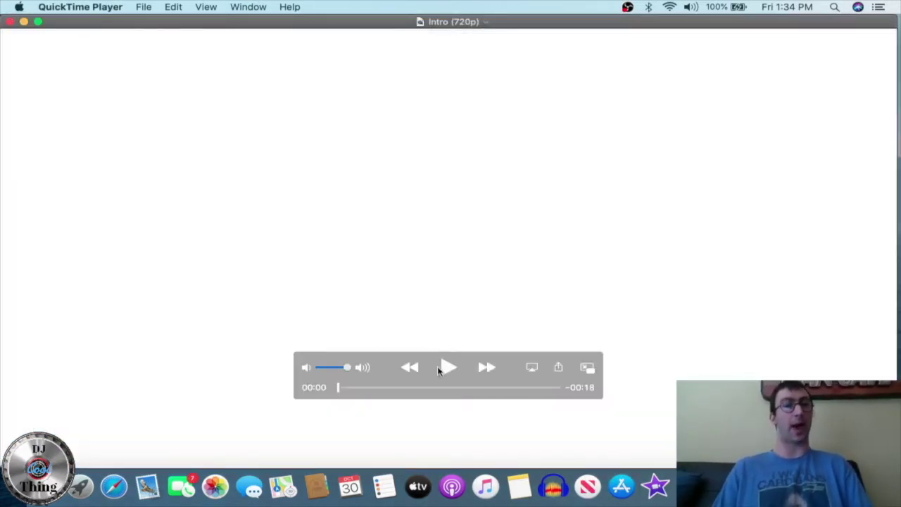
# - Play the Intro (720p) video through to its end, then close its window and return to the Movies folder
pyautogui.click(448, 367)
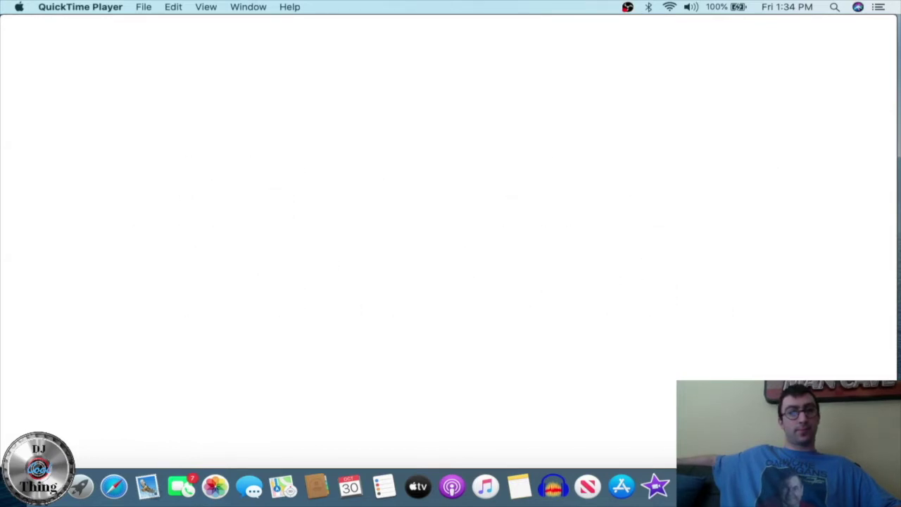
pyautogui.moveTo(542, 284)
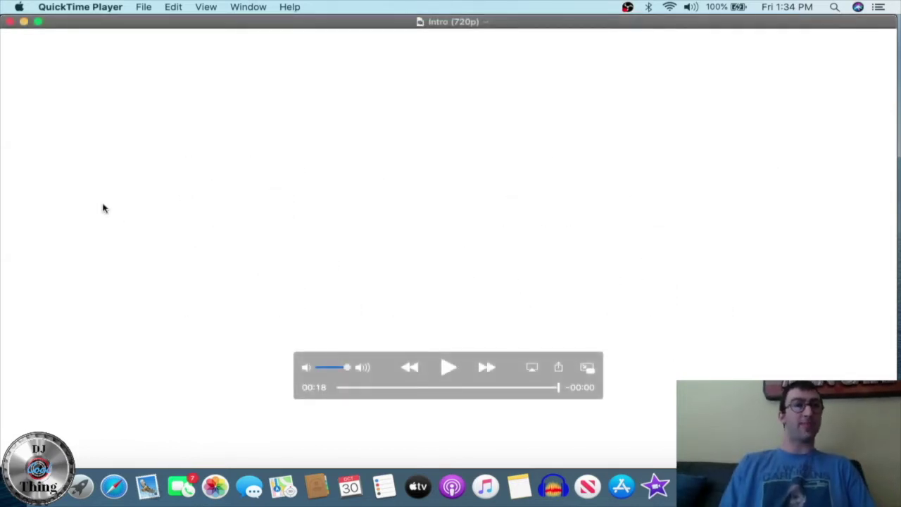
pyautogui.click(9, 21)
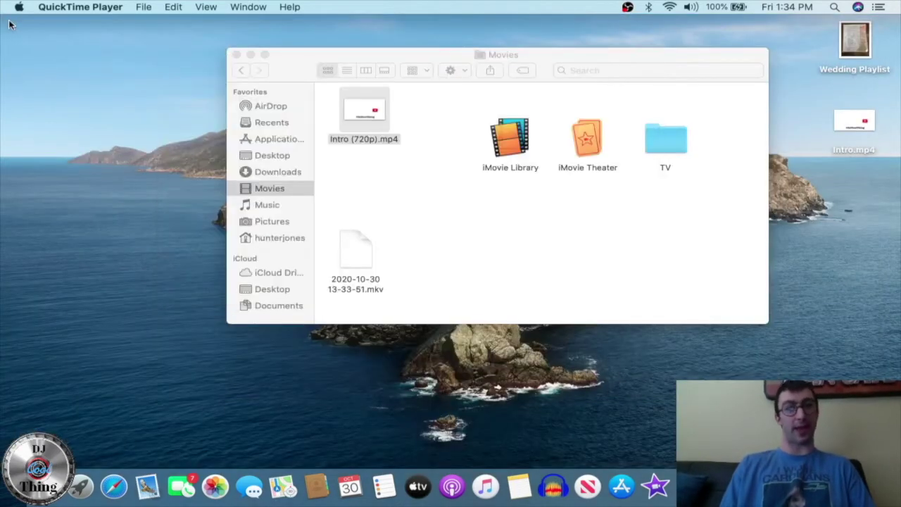
pyautogui.click(491, 292)
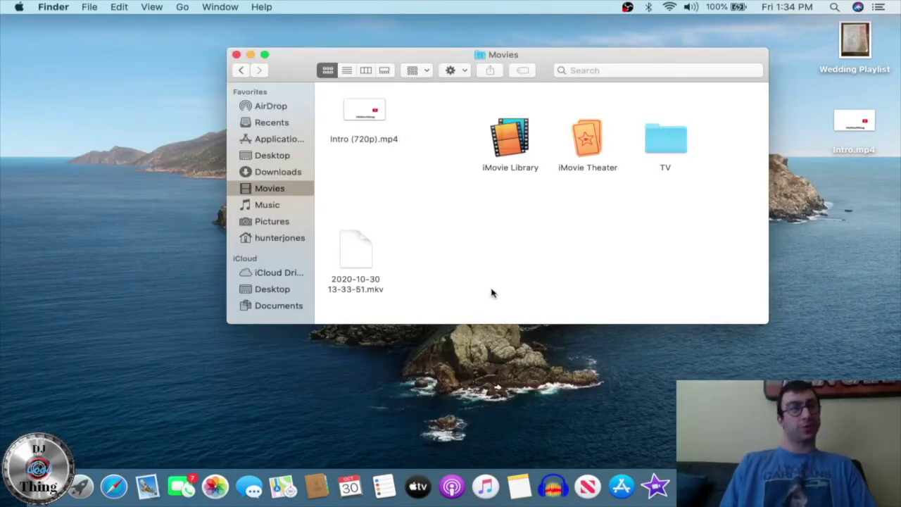
# - Switch to Keynote and create a new wide (16:9) presentation with the Basic White theme
pyautogui.press('F4')
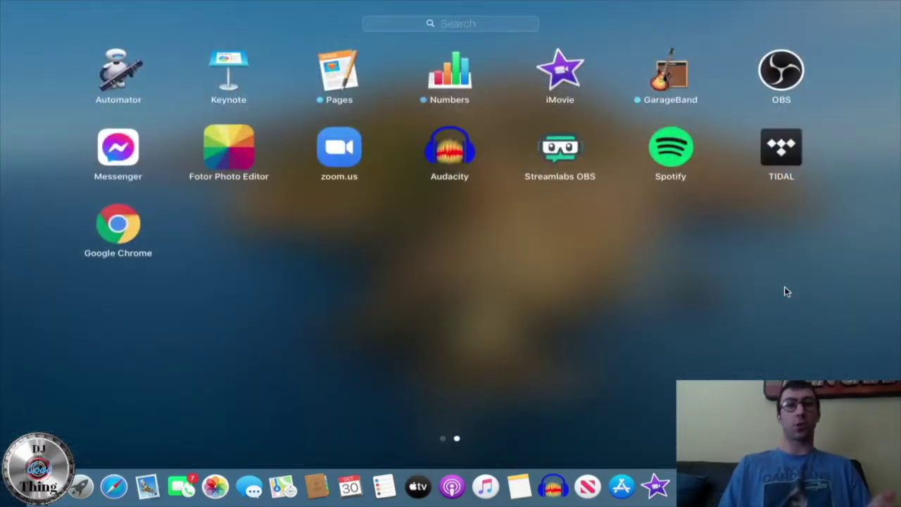
pyautogui.click(227, 76)
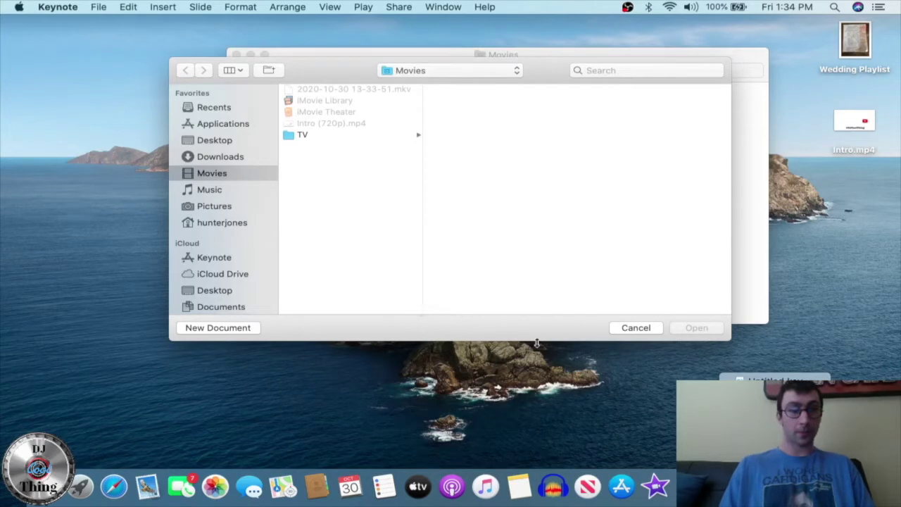
pyautogui.click(636, 328)
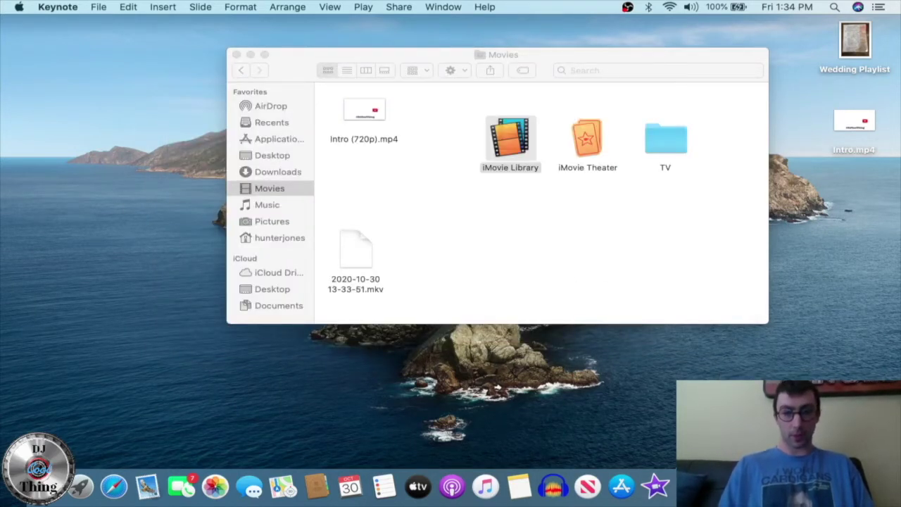
pyautogui.press('super+o')
pyautogui.click(209, 328)
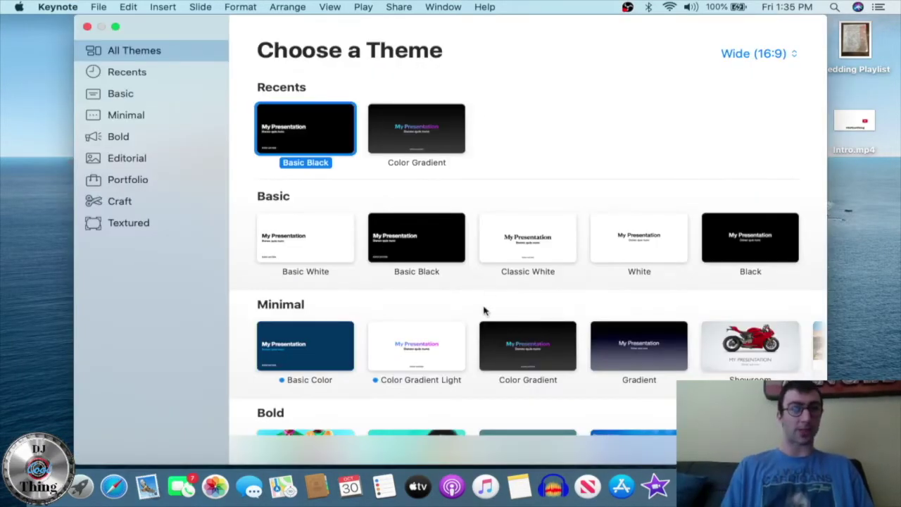
pyautogui.scroll(-3, 483, 310)
pyautogui.scroll(5, 482, 310)
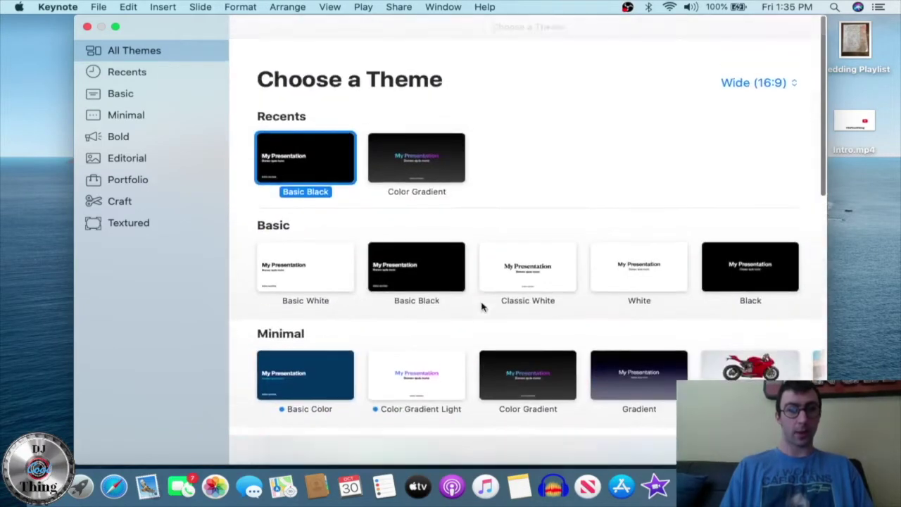
pyautogui.doubleClick(313, 252)
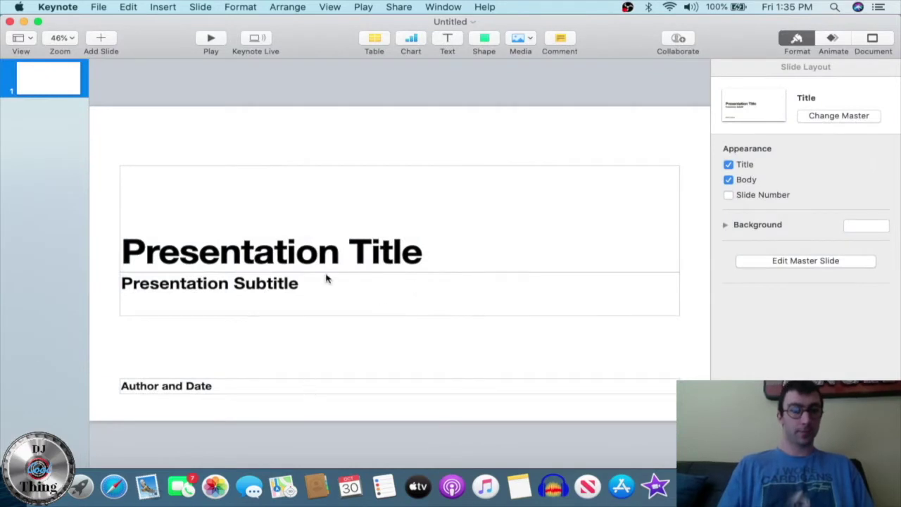
# - Delete the title, subtitle, and author and date placeholders so the first slide is blank
pyautogui.click(335, 258)
pyautogui.click(360, 241)
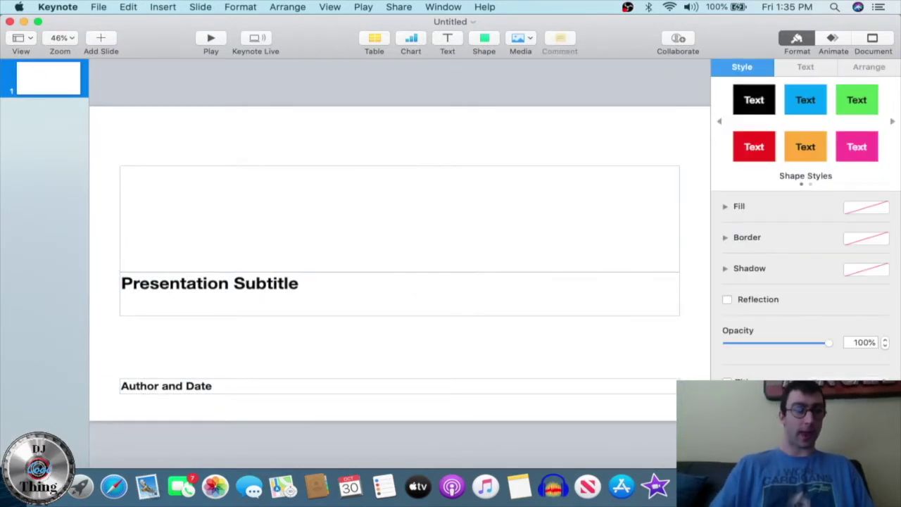
pyautogui.click(403, 296)
pyautogui.press('Delete')
pyautogui.click(401, 209)
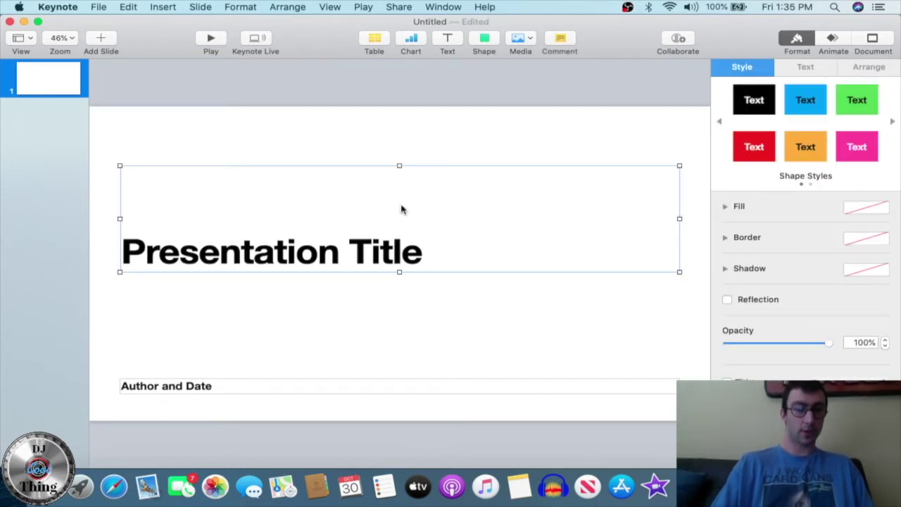
pyautogui.press('Delete')
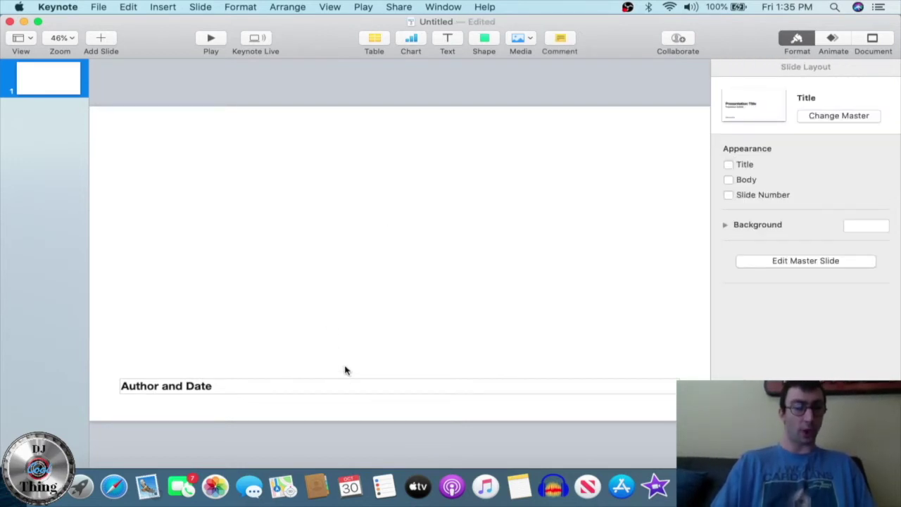
pyautogui.click(348, 388)
pyautogui.press('Delete')
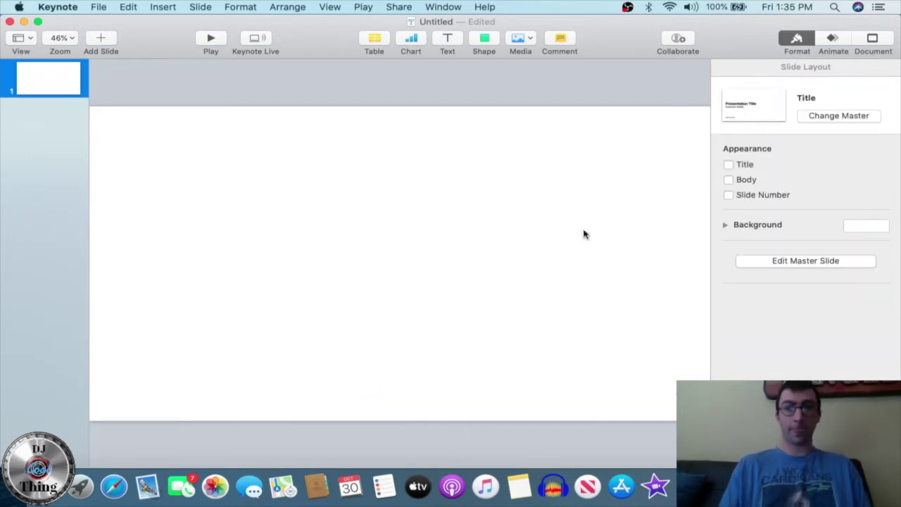
# - Insert the image Logo PNG Transparent.png from the Pictures folder onto the blank slide
pyautogui.click(268, 6)
pyautogui.moveTo(209, 5)
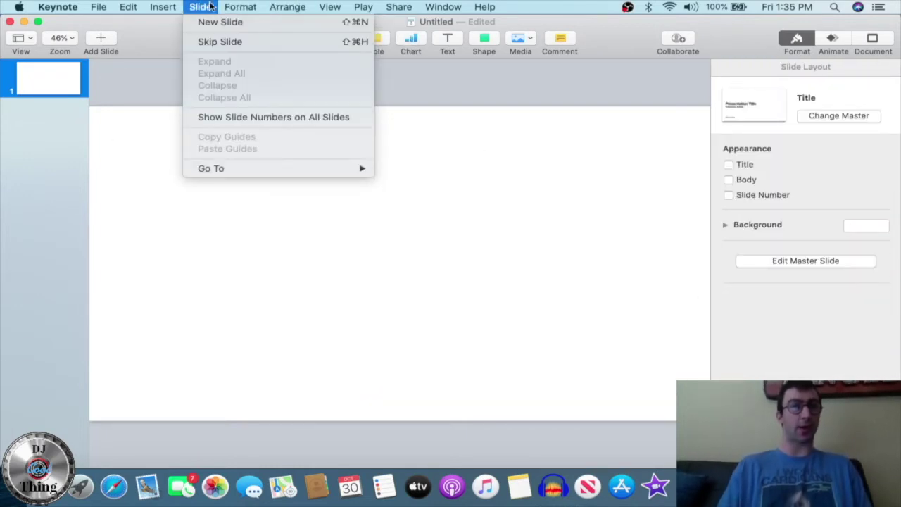
pyautogui.moveTo(273, 5)
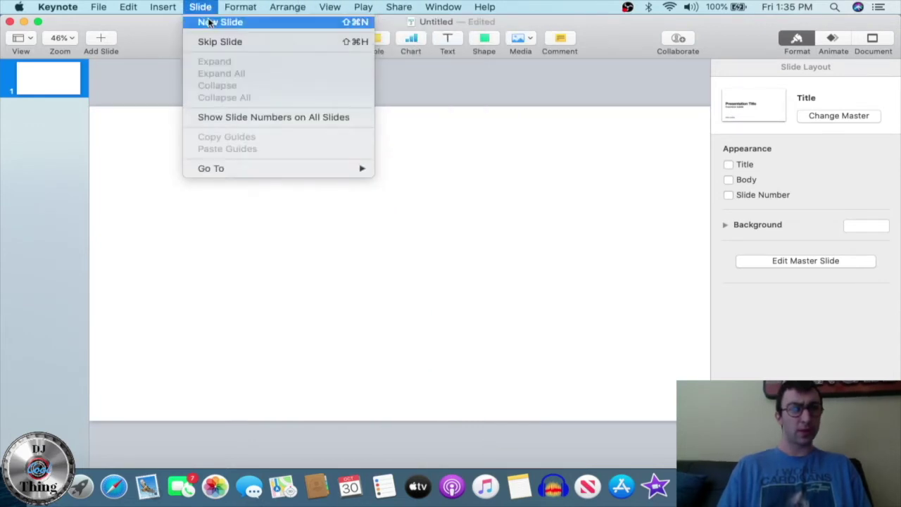
pyautogui.moveTo(163, 6)
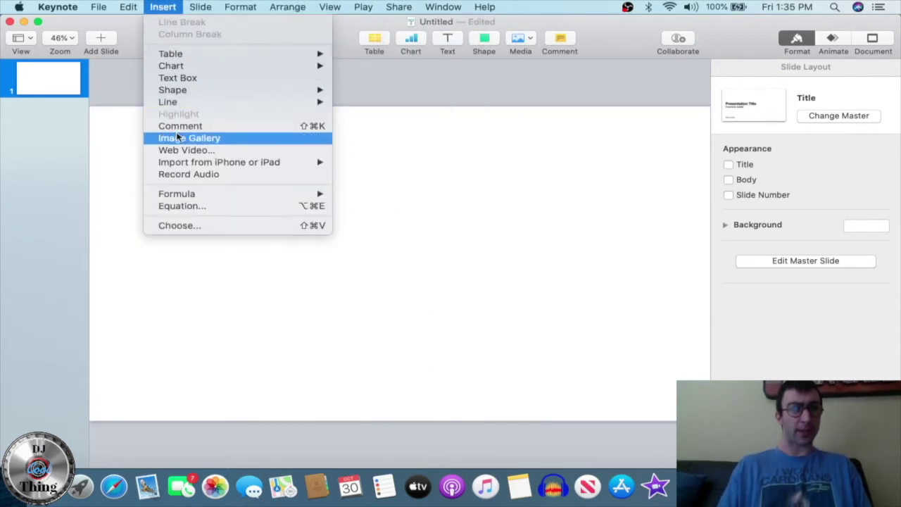
pyautogui.click(200, 225)
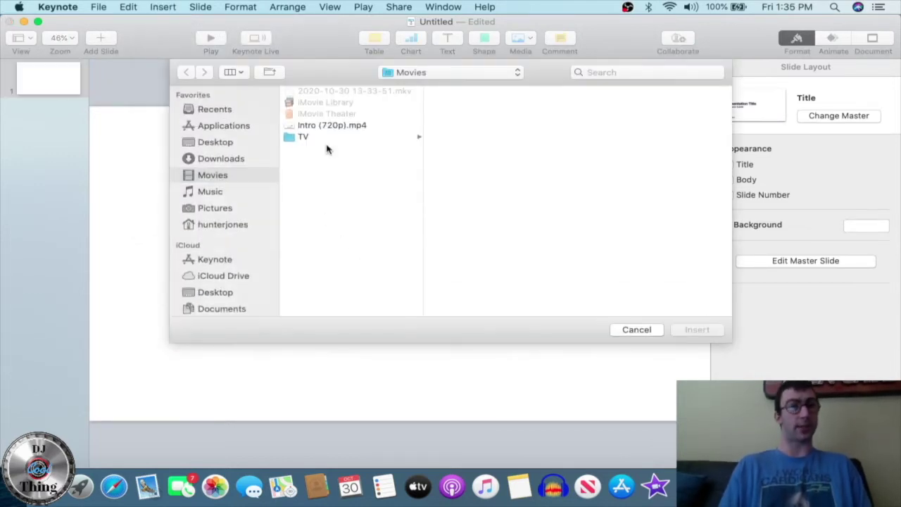
pyautogui.click(226, 210)
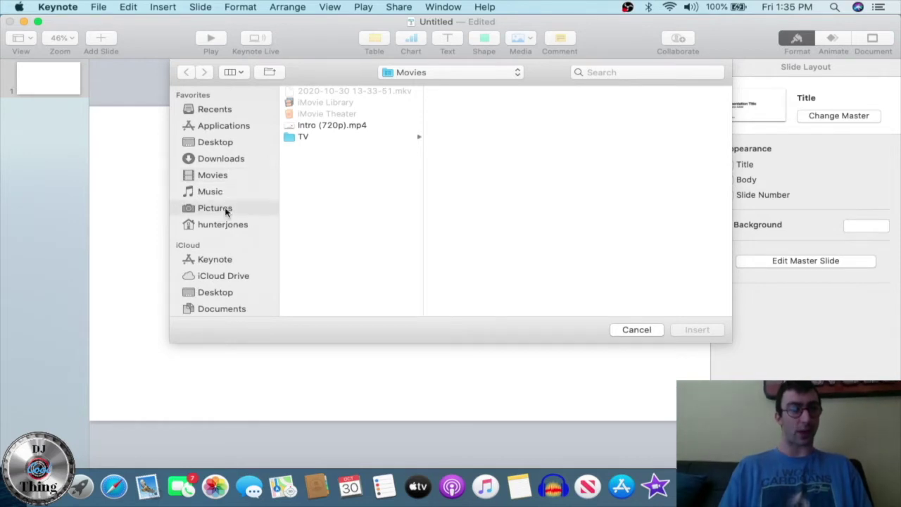
pyautogui.click(350, 102)
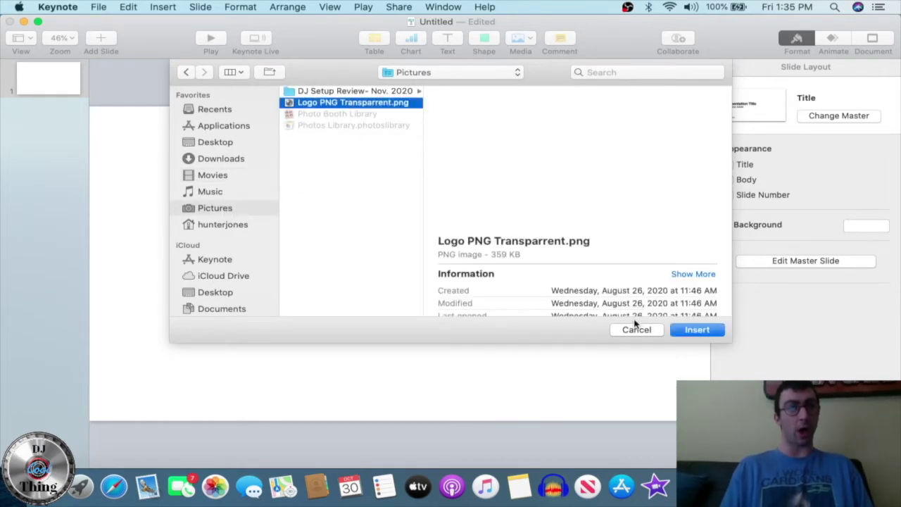
pyautogui.click(698, 335)
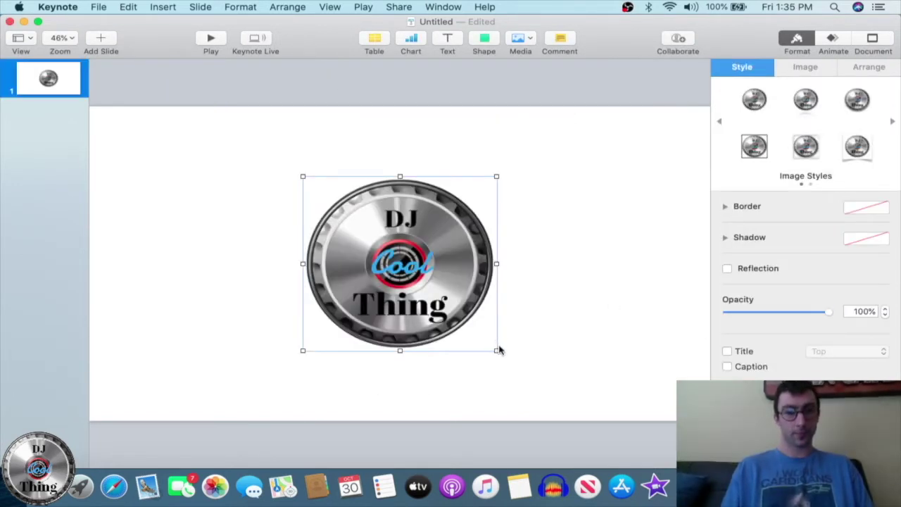
# - Shrink the DJ Cool Thing logo to under half its size and place it near the slide's upper edge, roughly centered
pyautogui.moveTo(497, 353); pyautogui.dragTo(426, 172)
pyautogui.click(484, 367)
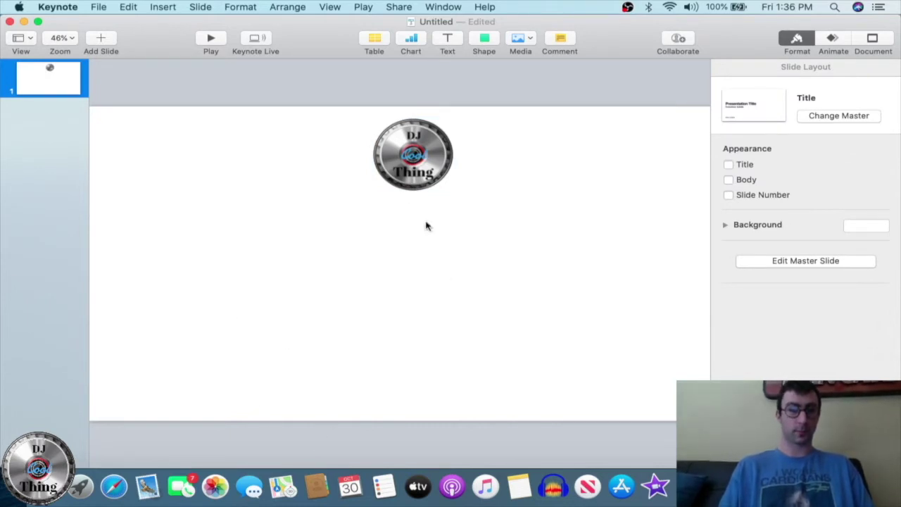
pyautogui.click(393, 169)
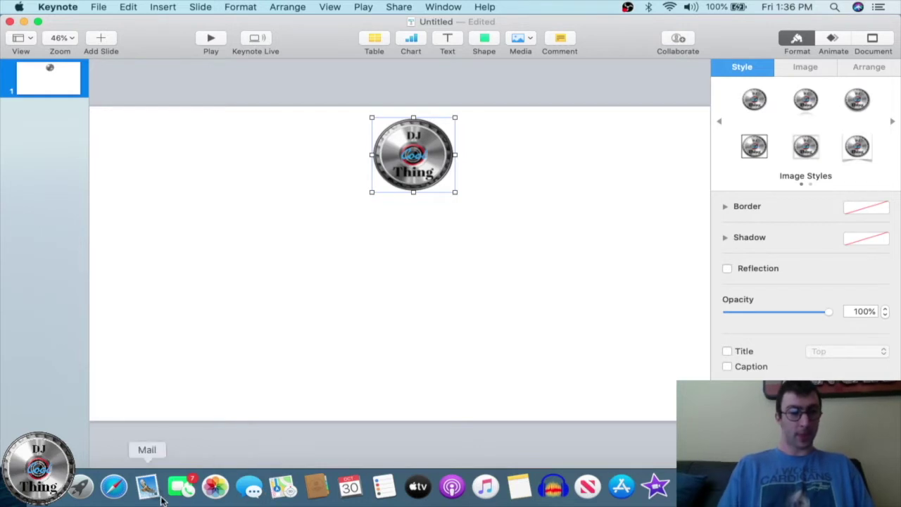
# - Switch to Safari and search Google for "instagram logo png transparent background"
pyautogui.click(118, 499)
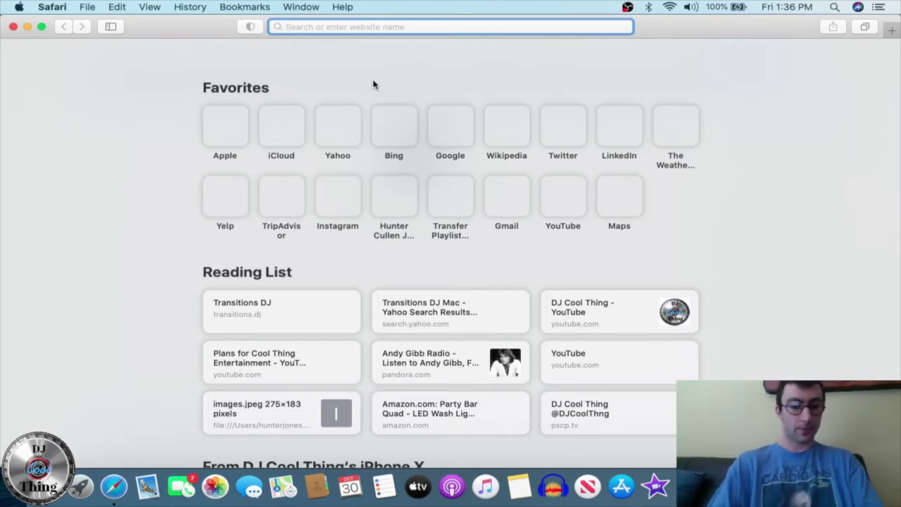
pyautogui.write('in')
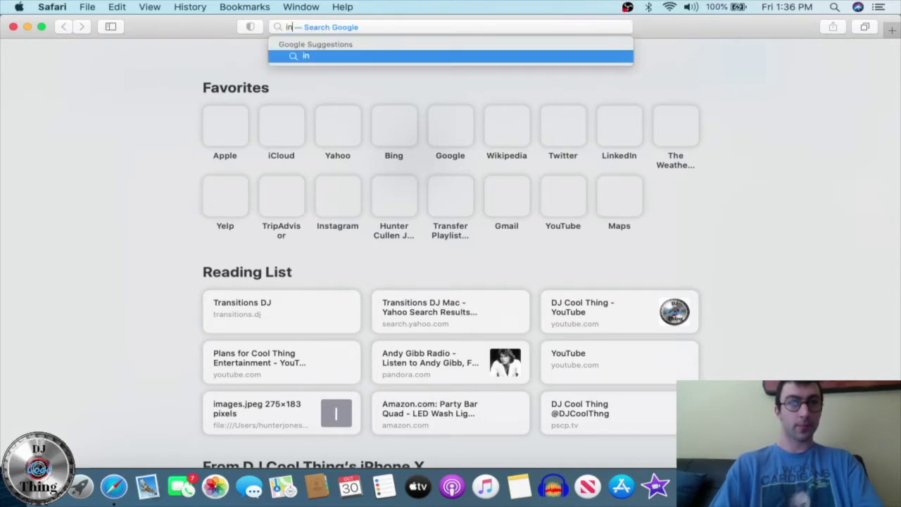
pyautogui.write('stagram')
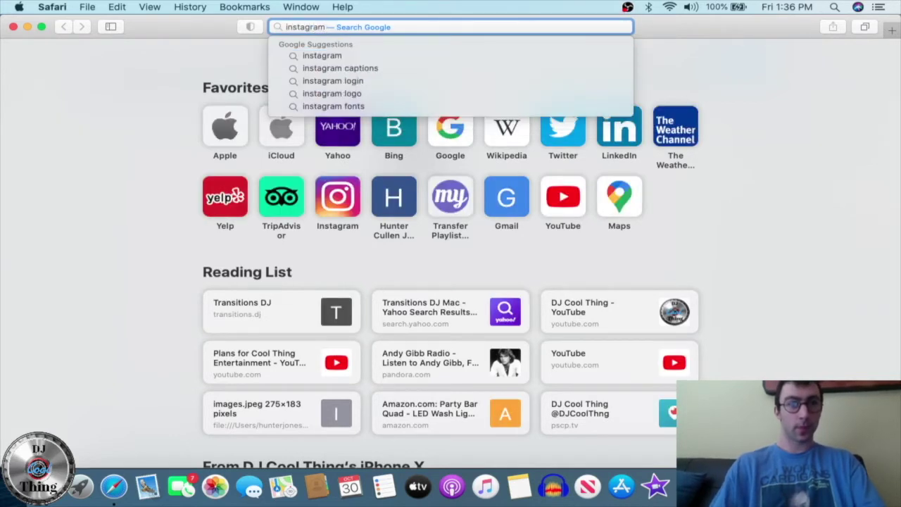
pyautogui.write(' Logo')
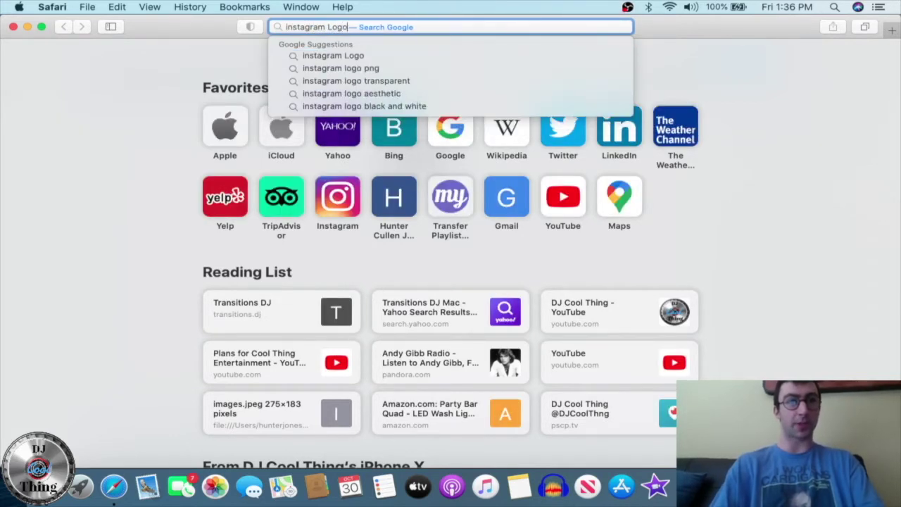
pyautogui.click(406, 66)
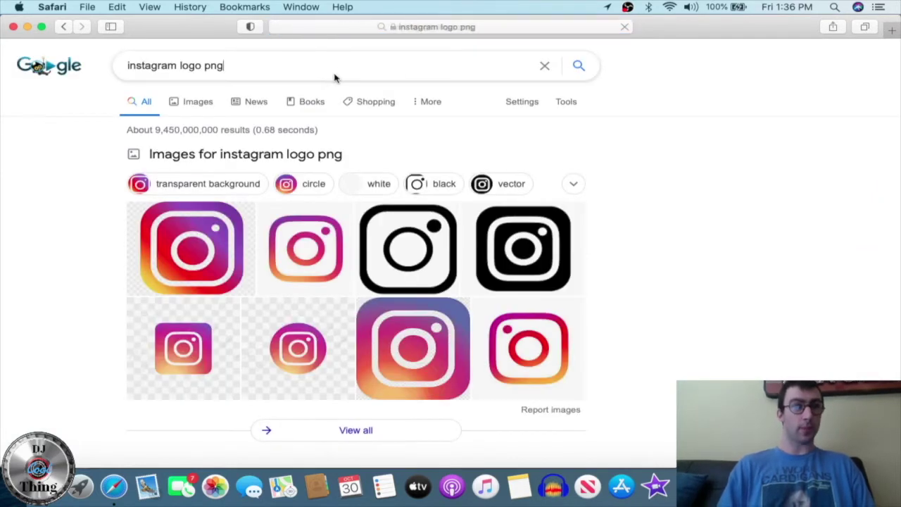
pyautogui.click(335, 76)
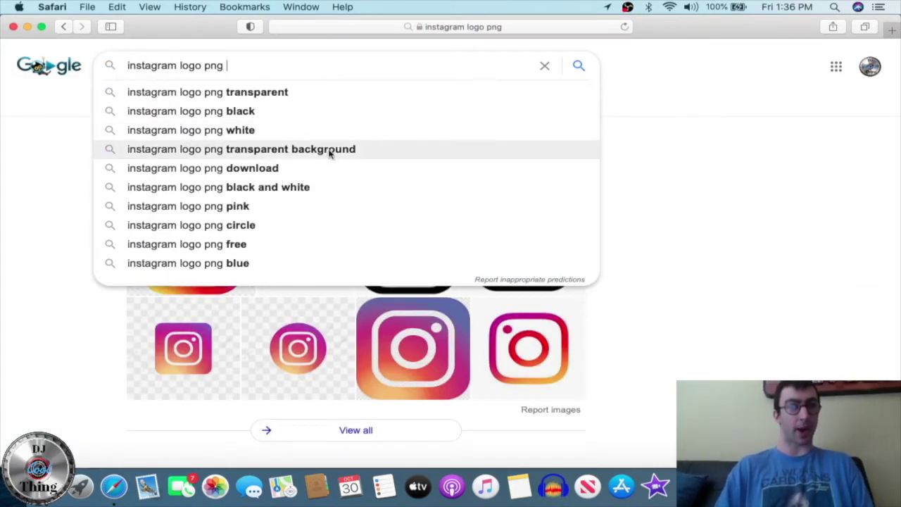
pyautogui.click(331, 147)
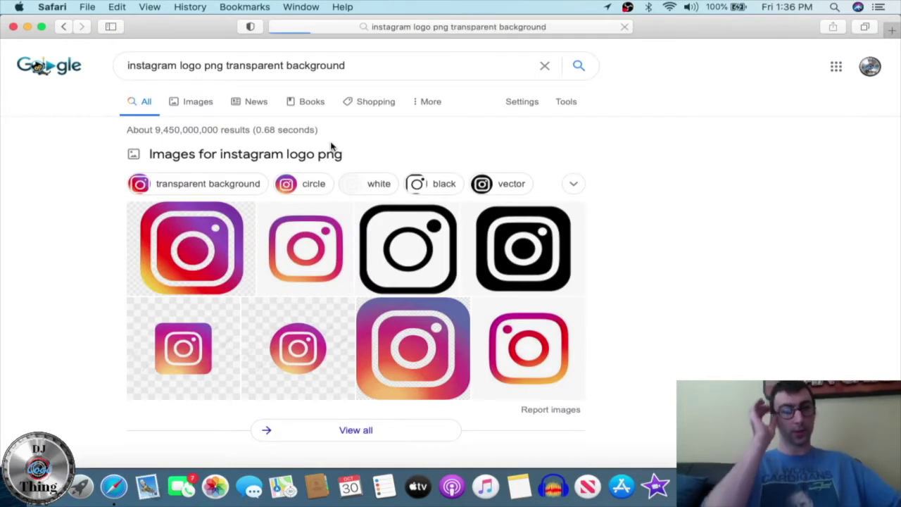
# - Open the stickpng.com Instagram logo from the image results and save the image to Downloads
pyautogui.click(179, 238)
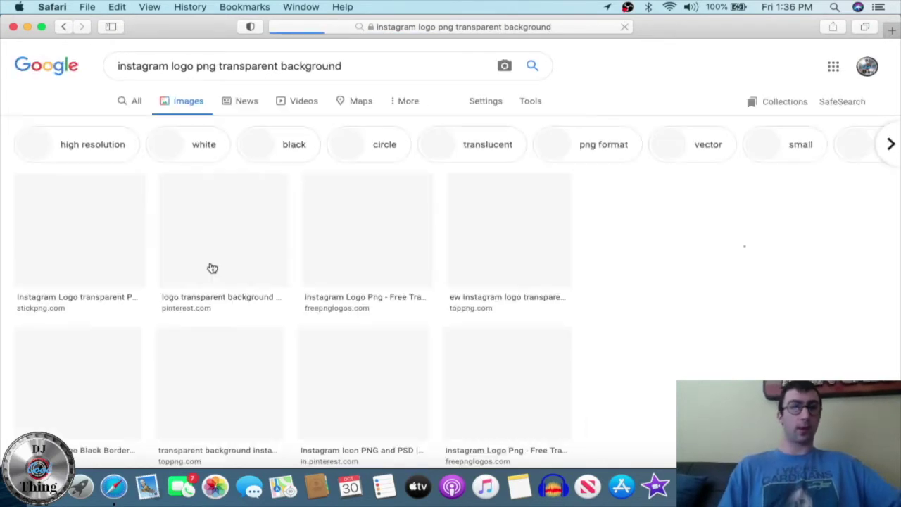
pyautogui.click(80, 254)
pyautogui.click(80, 254)
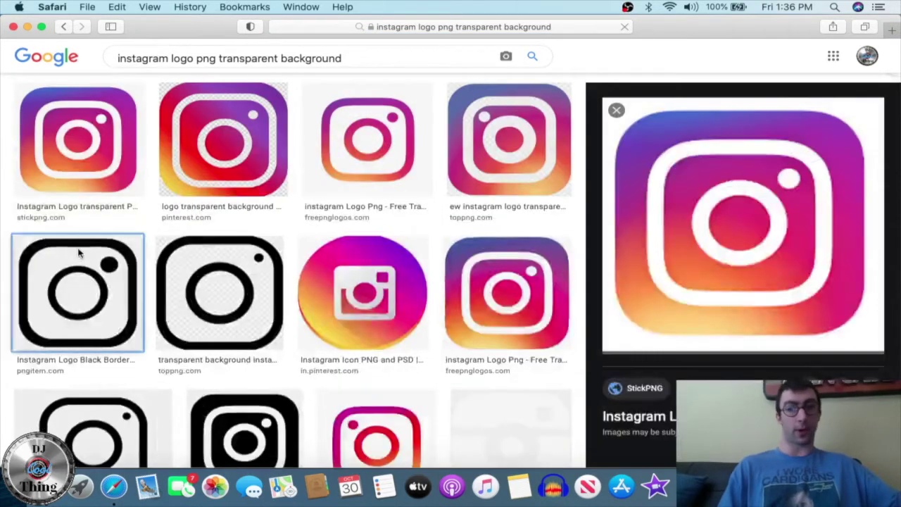
pyautogui.click(58, 164)
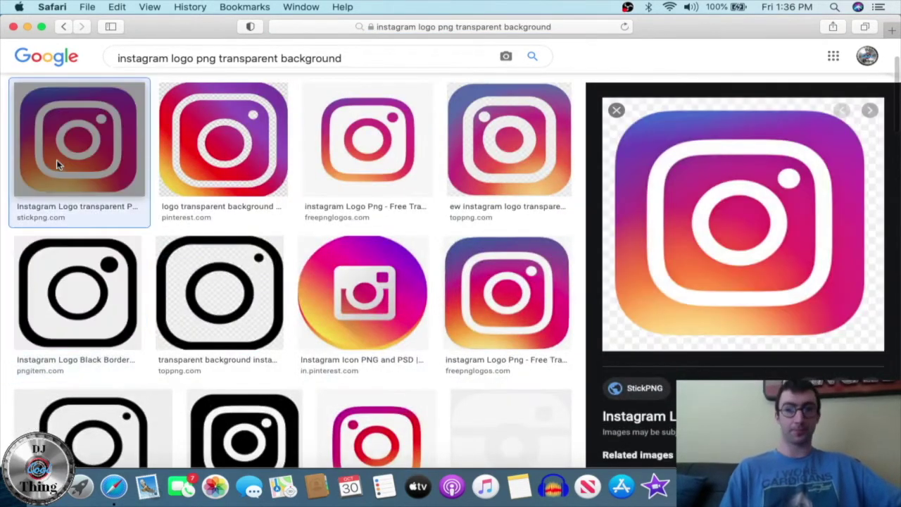
pyautogui.rightClick(733, 230)
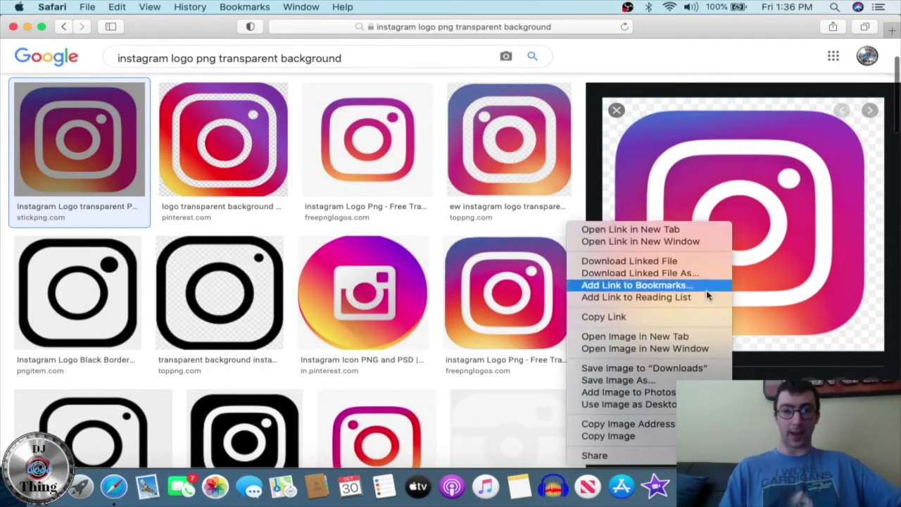
pyautogui.click(705, 367)
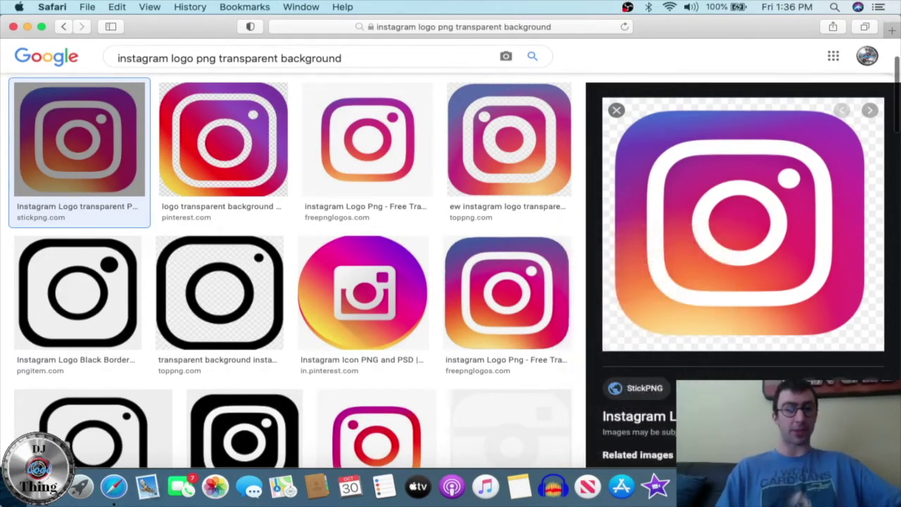
# - View the saved Instagram logo file from the Downloads folder in Preview, close it, and return to Safari
pyautogui.click(42, 486)
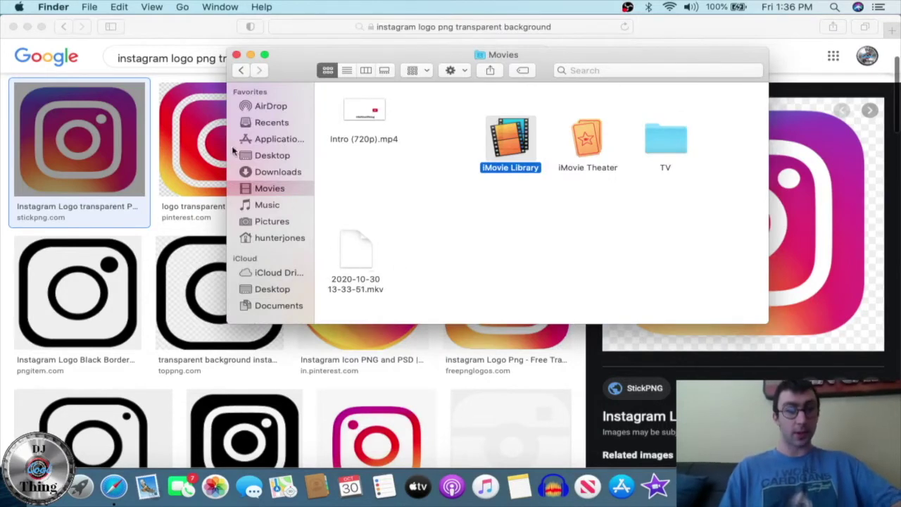
pyautogui.click(271, 172)
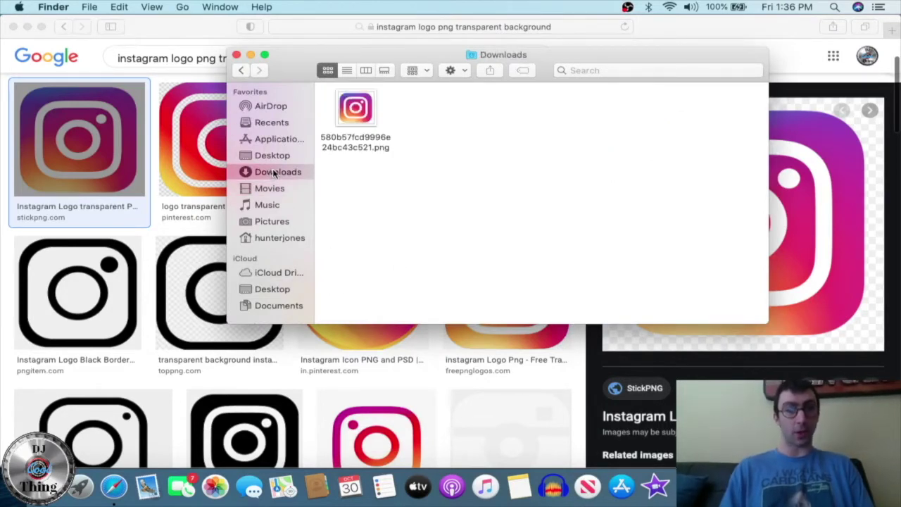
pyautogui.doubleClick(363, 111)
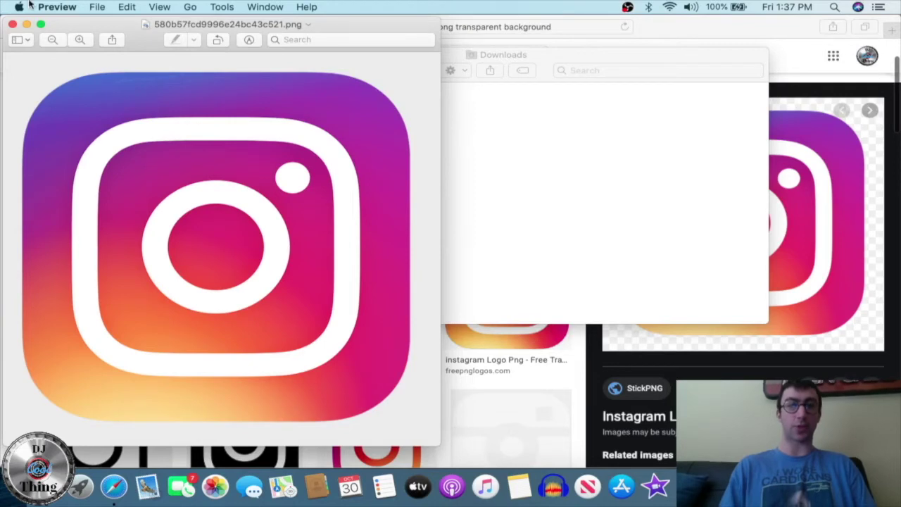
pyautogui.click(12, 24)
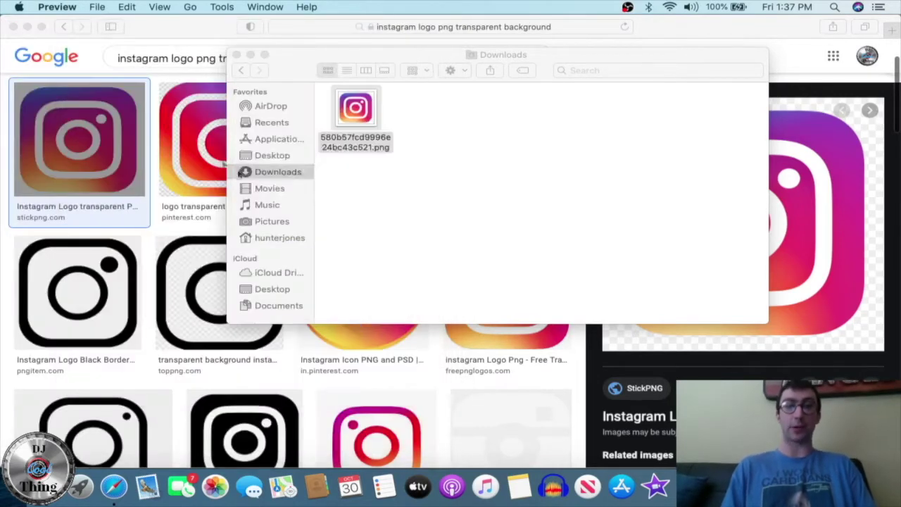
pyautogui.click(138, 120)
pyautogui.rightClick(46, 487)
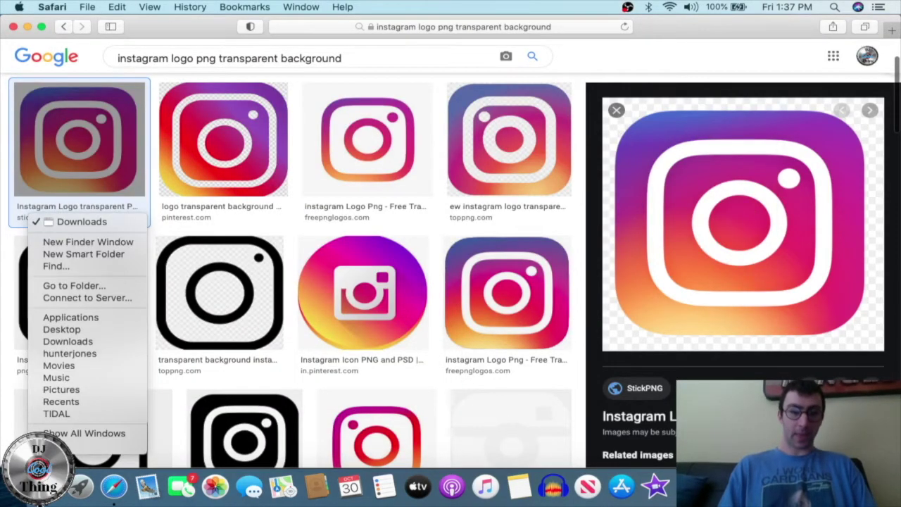
pyautogui.press('Escape')
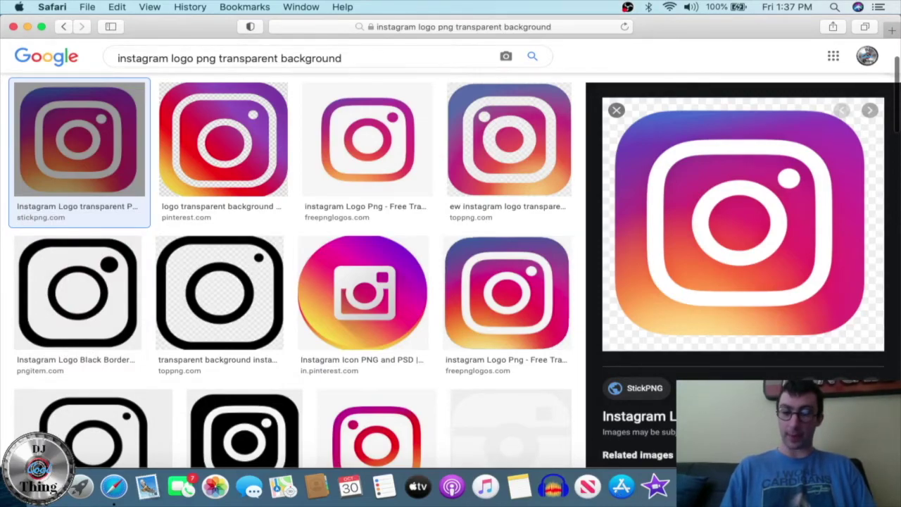
pyautogui.press('F4')
pyautogui.click(388, 301)
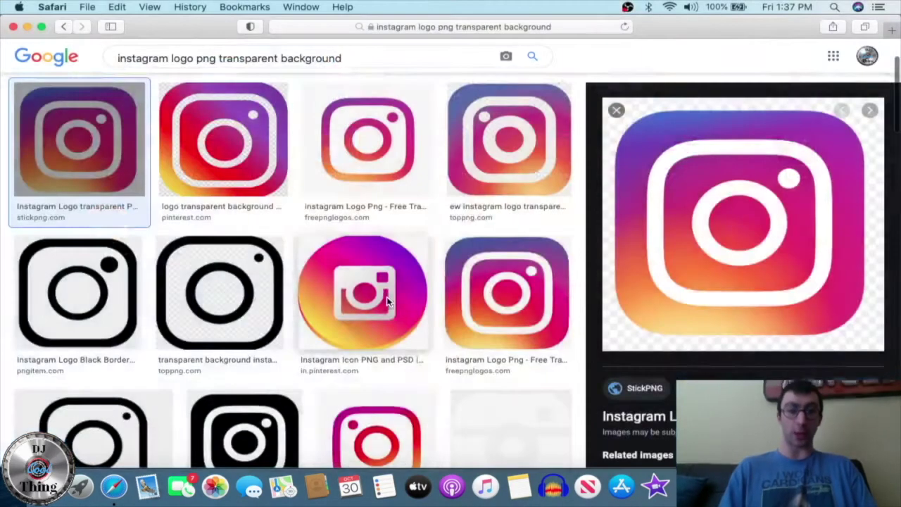
# - Open Intro (720p).mp4 from the Movies folder, scrub through it to examine the logo layout, and close the video
pyautogui.click(46, 487)
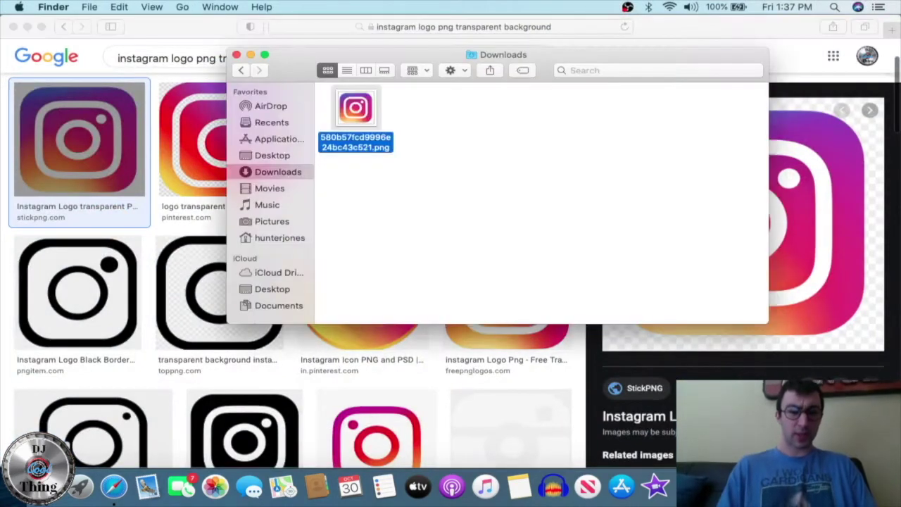
pyautogui.click(275, 187)
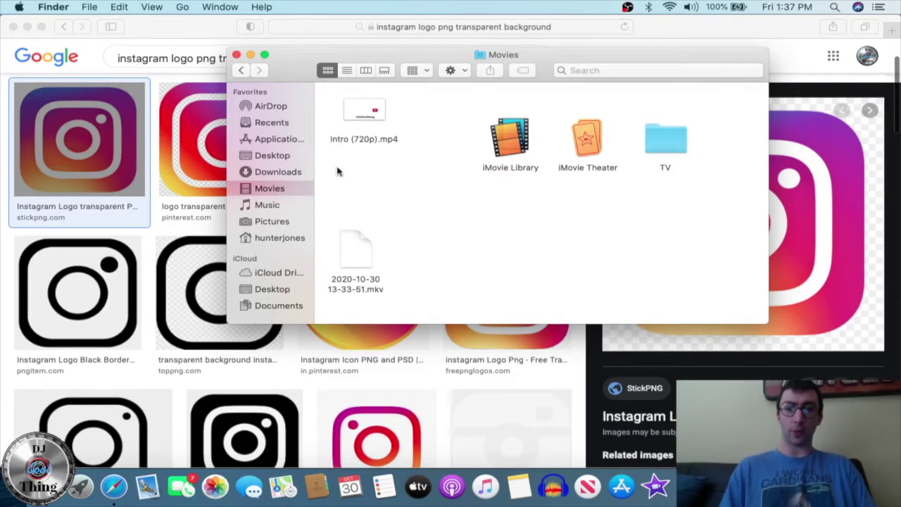
pyautogui.click(366, 112)
pyautogui.doubleClick(385, 116)
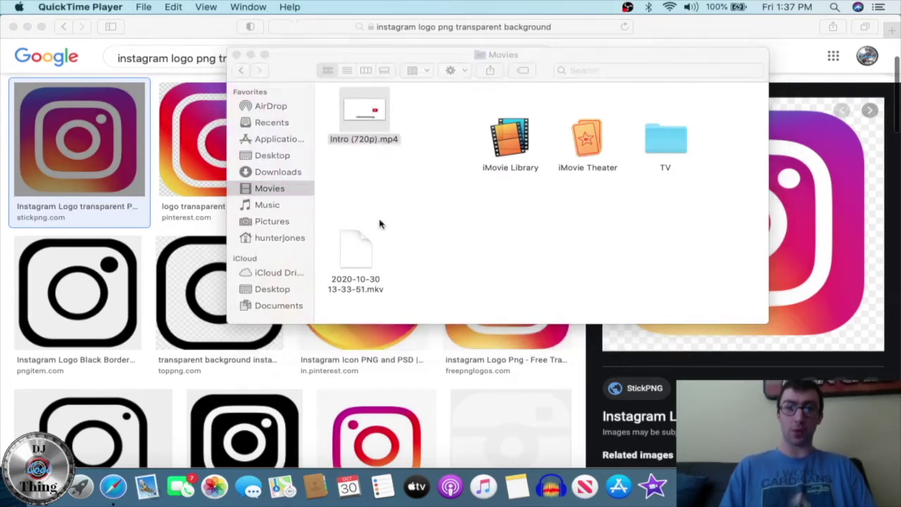
pyautogui.moveTo(342, 392); pyautogui.dragTo(423, 389)
pyautogui.moveTo(442, 388); pyautogui.dragTo(434, 387)
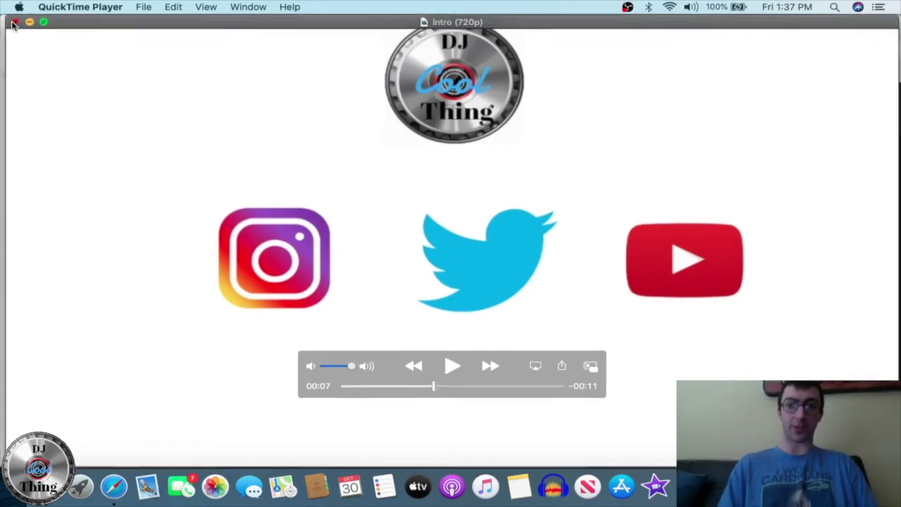
pyautogui.click(13, 23)
# - Search Google Images in Safari for "Twitter logo png transparent background"
pyautogui.click(207, 61)
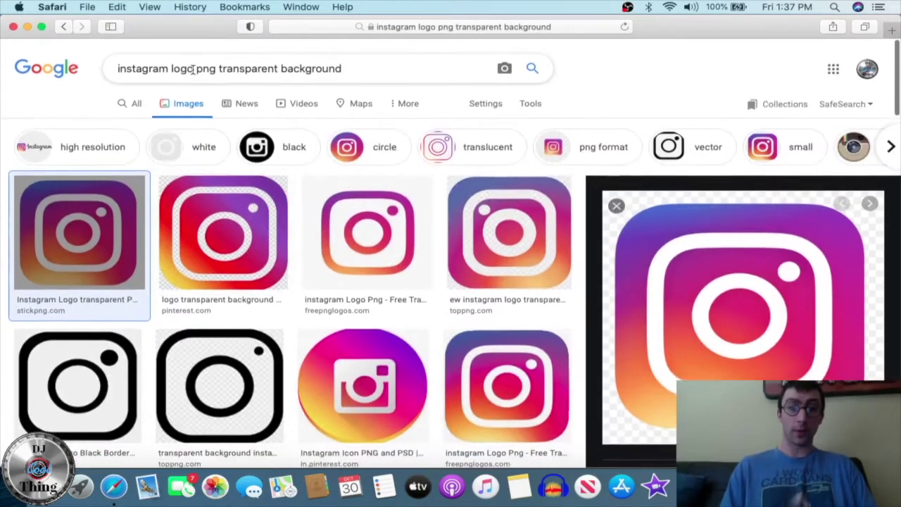
pyautogui.scroll(-1, 193, 70)
pyautogui.click(174, 66)
pyautogui.press('shift+super+Left')
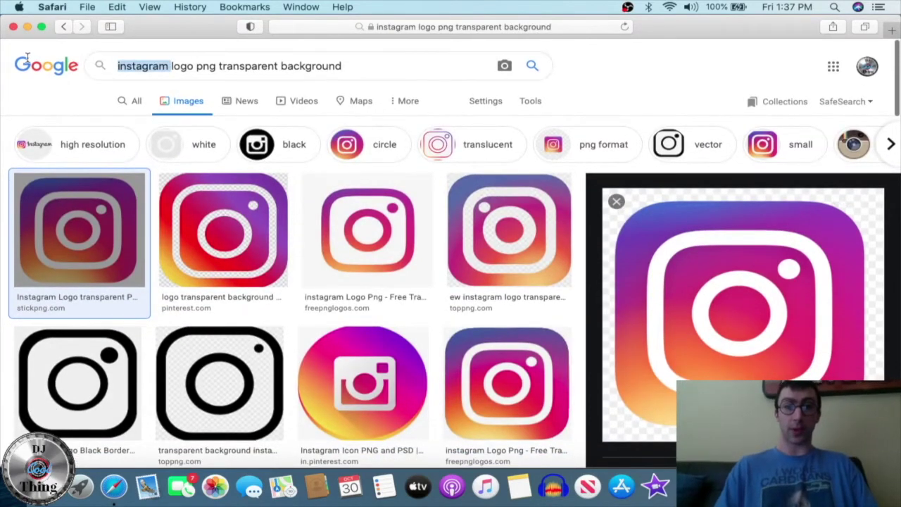
pyautogui.press('BackSpace')
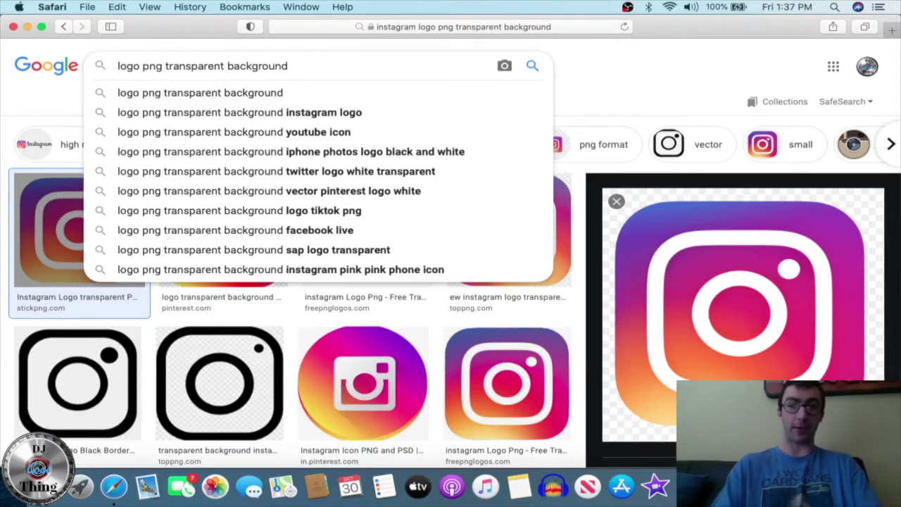
pyautogui.write('Twitter')
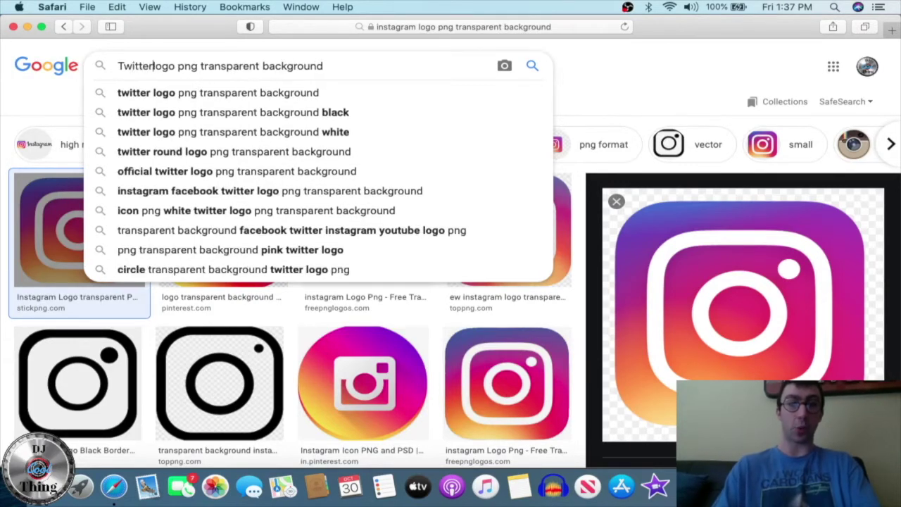
pyautogui.press('Return')
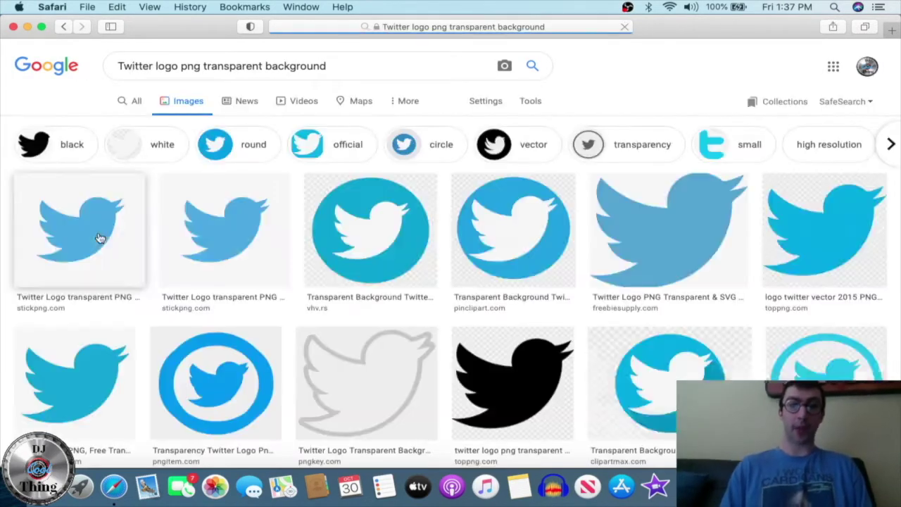
# - Save the first stickpng.com Twitter logo to Downloads and check for the file in that folder
pyautogui.click(109, 219)
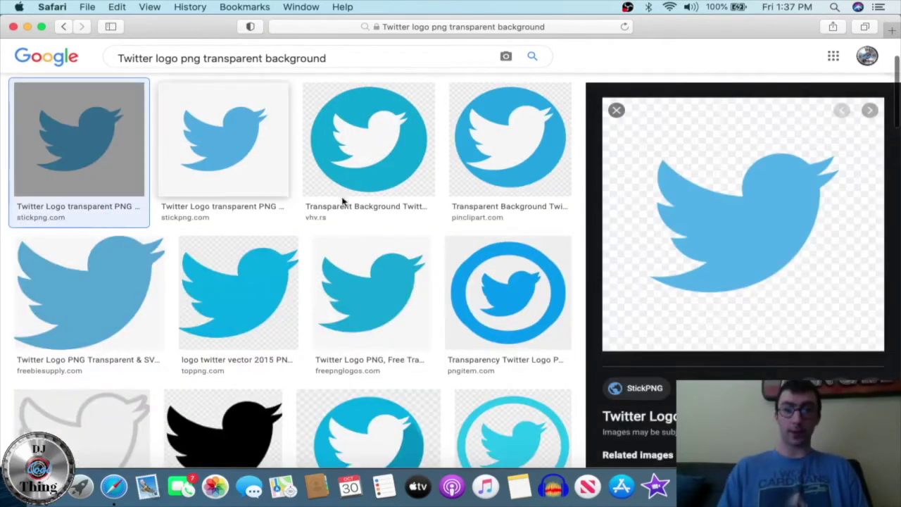
pyautogui.rightClick(695, 241)
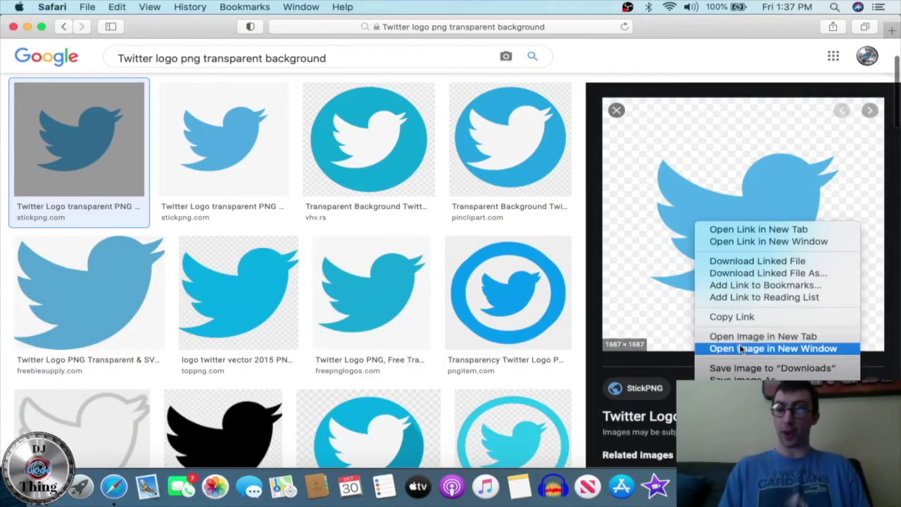
pyautogui.click(749, 368)
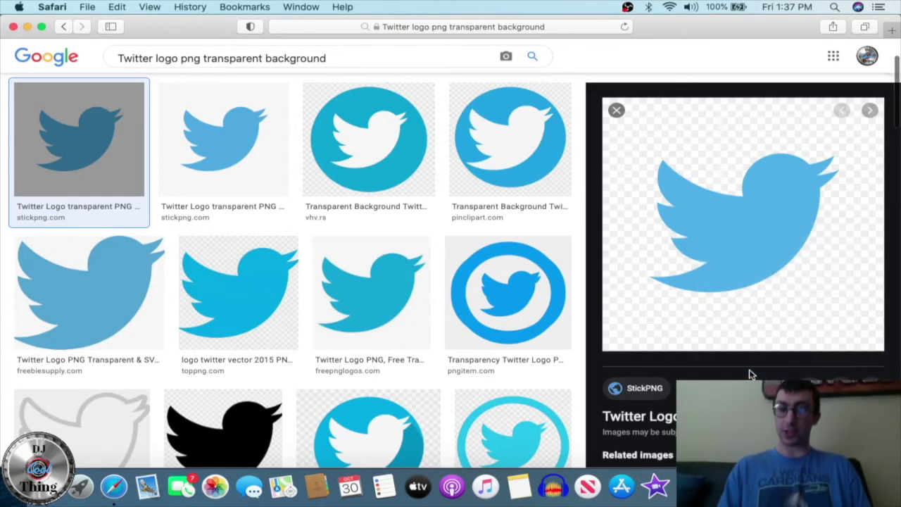
pyautogui.click(43, 486)
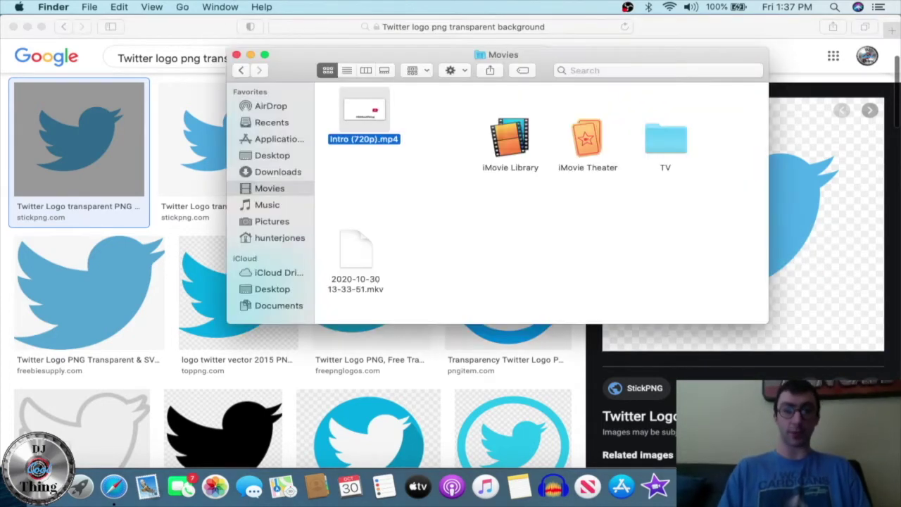
pyautogui.click(288, 160)
pyautogui.click(271, 173)
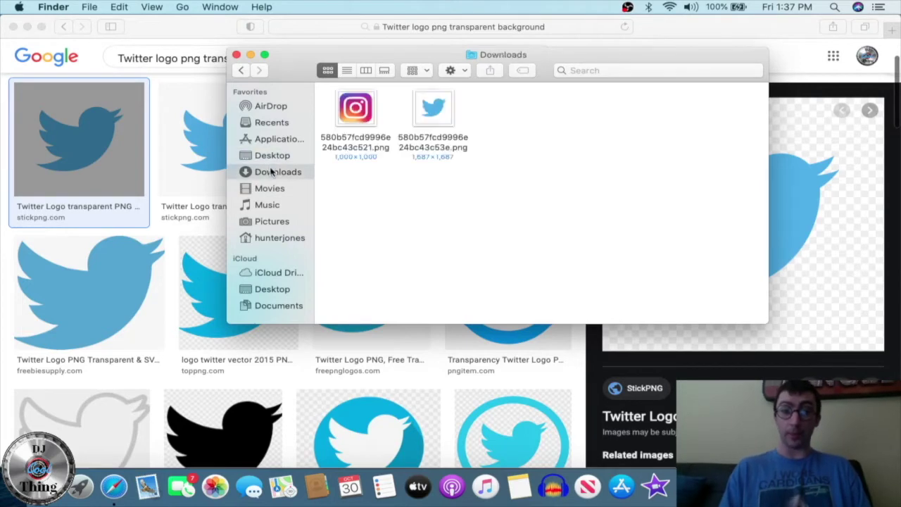
pyautogui.click(94, 166)
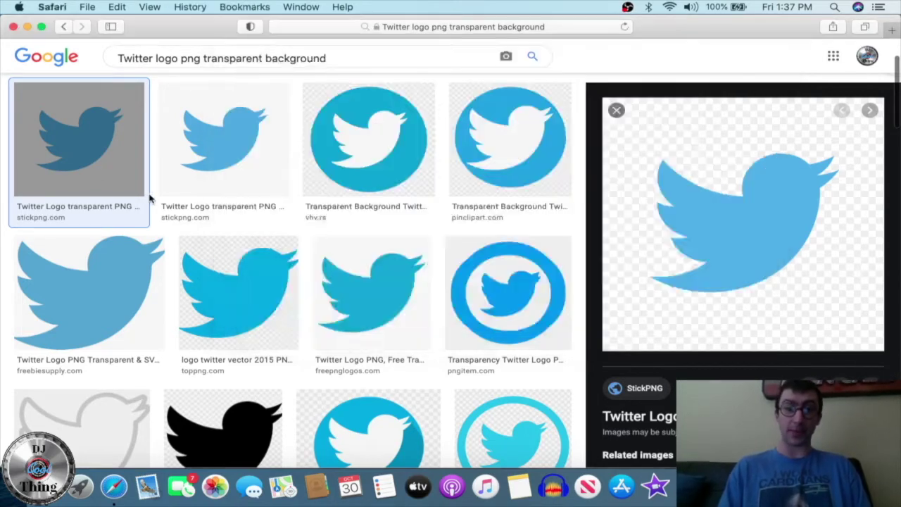
# - Change the Google Images search to "Youtube logo png transparent background"
pyautogui.scroll(3, 153, 198)
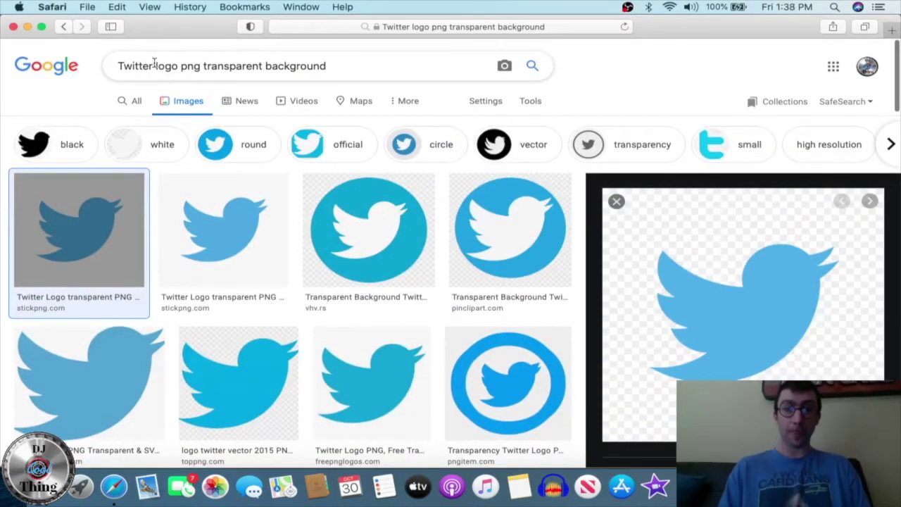
pyautogui.doubleClick(155, 66)
pyautogui.write('Youtube')
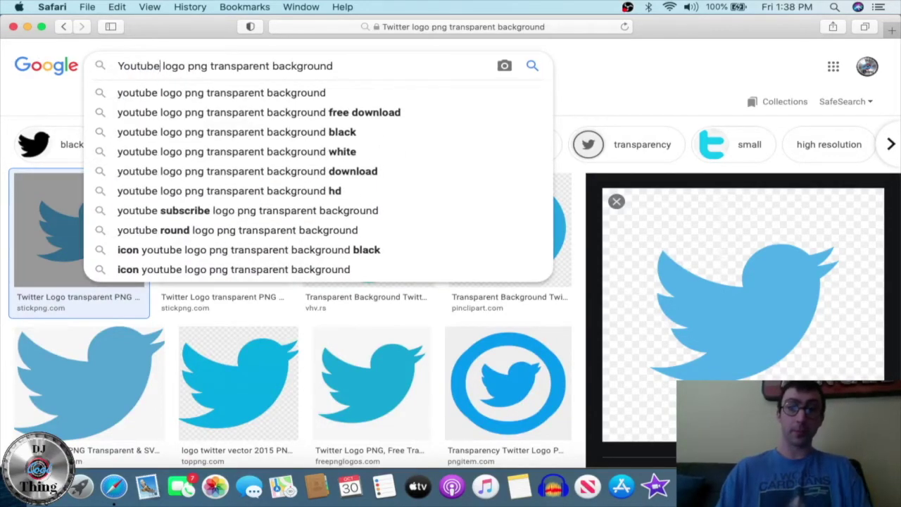
pyautogui.press('Return')
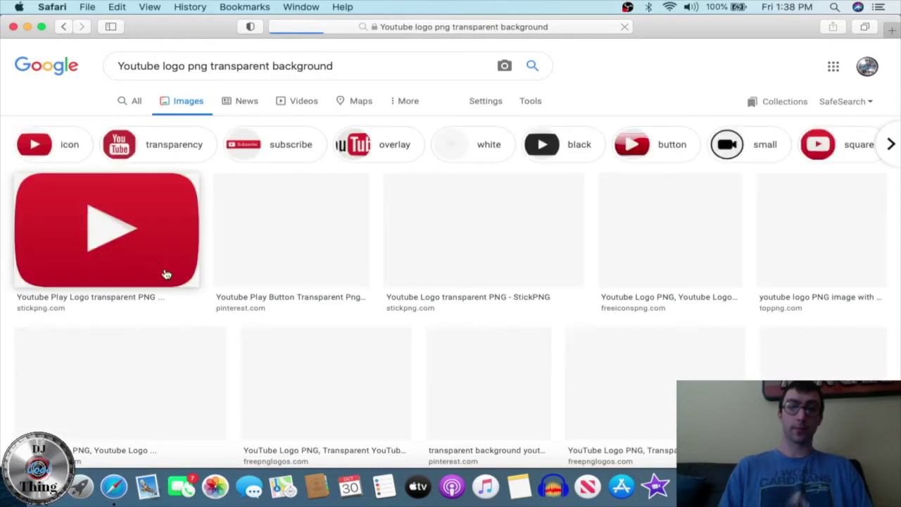
# - Save the Pinterest YouTube play button image to Downloads, check for the file in that folder, and close the Finder window
pyautogui.click(281, 242)
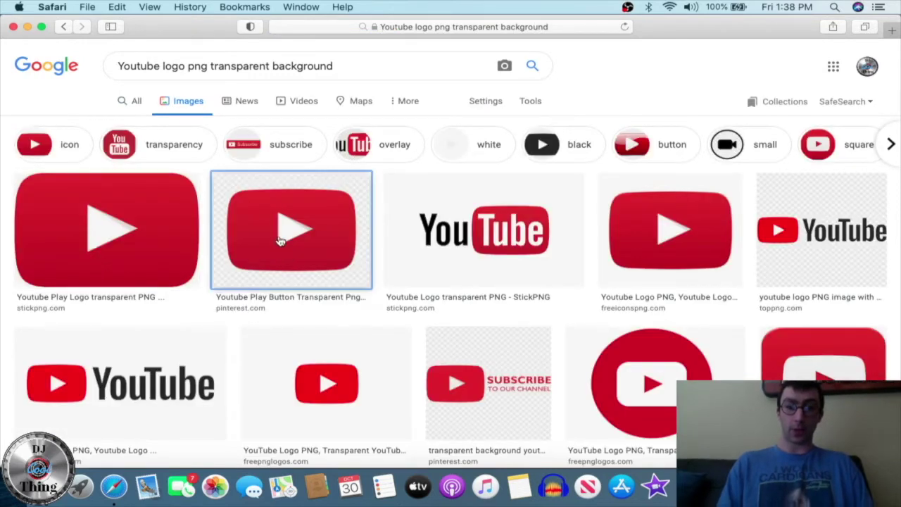
pyautogui.rightClick(734, 186)
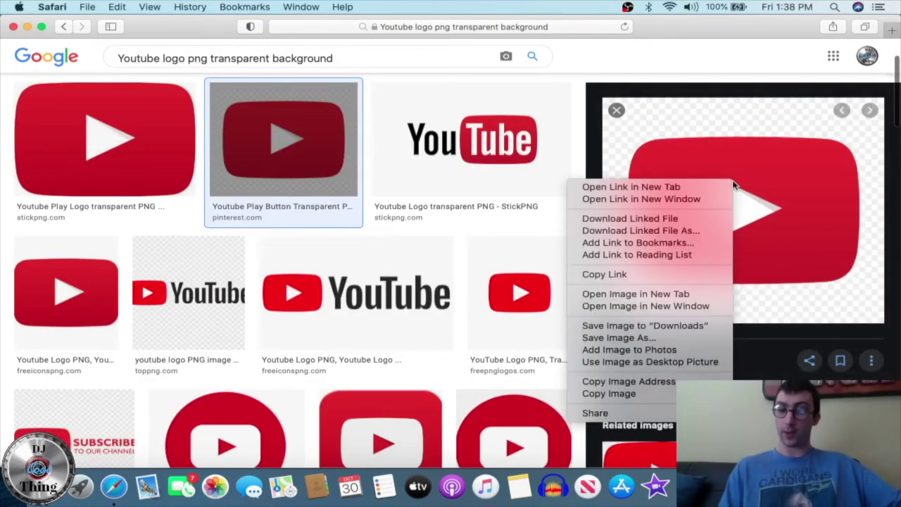
pyautogui.click(686, 327)
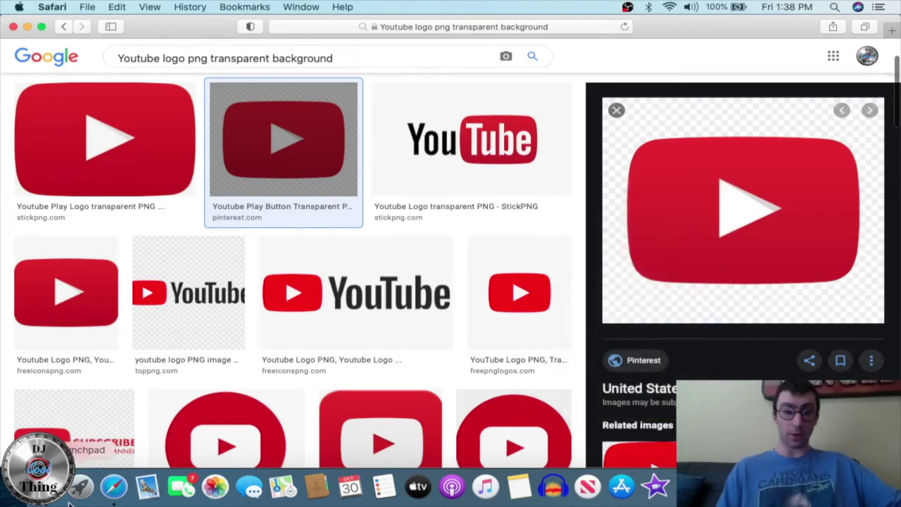
pyautogui.click(47, 486)
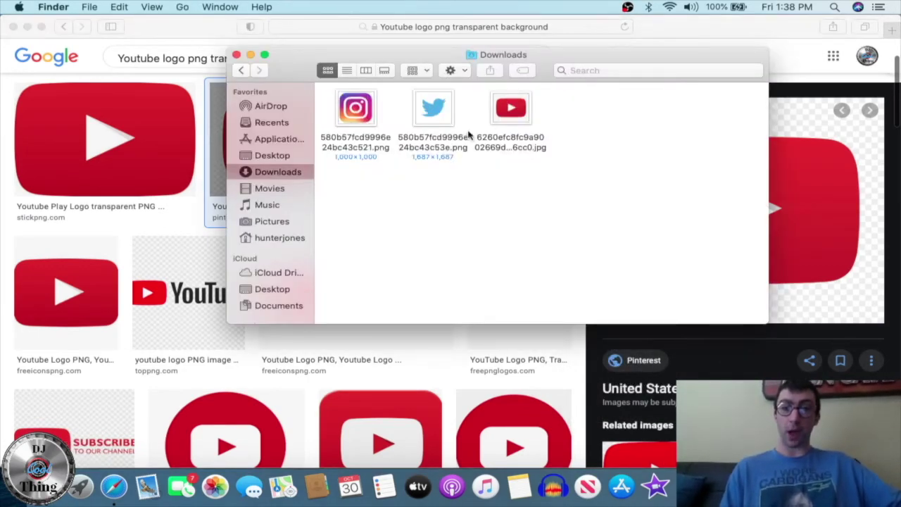
pyautogui.click(236, 55)
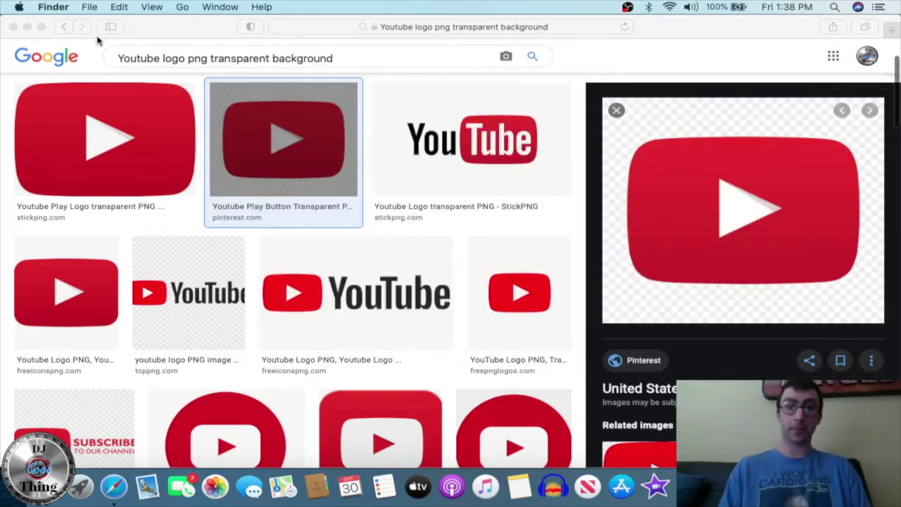
# - Switch to Keynote and insert the Instagram logo 580b57fcd9996e24bc43c521.png from Downloads onto the slide
pyautogui.click(13, 27)
pyautogui.click(343, 329)
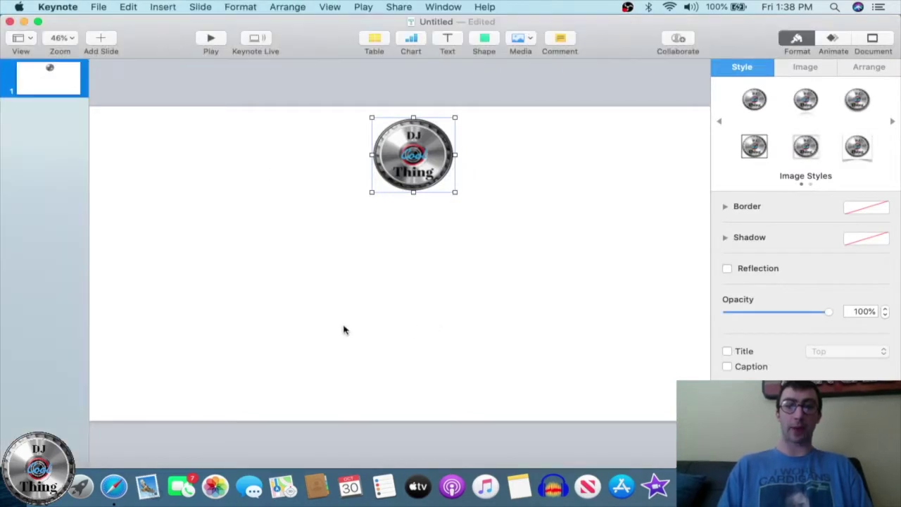
pyautogui.click(240, 6)
pyautogui.moveTo(163, 6)
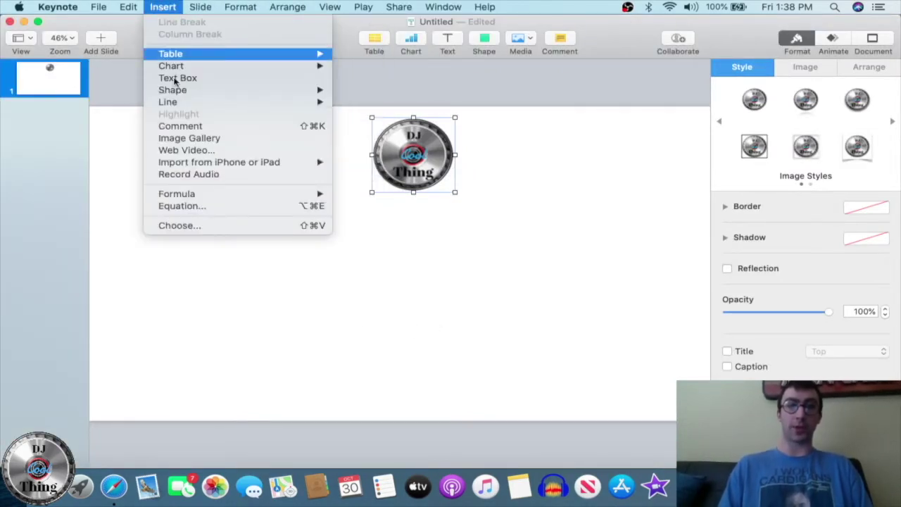
pyautogui.click(207, 226)
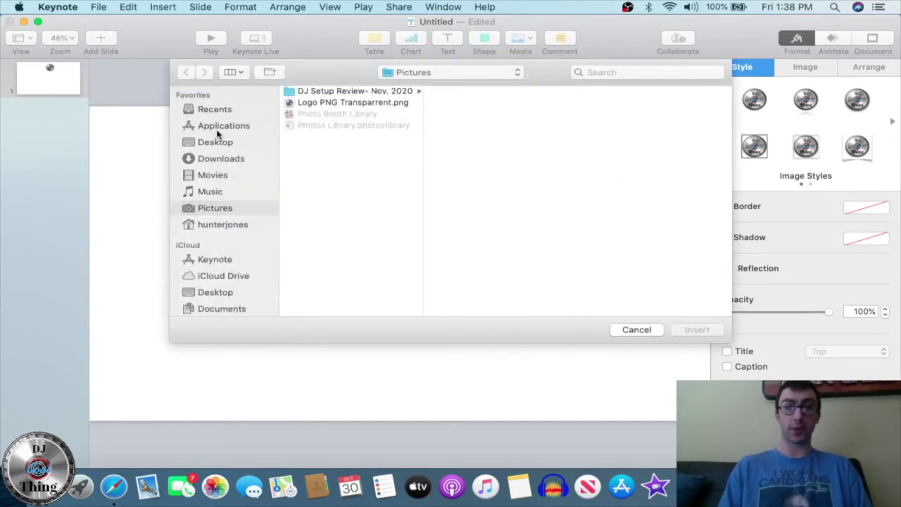
pyautogui.click(229, 160)
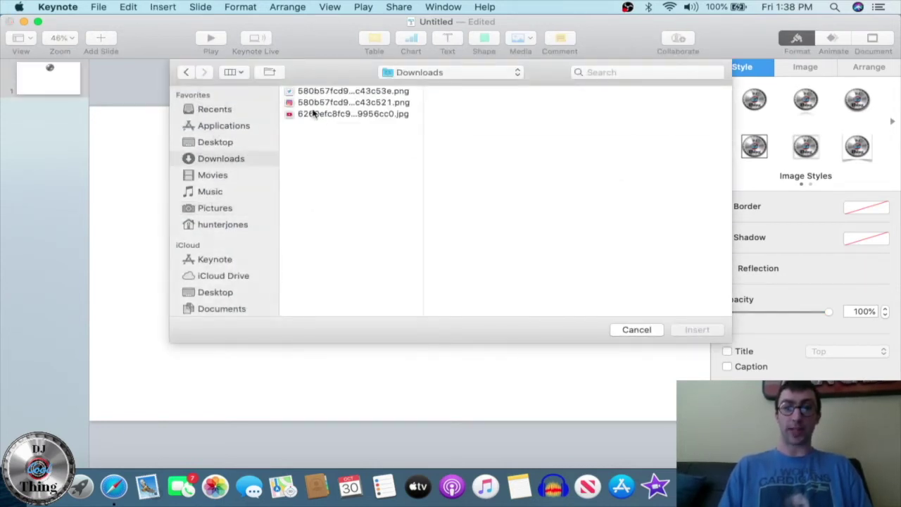
pyautogui.click(335, 91)
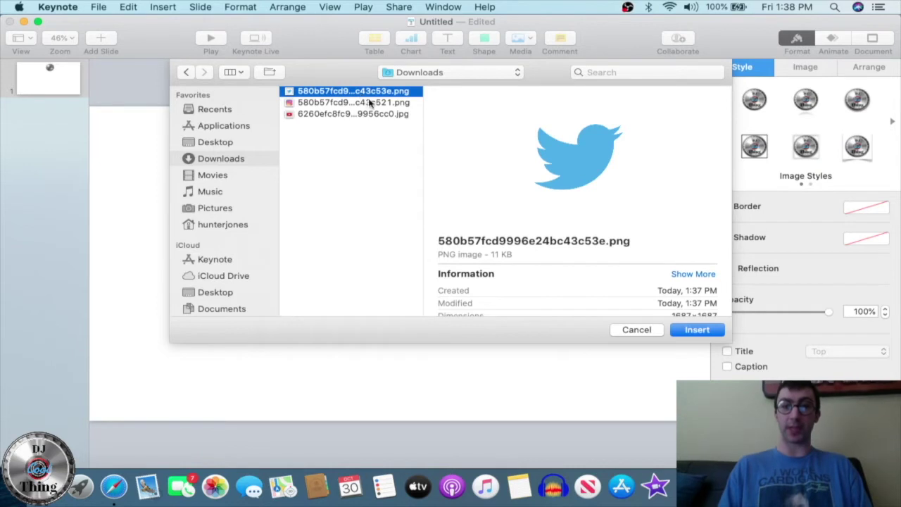
pyautogui.click(373, 103)
pyautogui.click(682, 331)
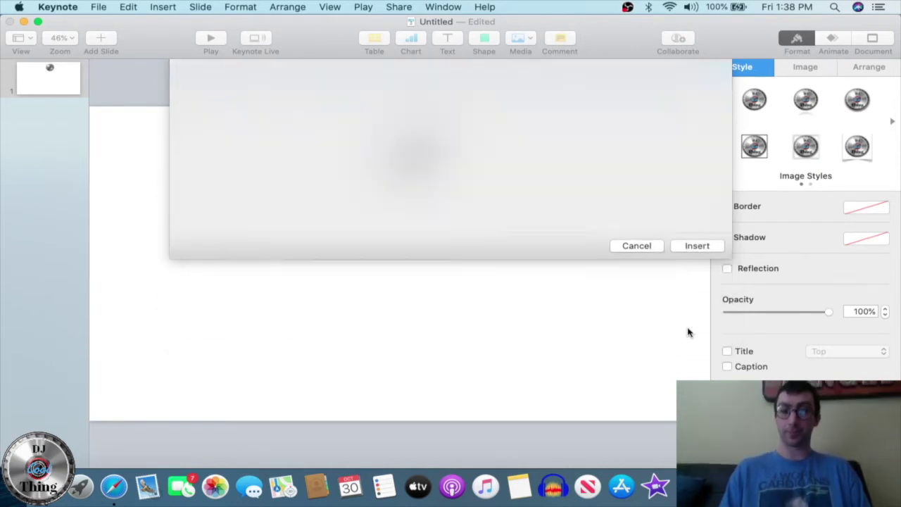
# - Shrink the Instagram logo to about the DJ logo's size, place it below and left of the DJ logo, and centre the DJ logo horizontally
pyautogui.moveTo(560, 117); pyautogui.dragTo(239, 245)
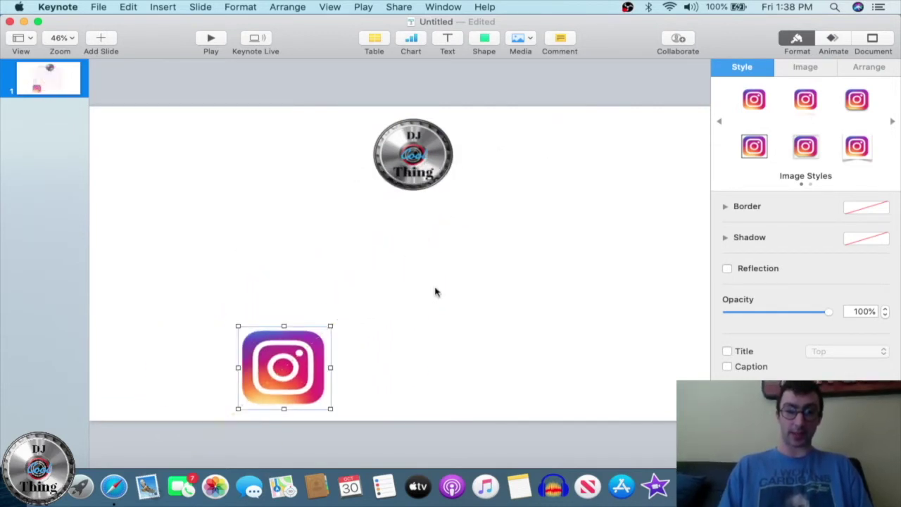
pyautogui.moveTo(285, 375); pyautogui.dragTo(229, 237)
pyautogui.click(537, 373)
pyautogui.moveTo(428, 155); pyautogui.dragTo(414, 154)
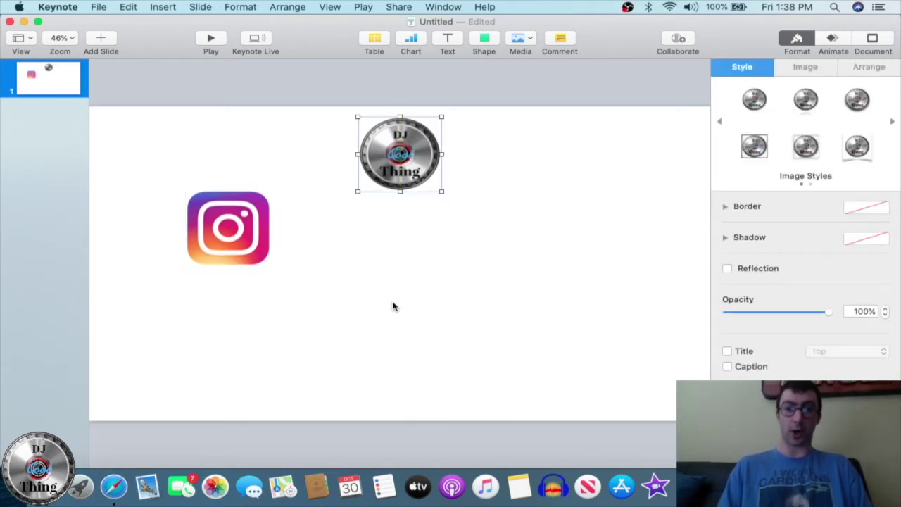
pyautogui.click(356, 308)
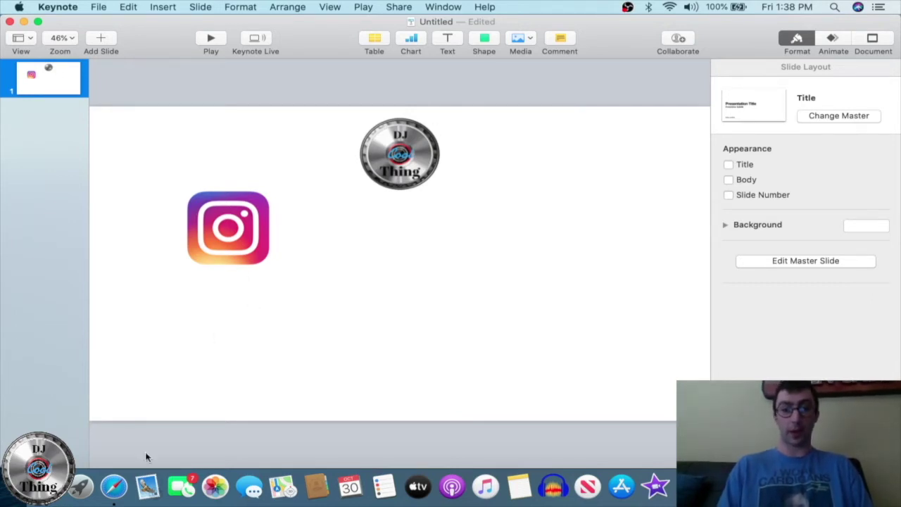
# - Insert the Twitter logo 580b57fcd9996e24bc43c53e.png from Downloads onto the slide
pyautogui.click(46, 496)
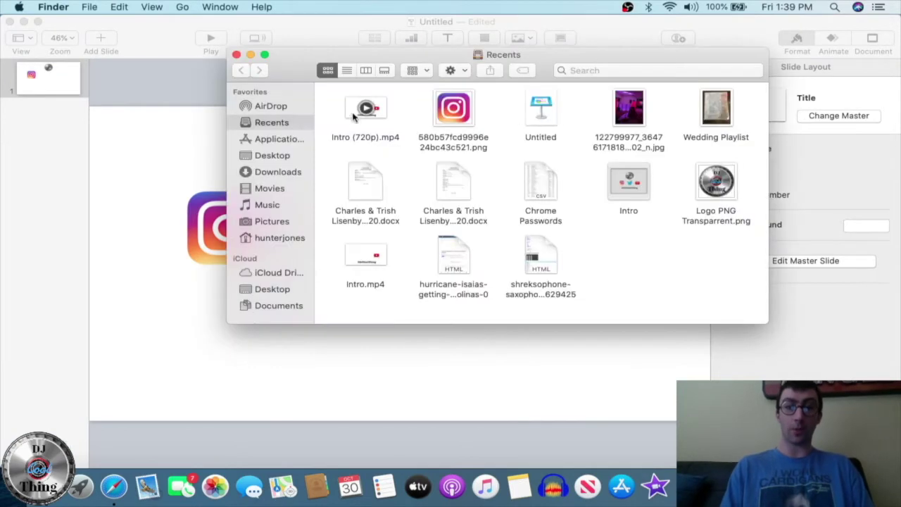
pyautogui.click(188, 180)
pyautogui.click(167, 6)
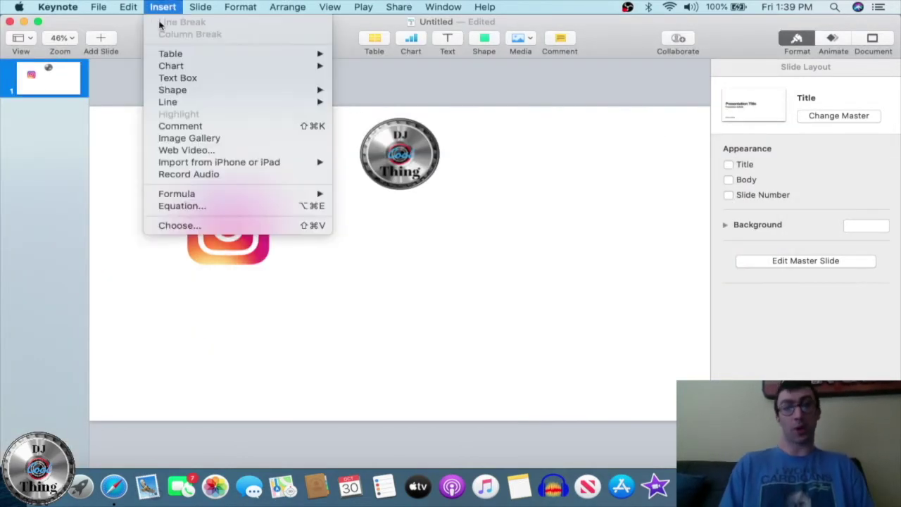
pyautogui.click(194, 224)
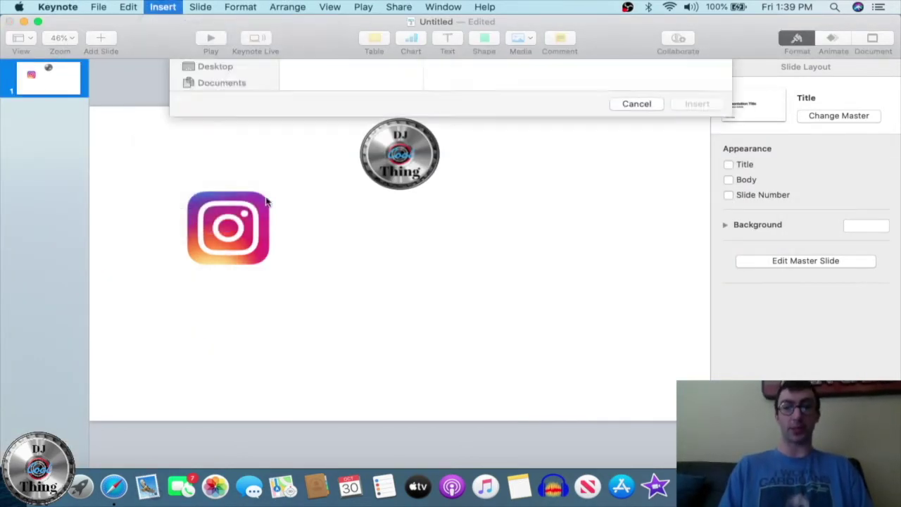
pyautogui.click(353, 102)
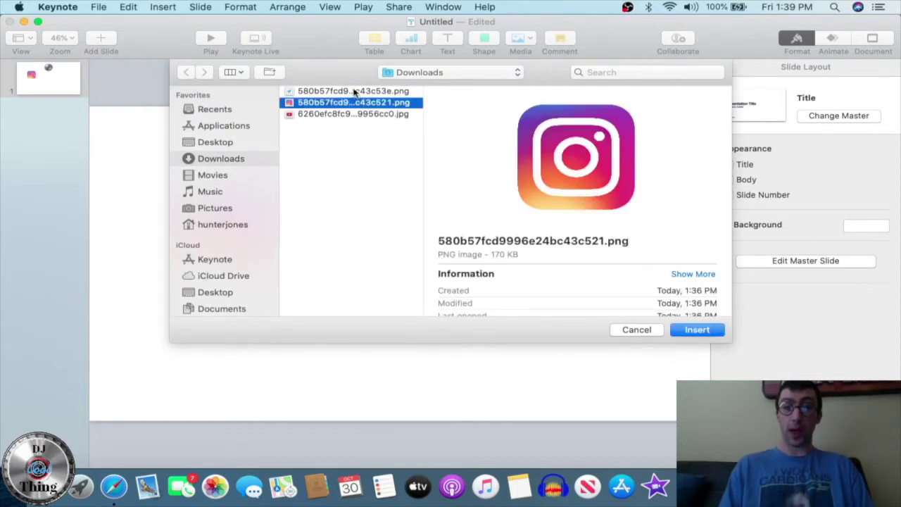
pyautogui.click(354, 90)
pyautogui.click(698, 330)
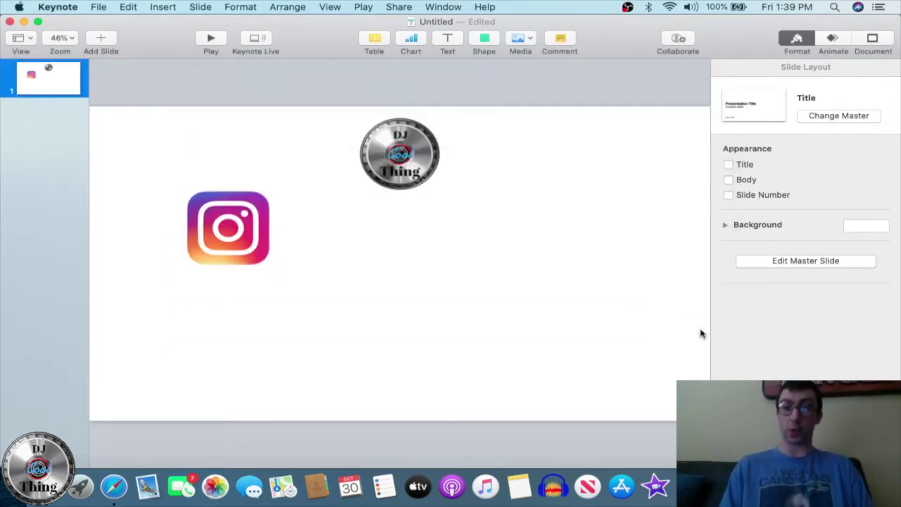
# - Scale the Twitter logo down to about the Instagram logo's size and place it beside that logo, below the DJ logo
pyautogui.moveTo(224, 108); pyautogui.dragTo(420, 282)
pyautogui.moveTo(482, 326); pyautogui.dragTo(390, 268)
pyautogui.moveTo(576, 283); pyautogui.dragTo(546, 308)
pyautogui.moveTo(488, 328); pyautogui.dragTo(436, 293)
pyautogui.moveTo(477, 371); pyautogui.dragTo(363, 244)
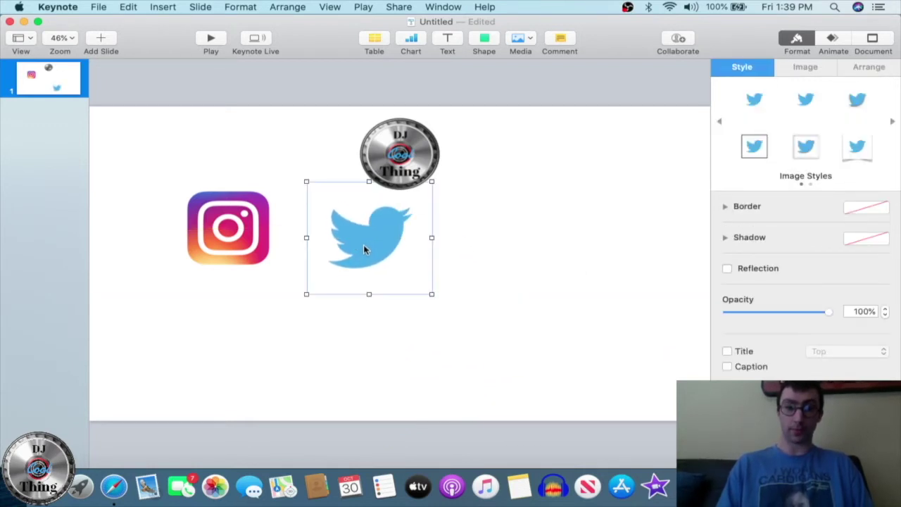
pyautogui.click(483, 309)
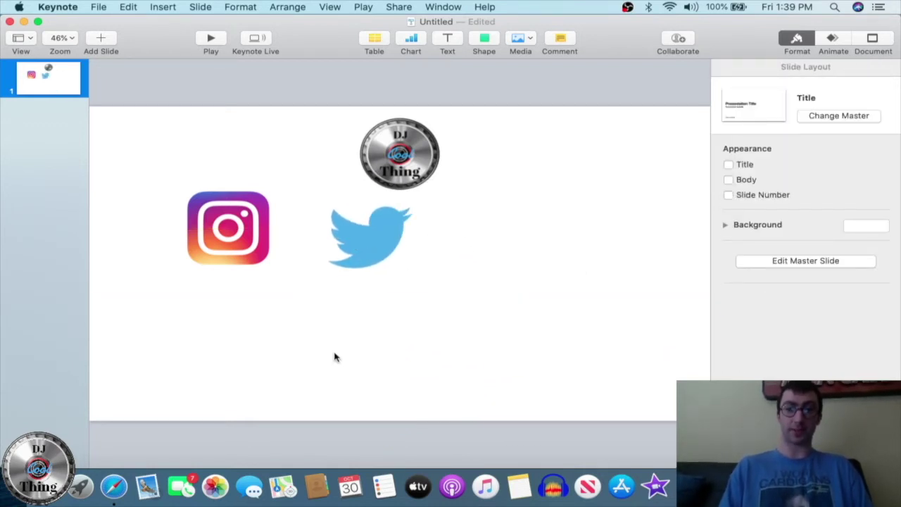
# - Try inserting the YouTube play button JPG from Downloads and delete it from the slide
pyautogui.click(39, 486)
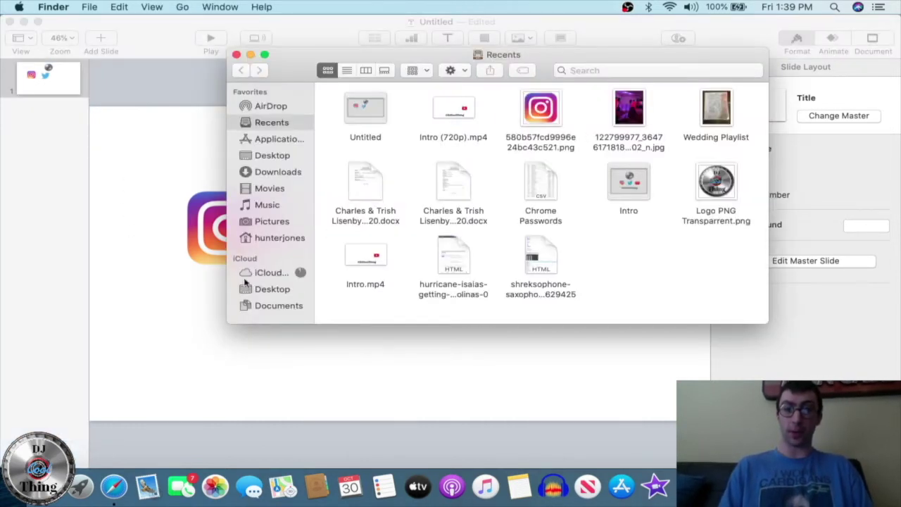
pyautogui.click(133, 152)
pyautogui.click(71, 6)
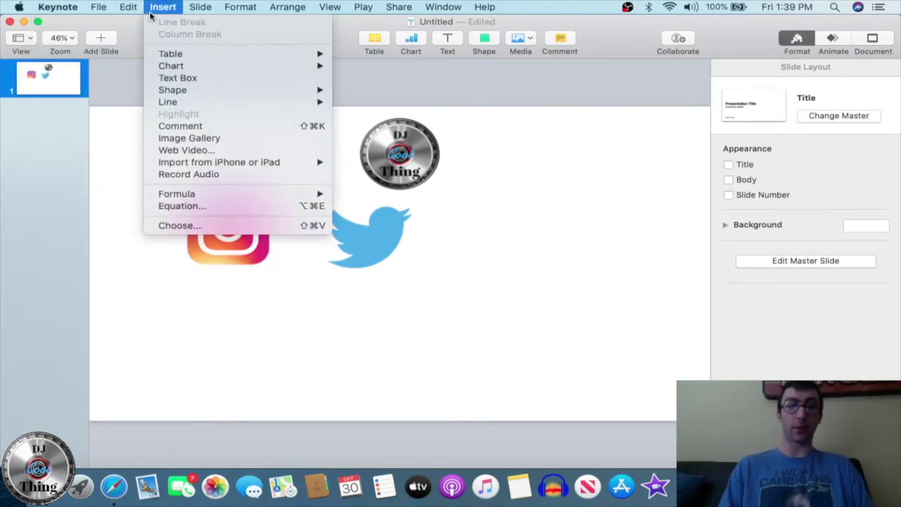
pyautogui.click(180, 225)
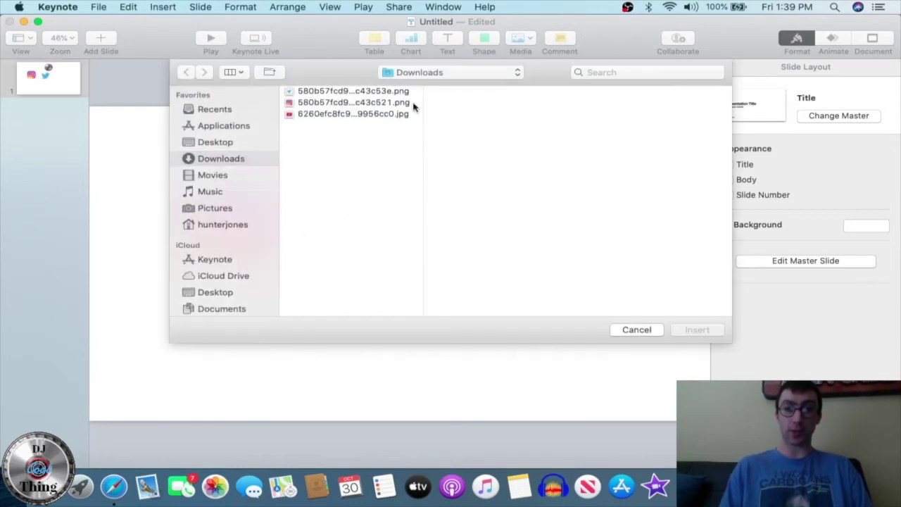
pyautogui.click(388, 115)
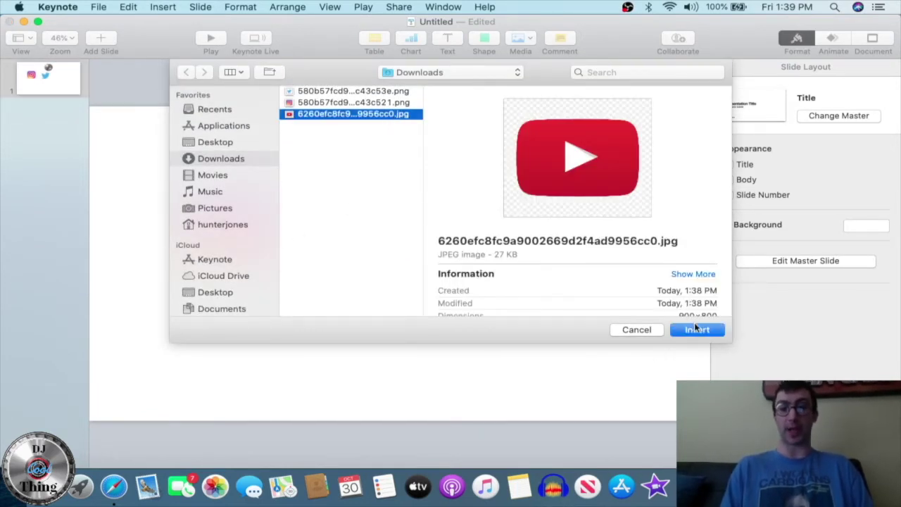
pyautogui.click(696, 329)
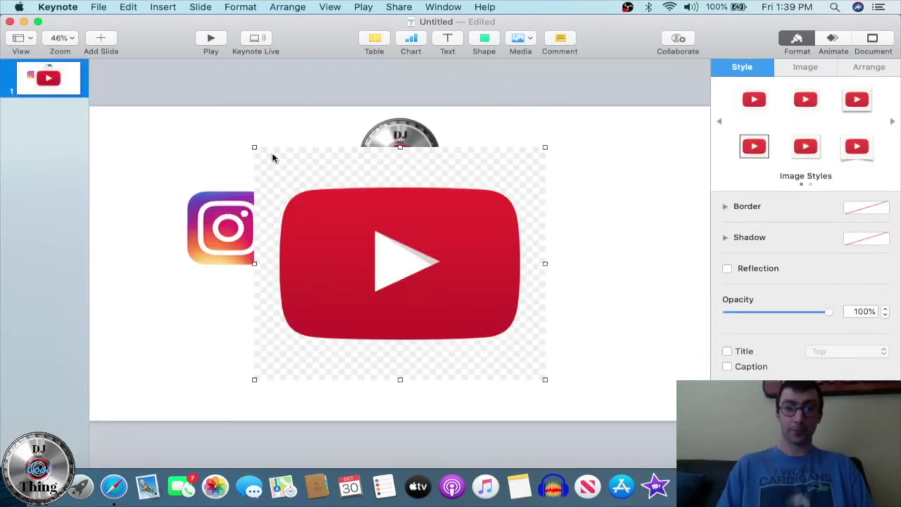
pyautogui.moveTo(316, 207); pyautogui.dragTo(468, 271)
pyautogui.press('BackSpace')
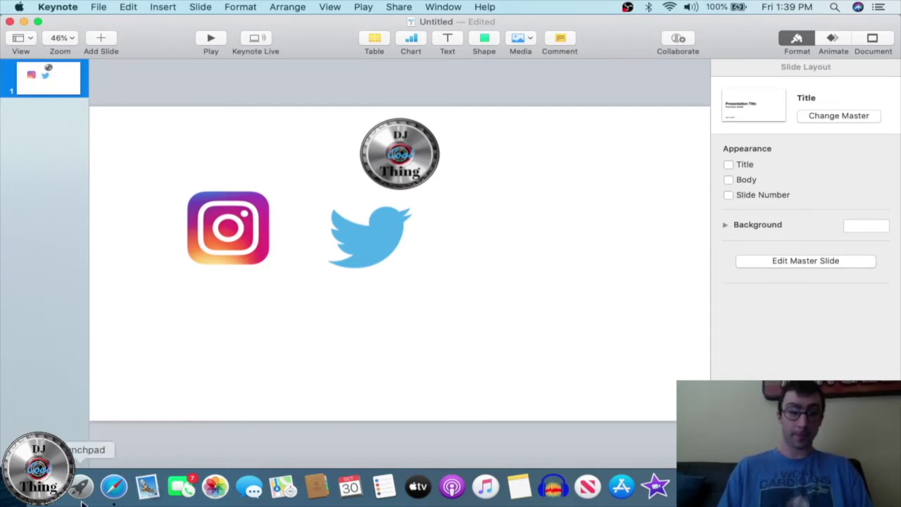
# - Delete the YouTube play button JPG from the Downloads folder in Finder and empty the Trash
pyautogui.click(47, 486)
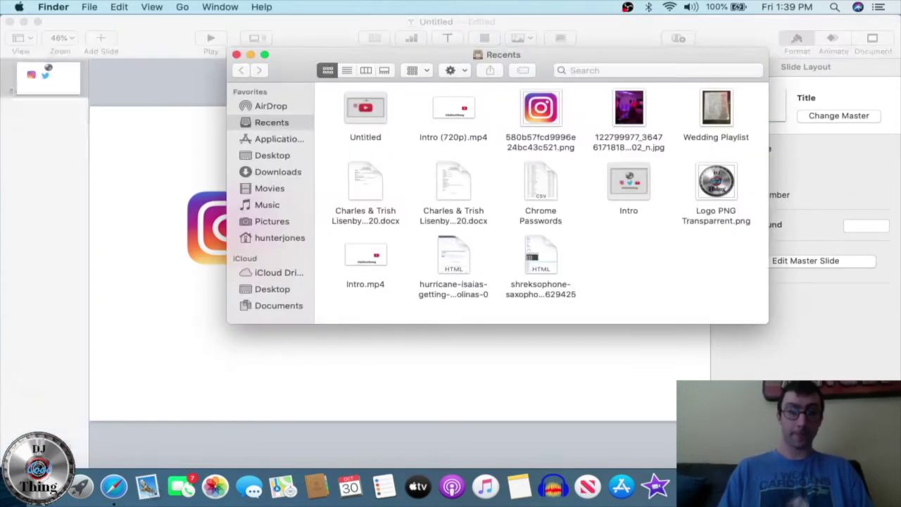
pyautogui.click(280, 175)
pyautogui.moveTo(538, 193); pyautogui.dragTo(539, 119)
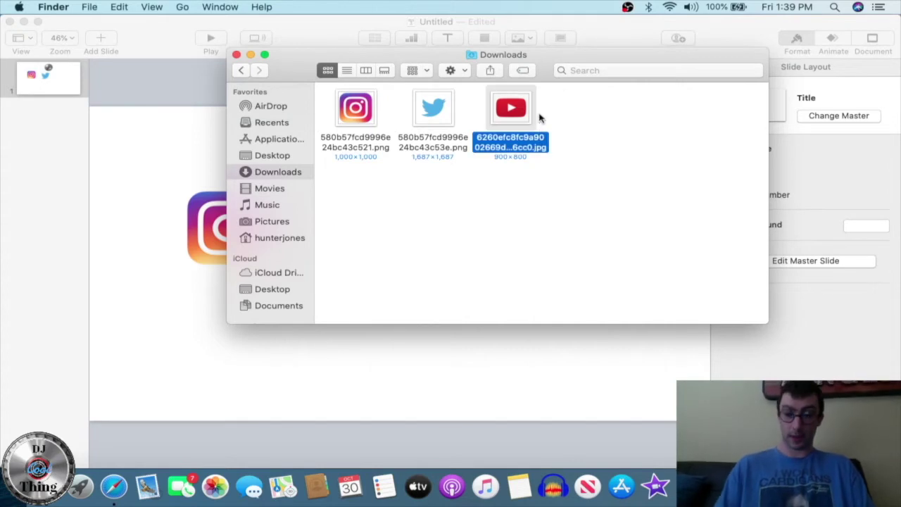
pyautogui.press('super+BackSpace')
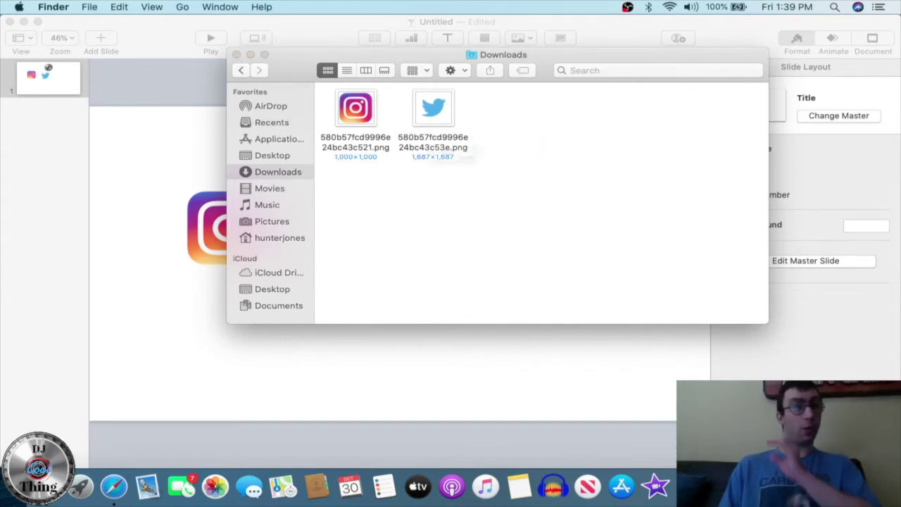
pyautogui.press('super+shift+BackSpace')
pyautogui.click(565, 184)
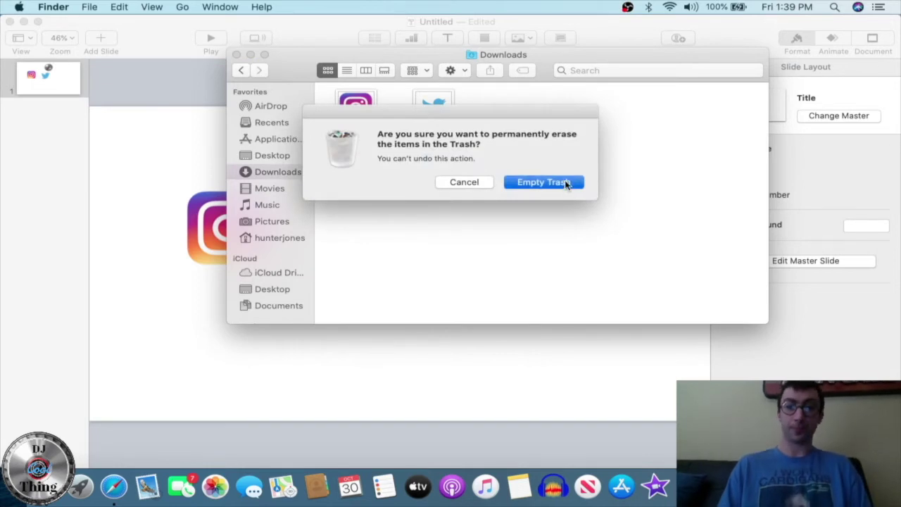
# - Switch to Safari and search Google for "youtube logo png transparent"
pyautogui.click(120, 491)
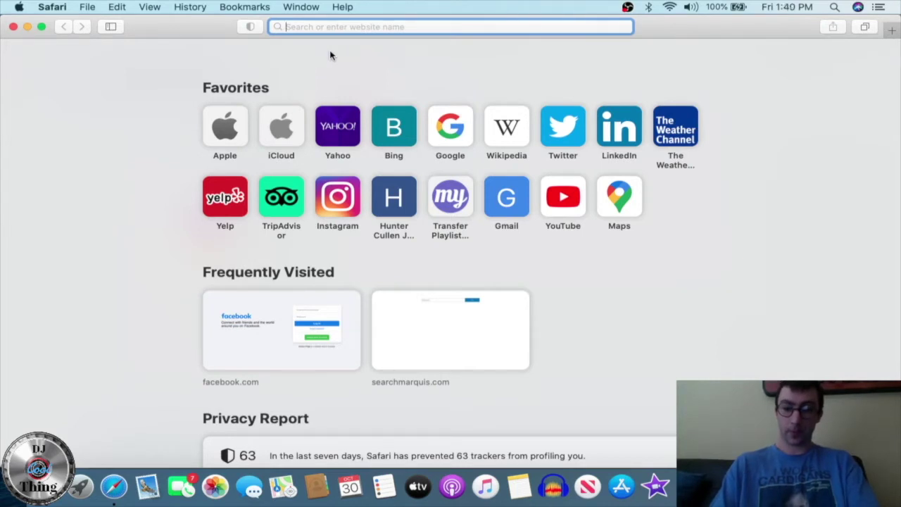
pyautogui.write('Yo')
pyautogui.press('BackSpace')
pyautogui.write('utube')
pyautogui.press('BackSpace')
pyautogui.write('e Logo PNG')
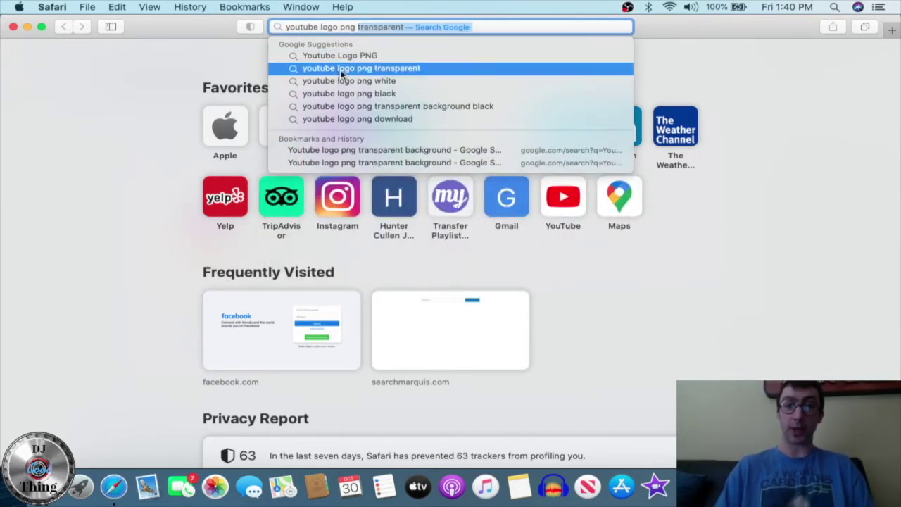
pyautogui.click(340, 68)
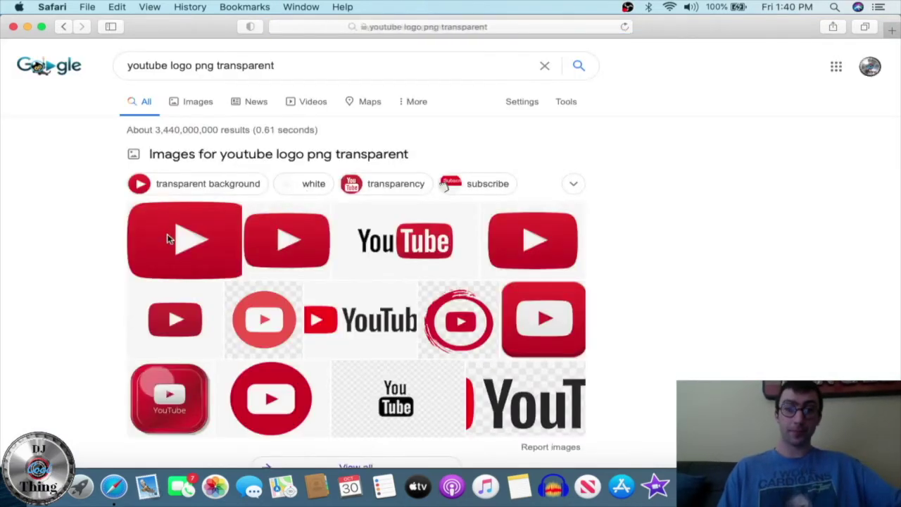
# - Open the StickPNG page of the first YouTube Play Logo result and start its PNG download, dismissing the ad
pyautogui.click(167, 234)
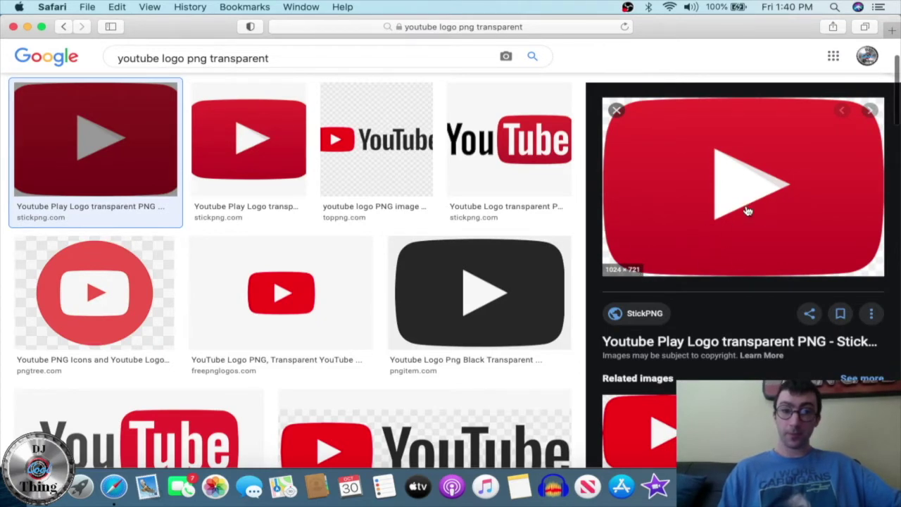
pyautogui.click(775, 203)
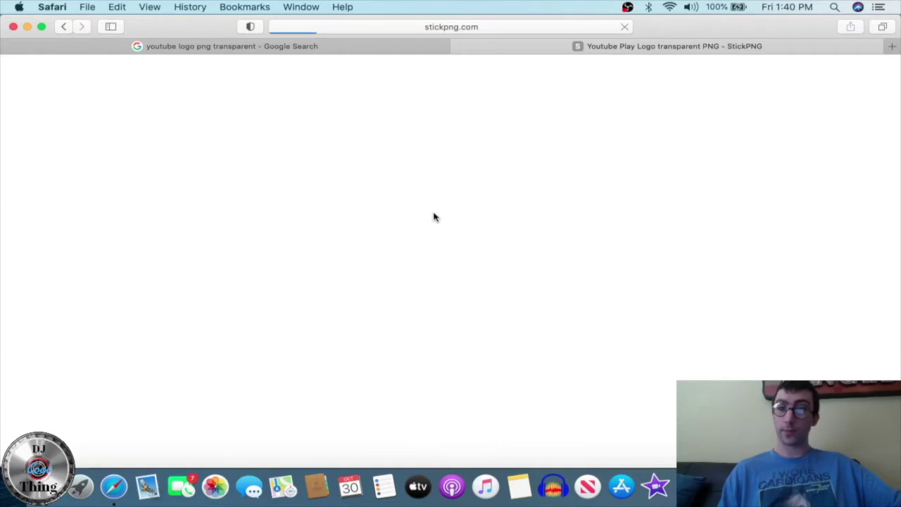
pyautogui.scroll(-5, 434, 282)
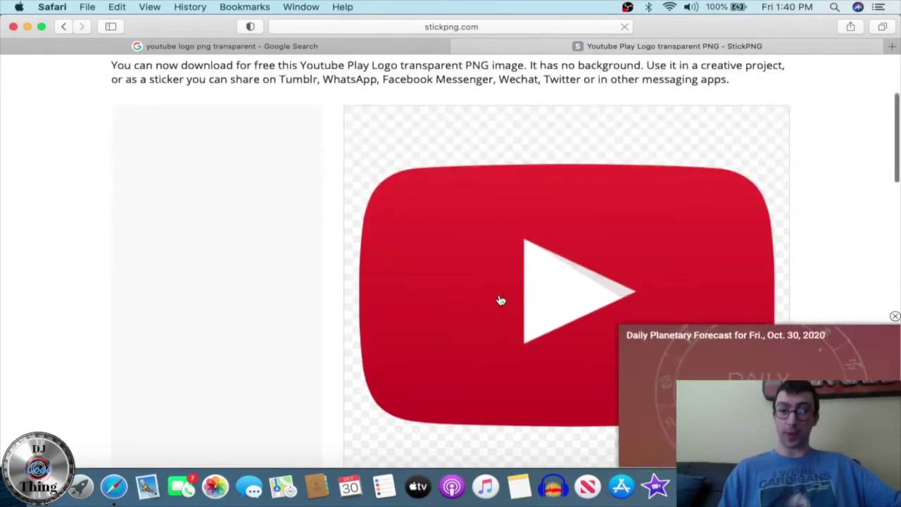
pyautogui.scroll(-8, 856, 315)
pyautogui.scroll(4, 594, 202)
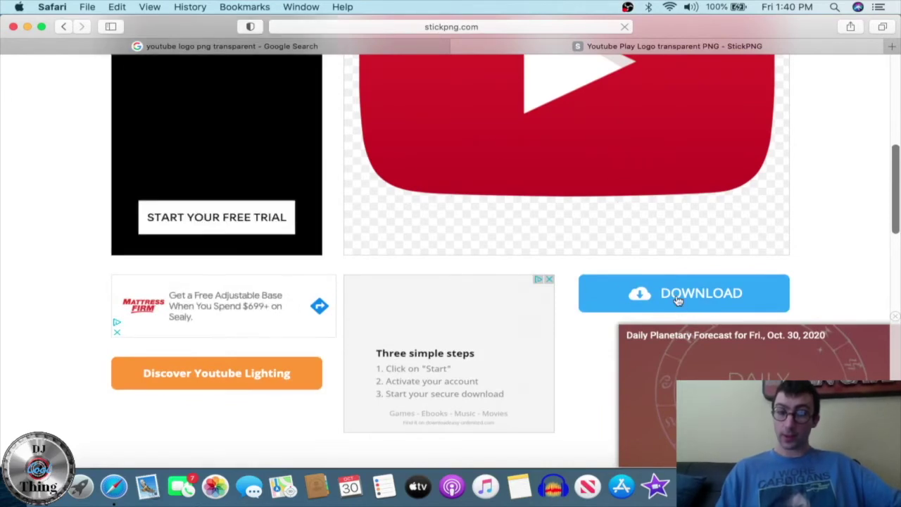
pyautogui.click(678, 299)
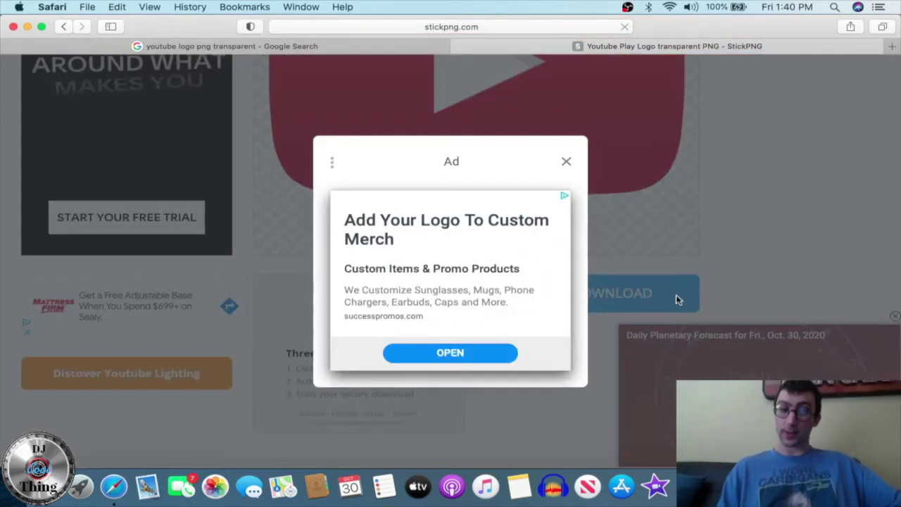
pyautogui.click(568, 162)
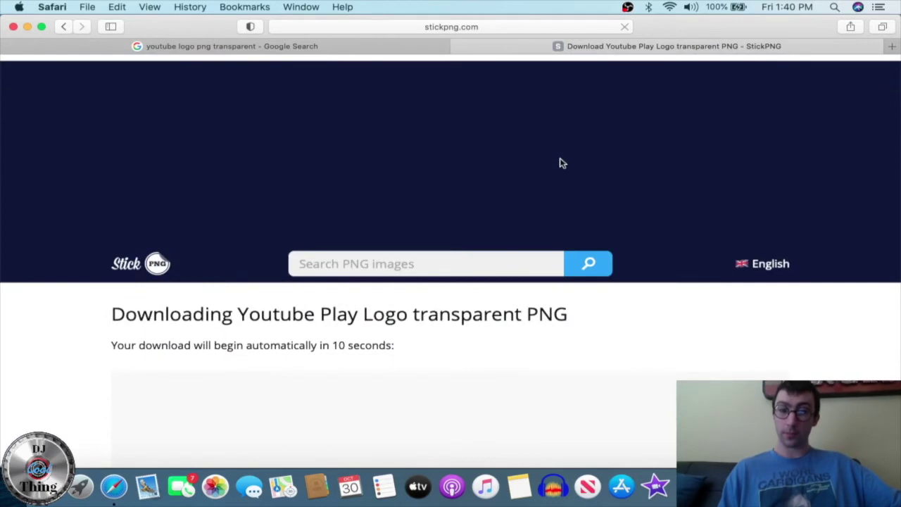
# - Wait on the StickPNG page for the YouTube logo PNG to download, check the browser's downloads list, and return to the Google results
pyautogui.scroll(-5, 595, 332)
pyautogui.scroll(-2, 595, 331)
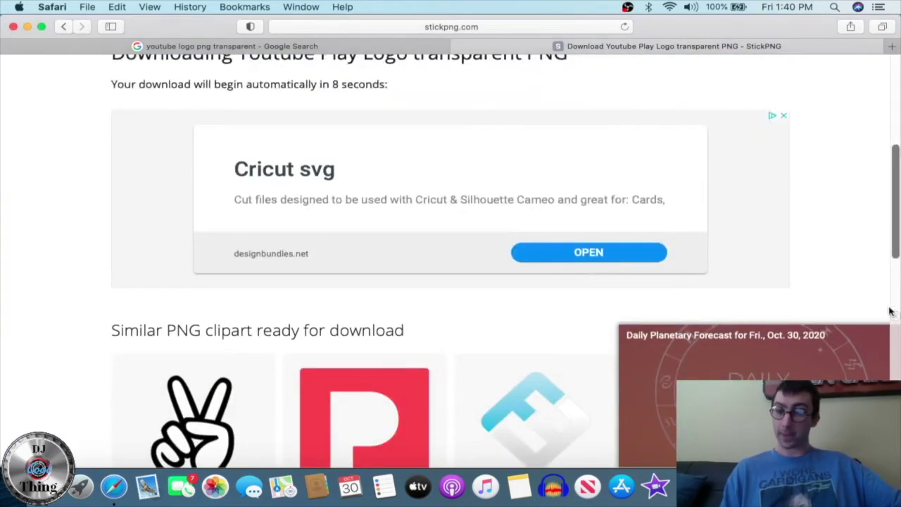
pyautogui.scroll(-10, 893, 320)
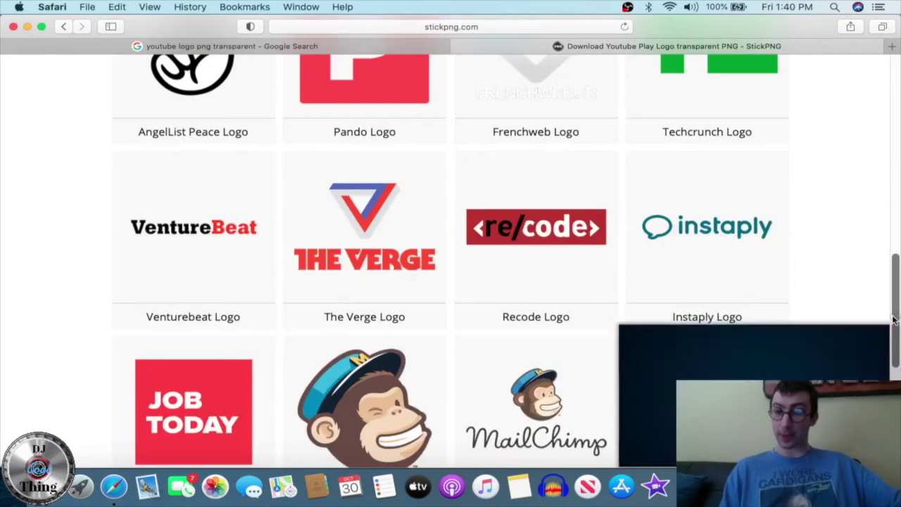
pyautogui.scroll(15, 722, 336)
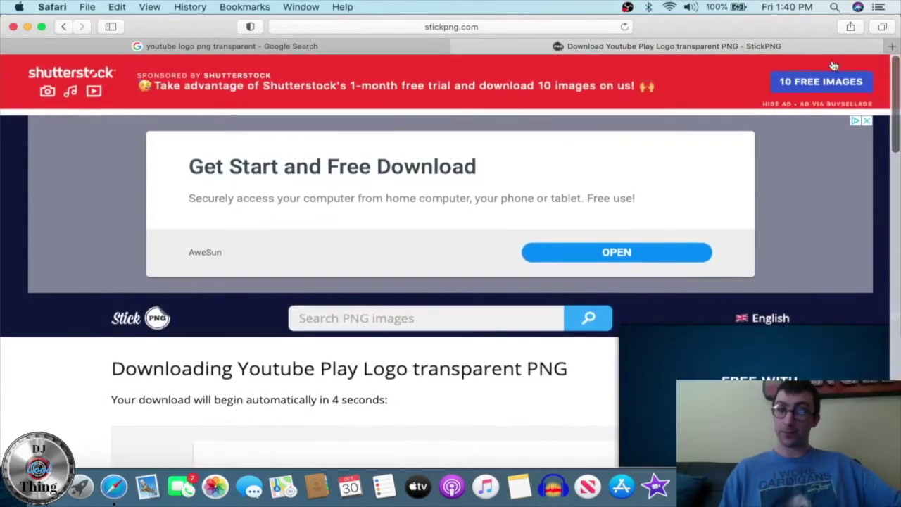
pyautogui.scroll(-8, 581, 283)
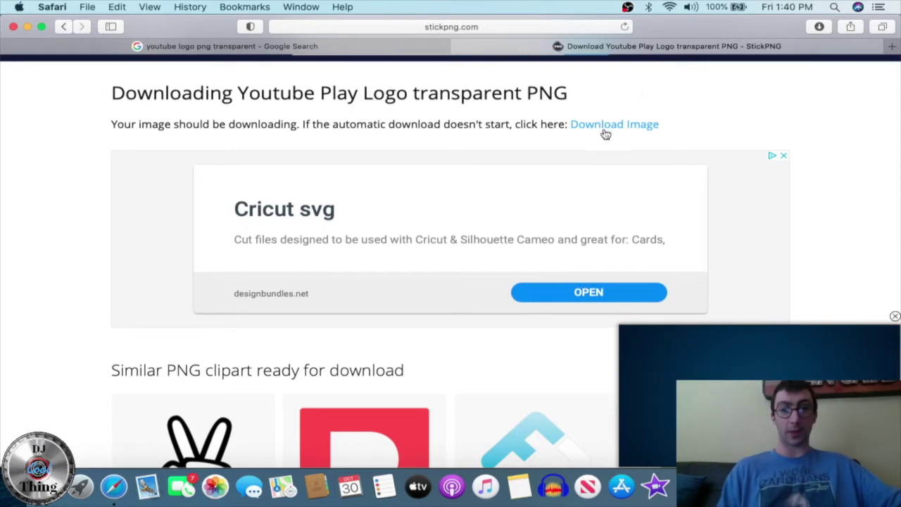
pyautogui.click(819, 27)
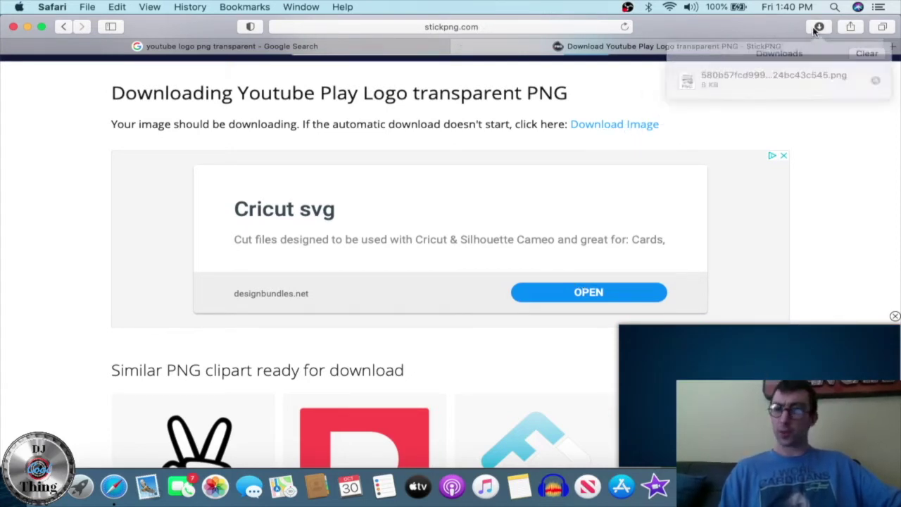
pyautogui.click(459, 46)
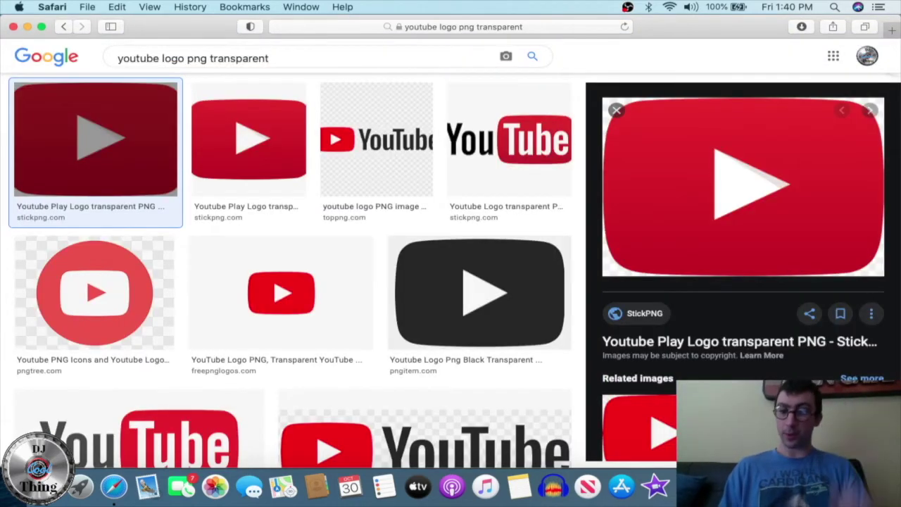
# - Switch to Keynote and insert the YouTube logo file 580b57fcd9996e24bc43c545.png from Downloads onto the slide
pyautogui.press('super+Tab')
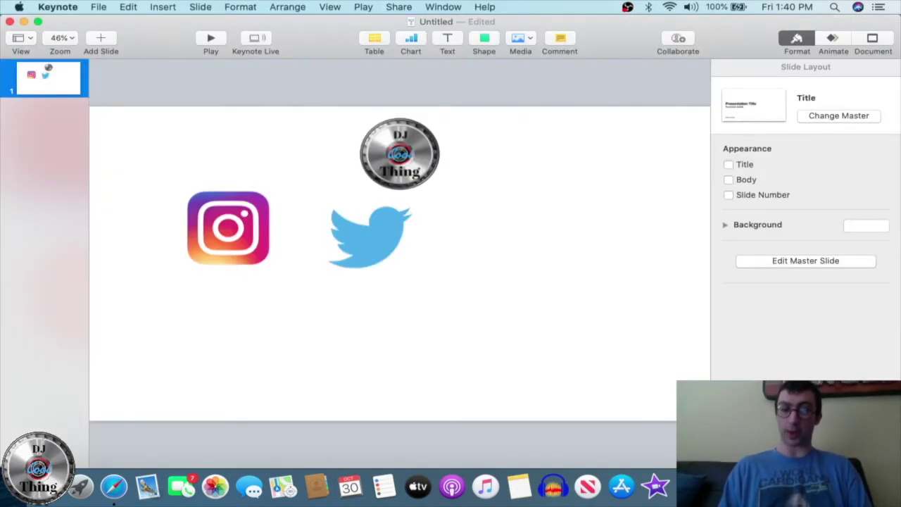
pyautogui.click(155, 7)
pyautogui.click(189, 222)
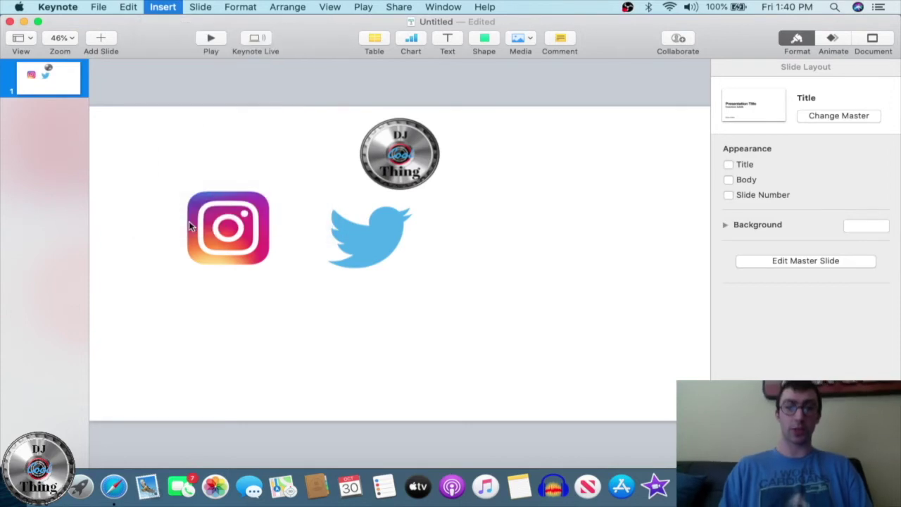
pyautogui.click(310, 114)
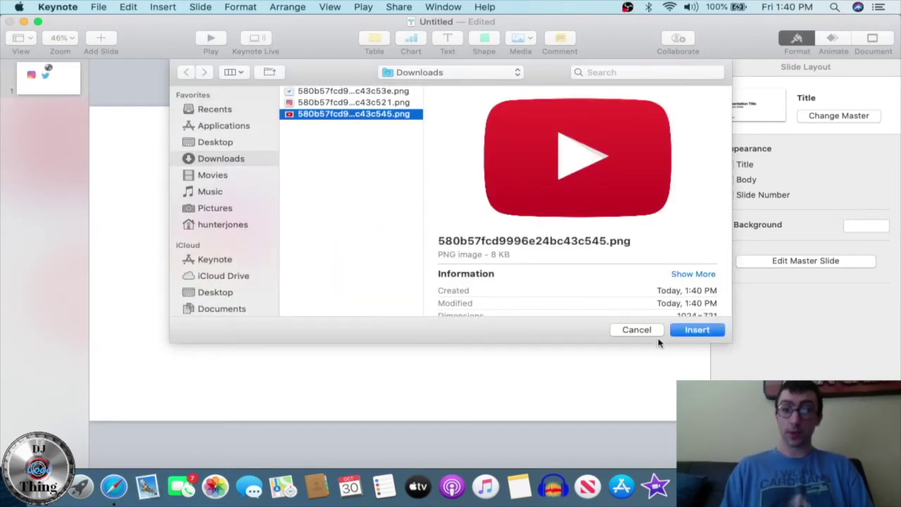
pyautogui.click(708, 329)
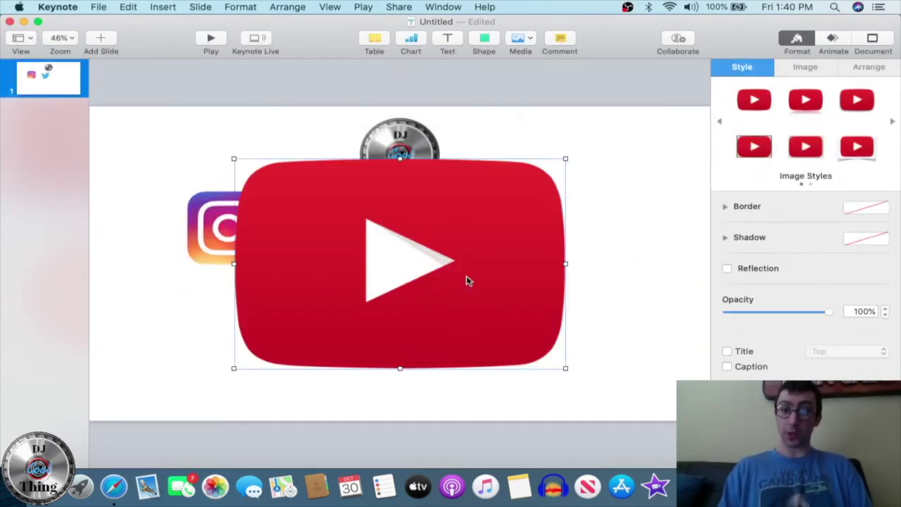
# - Shrink the YouTube logo to a size closer to the other logos and place it beside the Twitter bird
pyautogui.moveTo(237, 156); pyautogui.dragTo(326, 219)
pyautogui.click(577, 361)
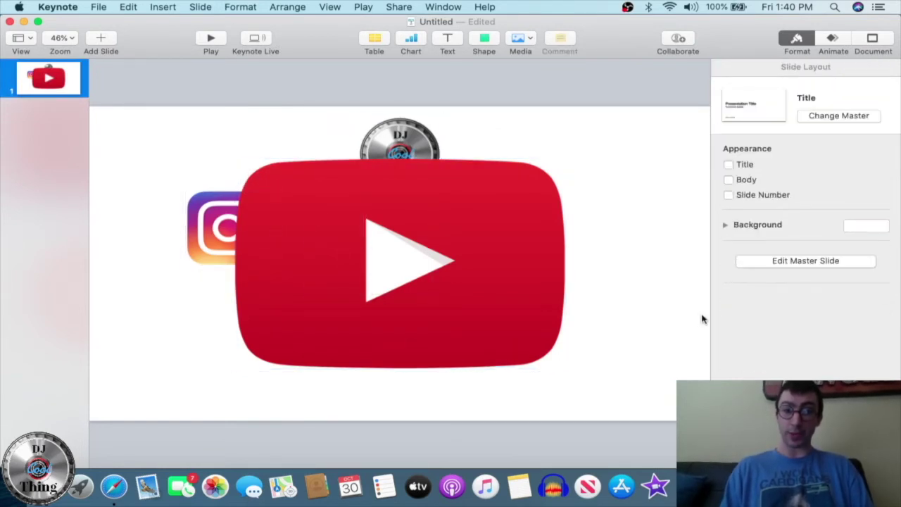
pyautogui.click(326, 214)
pyautogui.moveTo(229, 160); pyautogui.dragTo(292, 195)
pyautogui.click(634, 218)
pyautogui.click(321, 202)
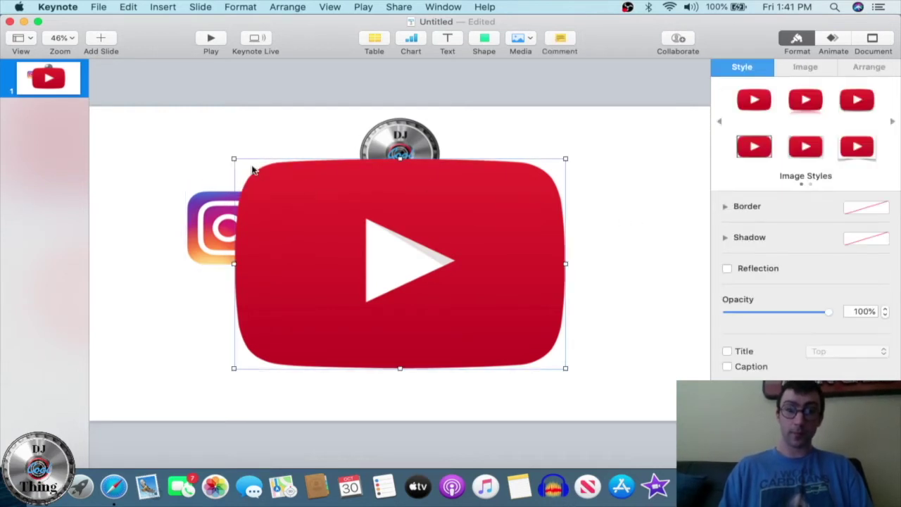
pyautogui.moveTo(233, 159); pyautogui.dragTo(416, 275)
pyautogui.moveTo(468, 324); pyautogui.dragTo(493, 244)
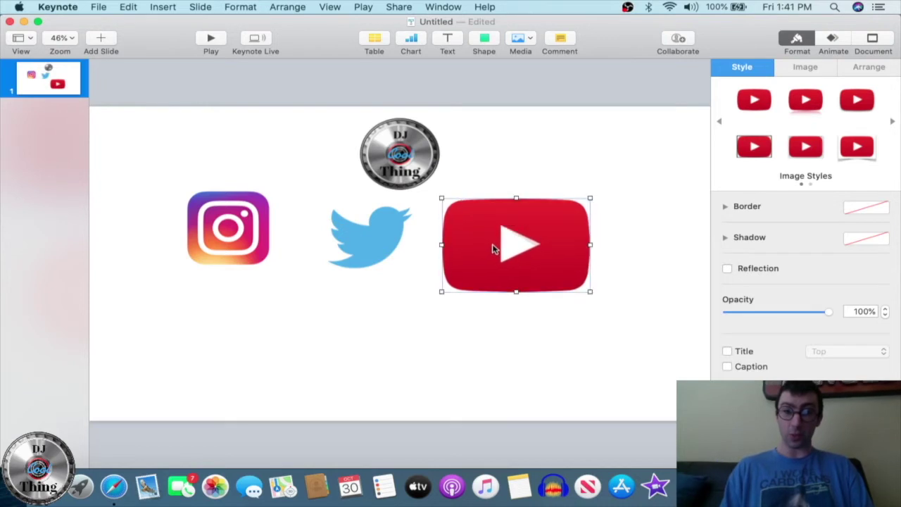
pyautogui.moveTo(440, 200); pyautogui.dragTo(467, 208)
pyautogui.moveTo(542, 255); pyautogui.dragTo(529, 243)
pyautogui.click(522, 345)
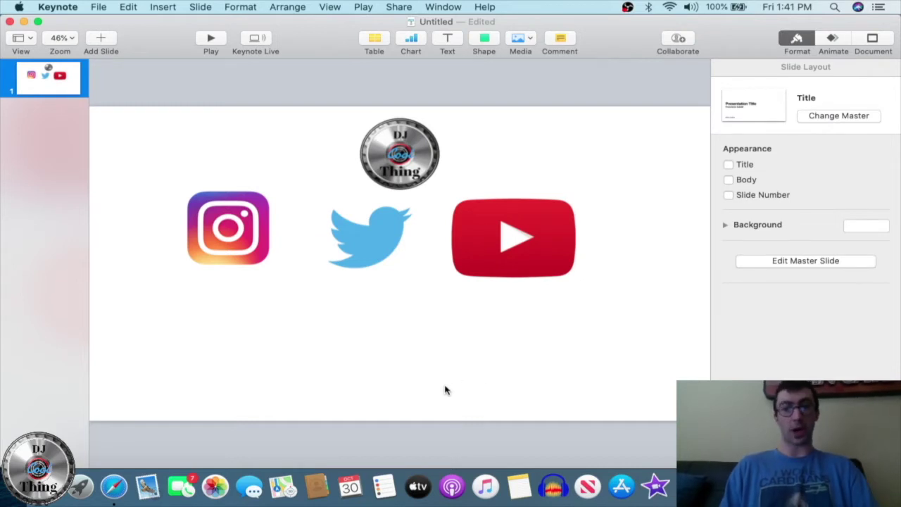
# - Reposition the Instagram, Twitter and YouTube logos so they line up in one evenly spaced row under the DJ logo
pyautogui.moveTo(227, 225); pyautogui.dragTo(227, 235)
pyautogui.click(371, 240)
pyautogui.moveTo(371, 240); pyautogui.dragTo(369, 238)
pyautogui.moveTo(545, 258); pyautogui.dragTo(565, 267)
pyautogui.click(539, 322)
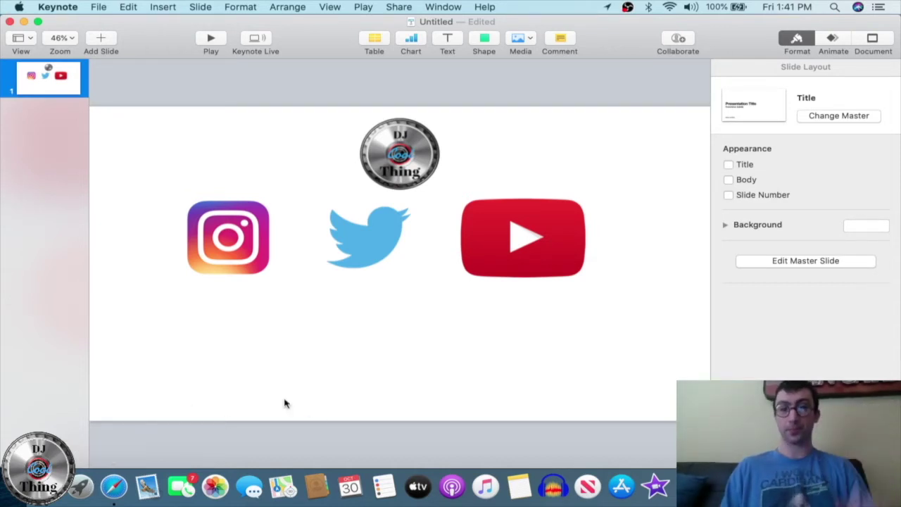
pyautogui.click(442, 37)
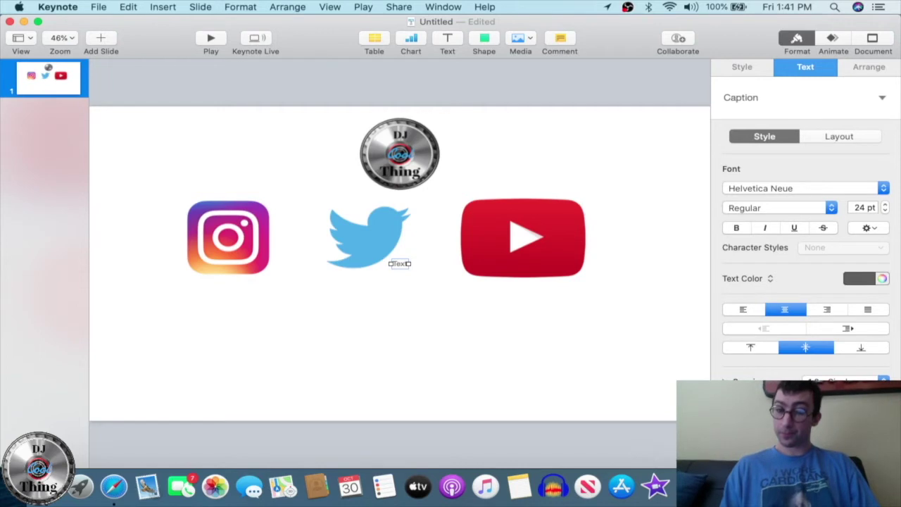
pyautogui.moveTo(399, 265); pyautogui.dragTo(140, 283)
pyautogui.moveTo(352, 369); pyautogui.dragTo(662, 292)
pyautogui.doubleClick(405, 362)
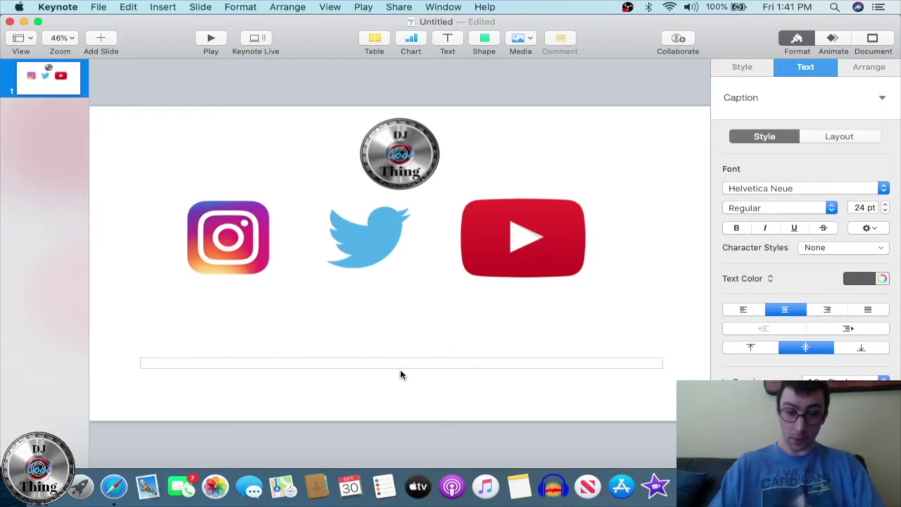
pyautogui.write('@DJCOOL')
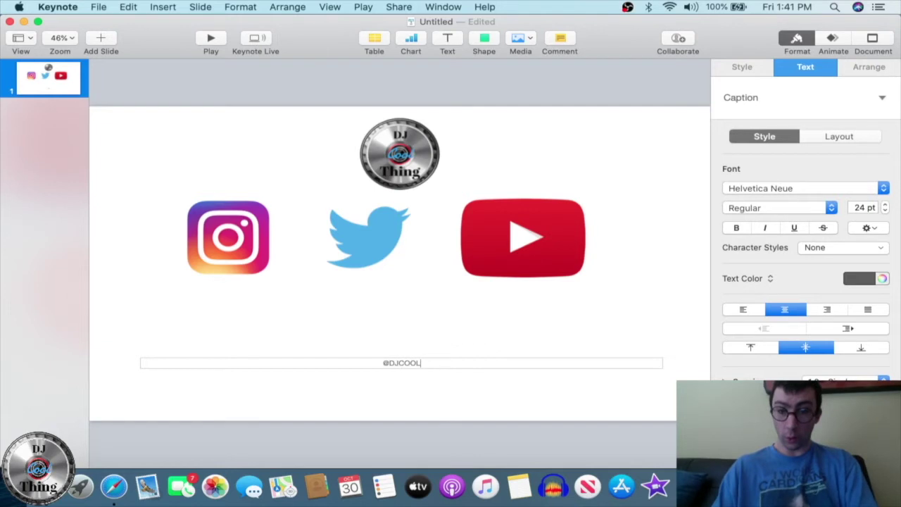
pyautogui.write('THING')
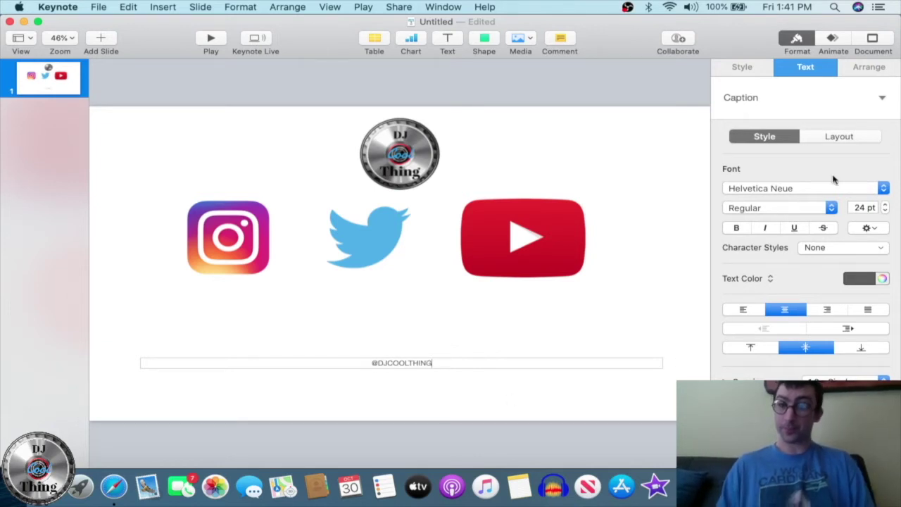
pyautogui.click(737, 228)
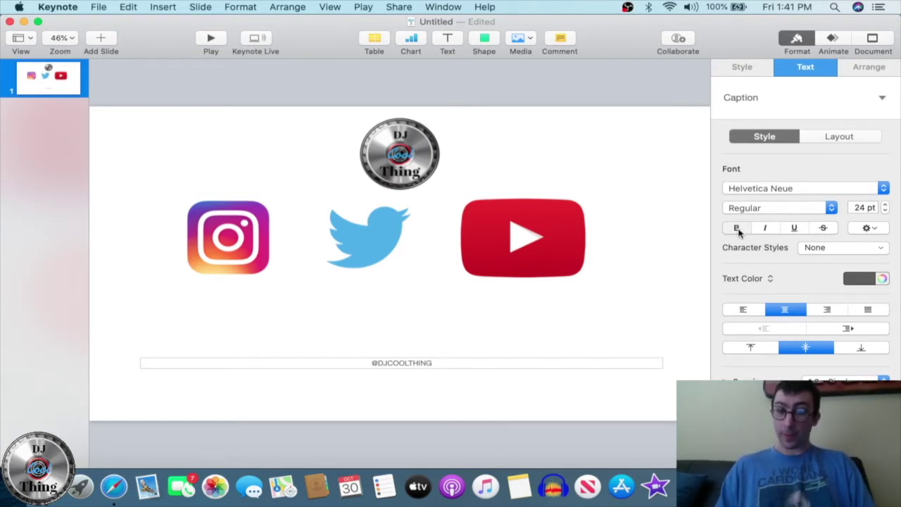
pyautogui.doubleClick(431, 363)
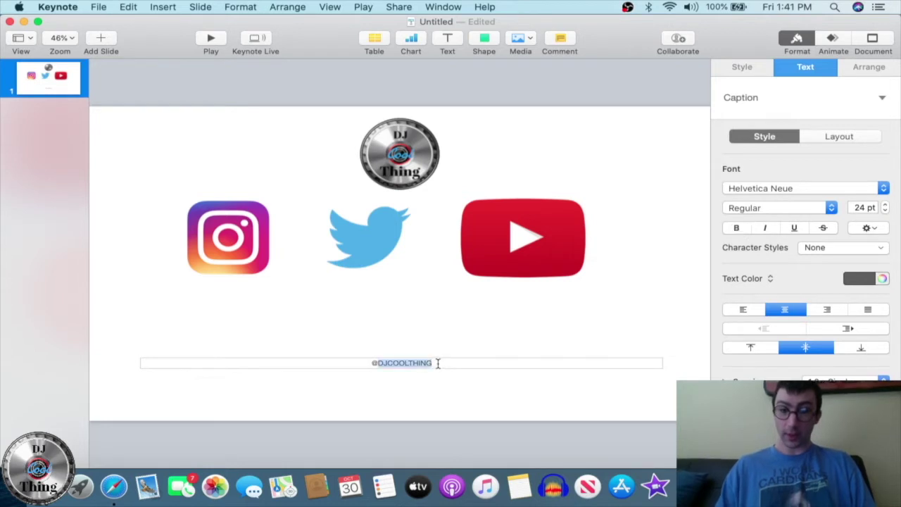
pyautogui.press('Escape')
pyautogui.moveTo(363, 367)
pyautogui.mouseDown()
pyautogui.moveTo(413, 365)
pyautogui.moveTo(364, 364)
pyautogui.mouseUp()
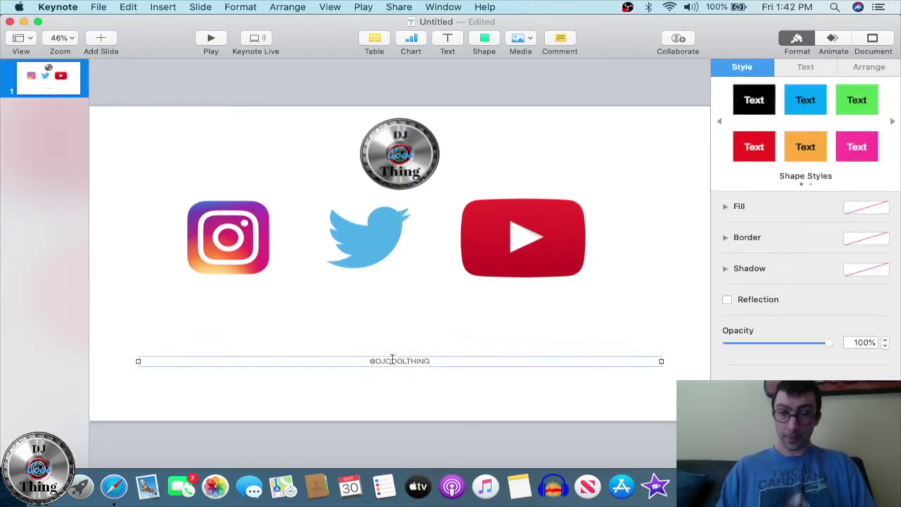
pyautogui.press('Return')
pyautogui.click(734, 230)
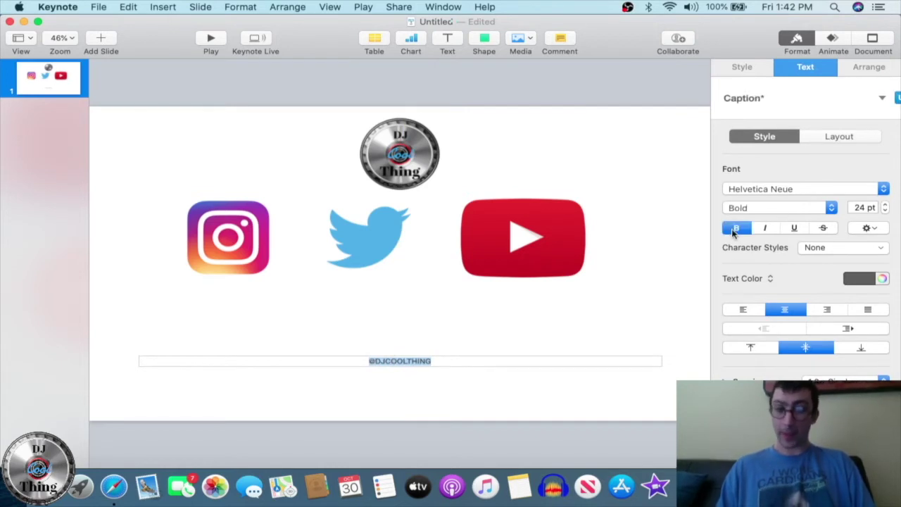
pyautogui.click(885, 204)
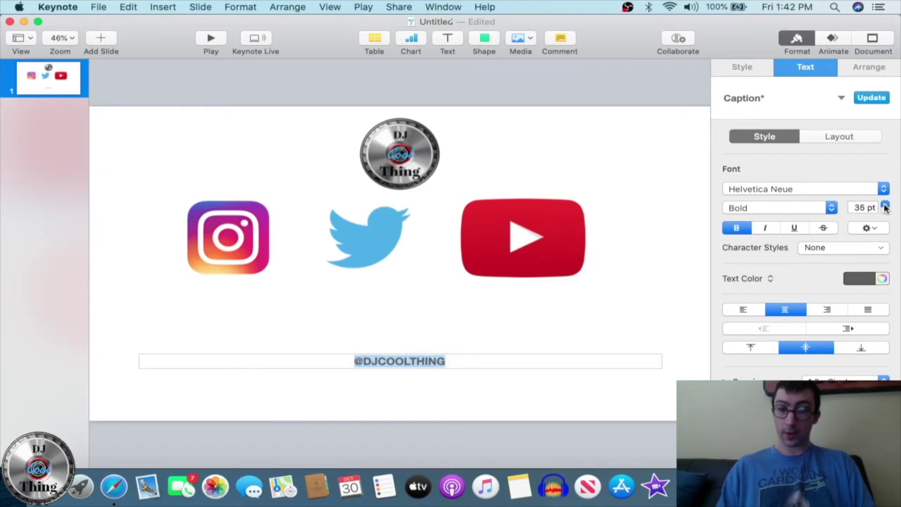
pyautogui.moveTo(885, 204); pyautogui.dragTo(885, 206)
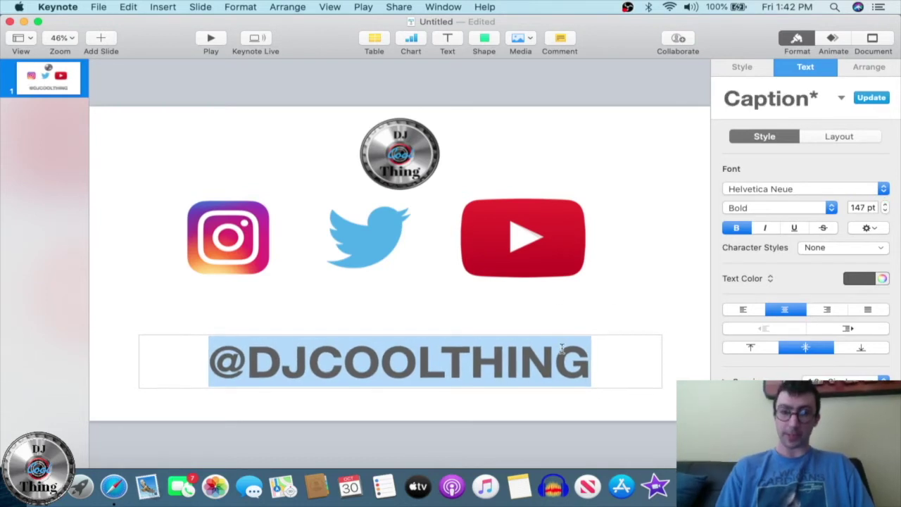
pyautogui.moveTo(555, 358); pyautogui.dragTo(519, 349)
pyautogui.click(516, 337)
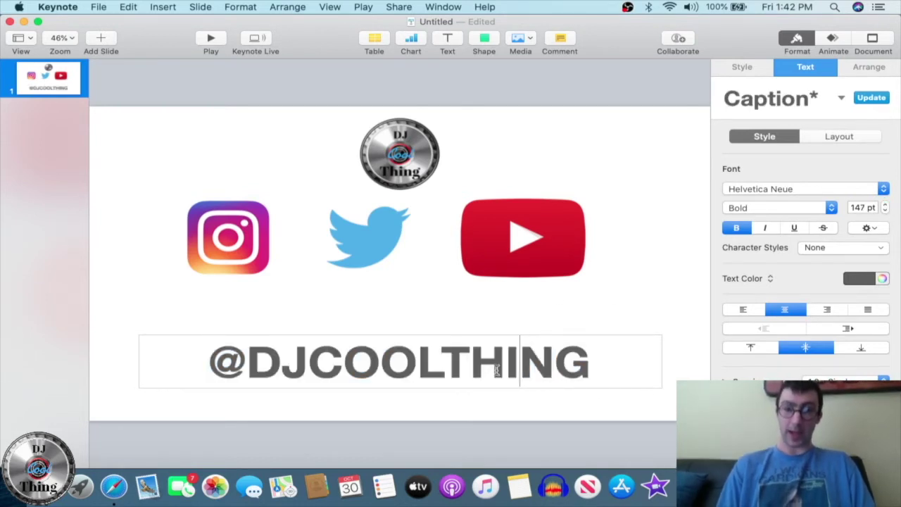
pyautogui.click(479, 331)
pyautogui.moveTo(454, 373)
pyautogui.mouseDown()
pyautogui.moveTo(432, 365)
pyautogui.moveTo(447, 372)
pyautogui.moveTo(445, 344)
pyautogui.moveTo(438, 371)
pyautogui.moveTo(443, 367)
pyautogui.mouseUp()
pyautogui.click(487, 411)
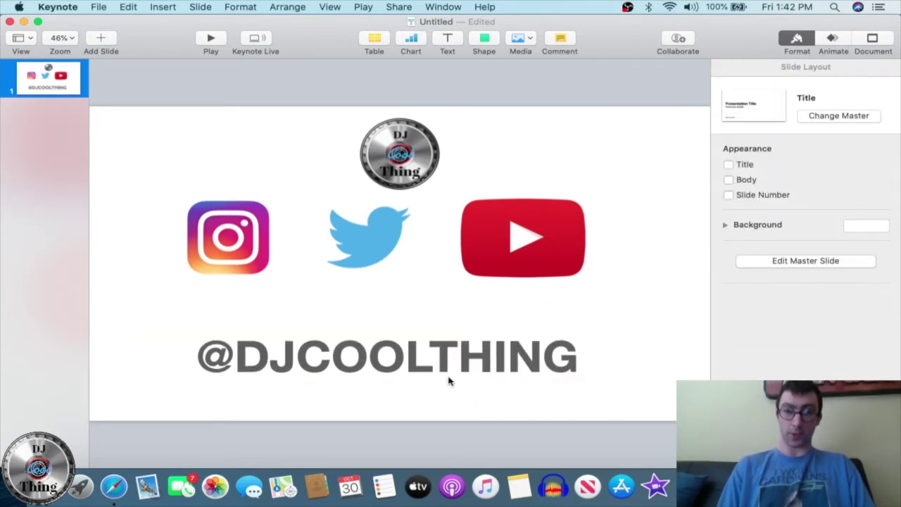
# - Add a Spin build-in effect to the DJ Cool Thing logo
pyautogui.click(395, 139)
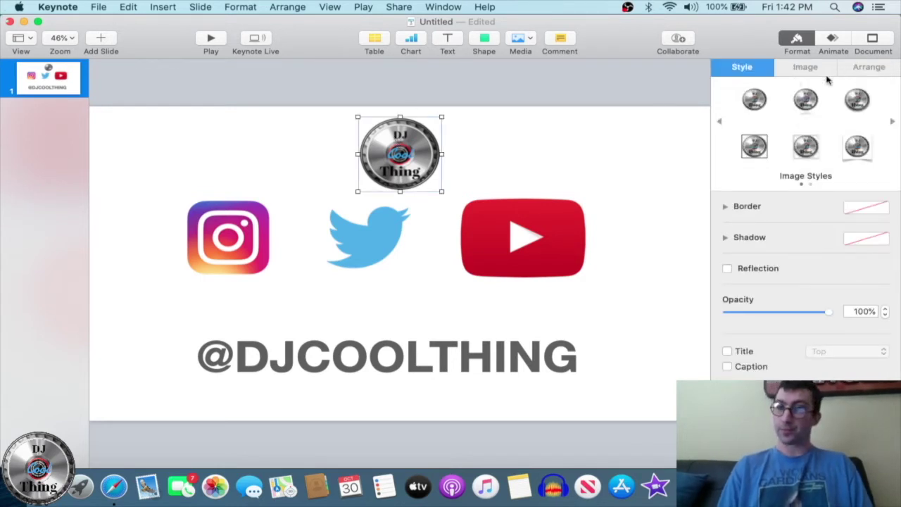
pyautogui.click(869, 71)
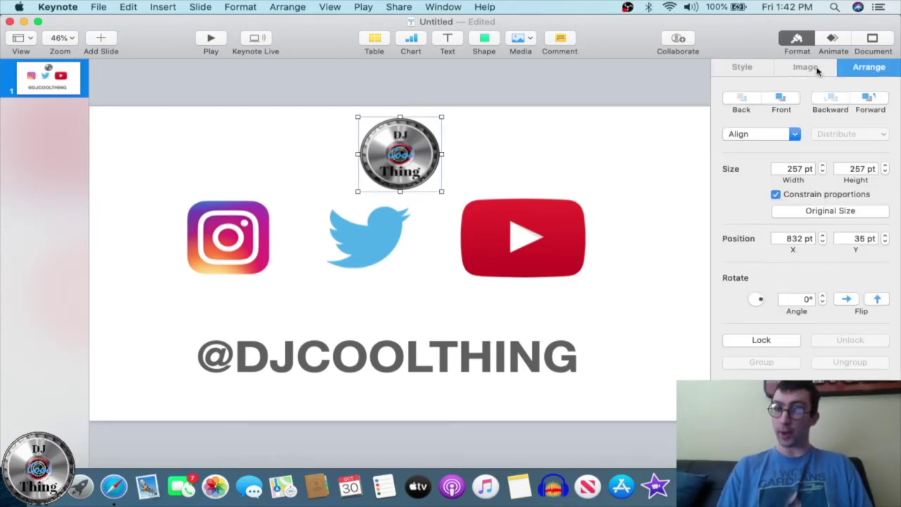
pyautogui.click(808, 68)
pyautogui.click(754, 66)
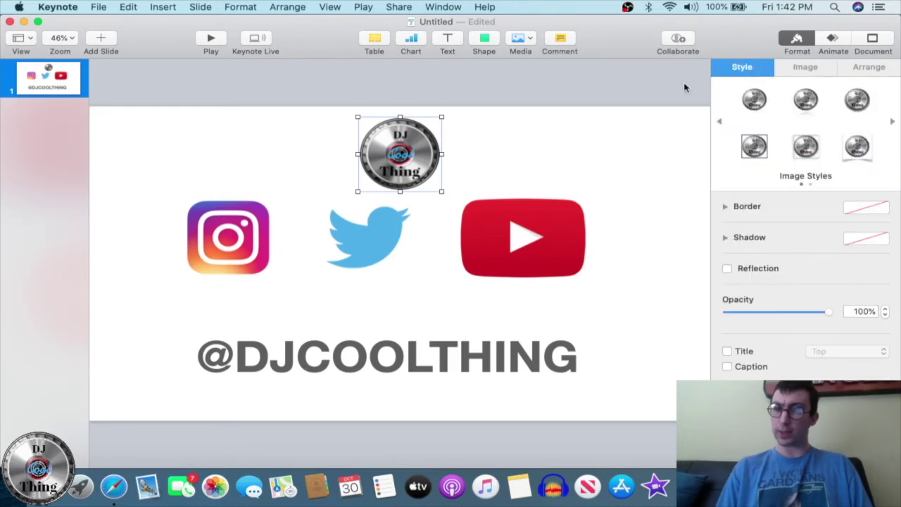
pyautogui.click(837, 42)
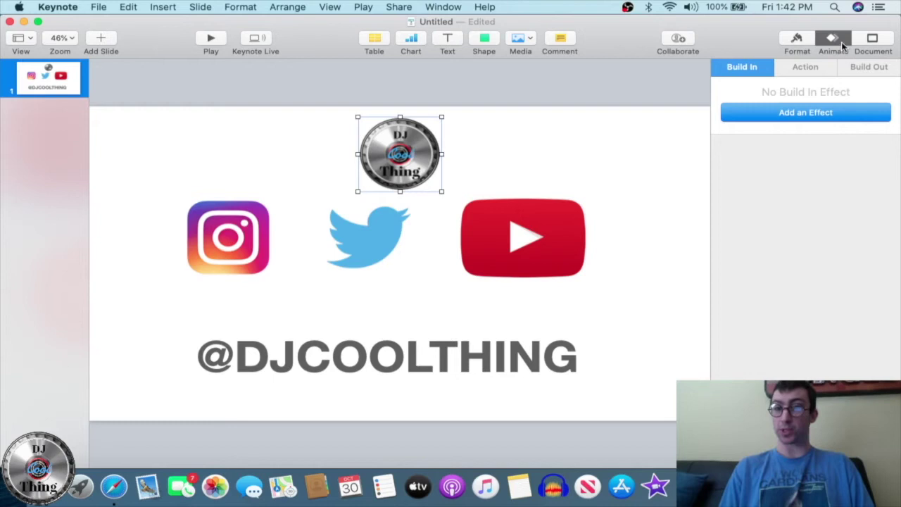
pyautogui.click(827, 118)
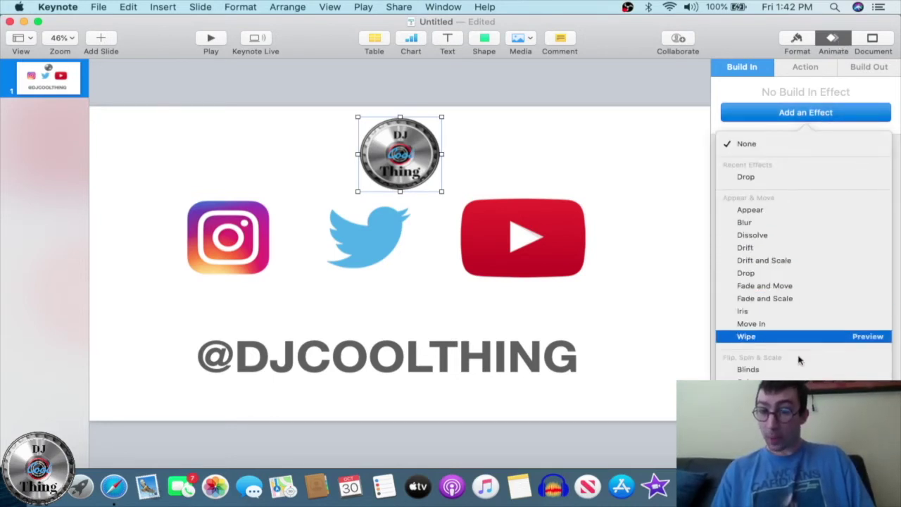
pyautogui.scroll(-3, 796, 345)
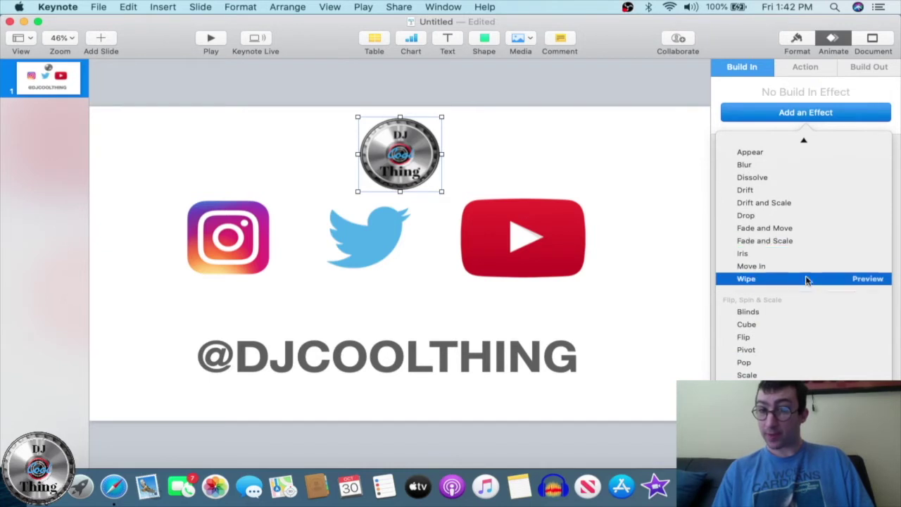
pyautogui.scroll(-3, 803, 316)
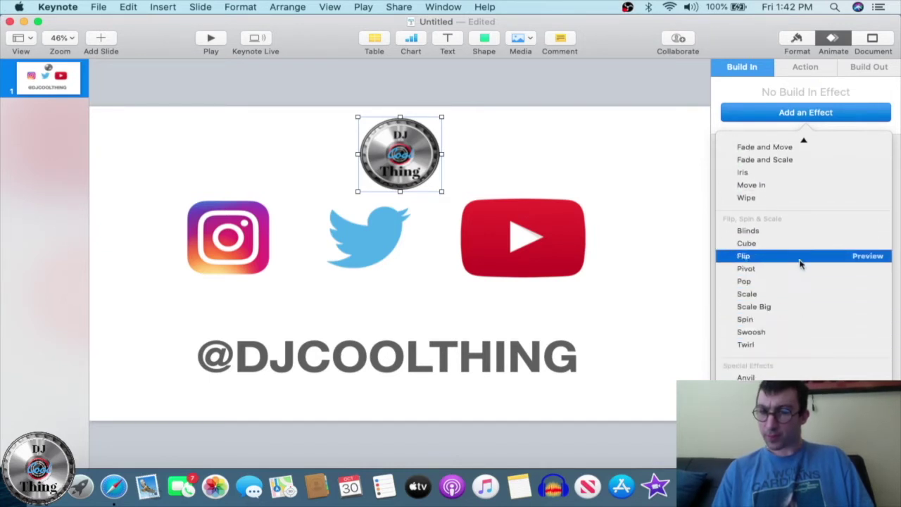
pyautogui.click(786, 321)
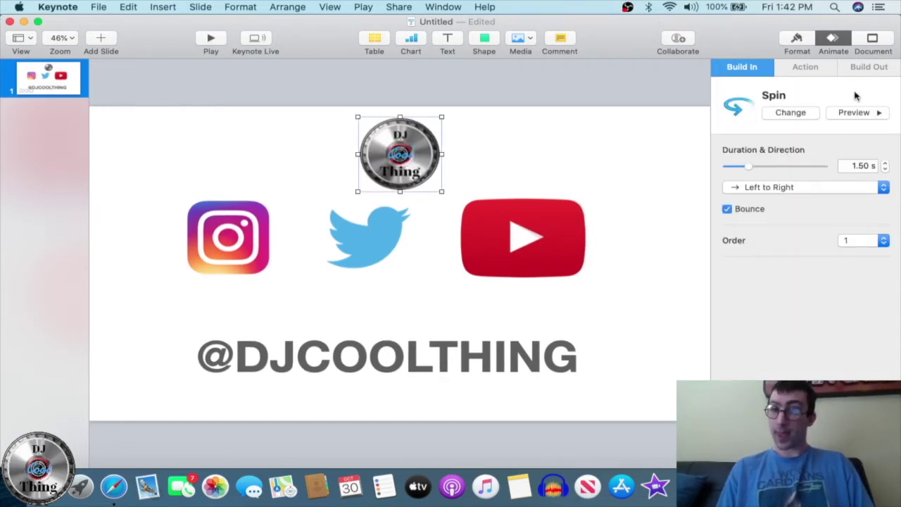
# - Open the list of build-out effects for the DJ Cool Thing logo
pyautogui.click(870, 67)
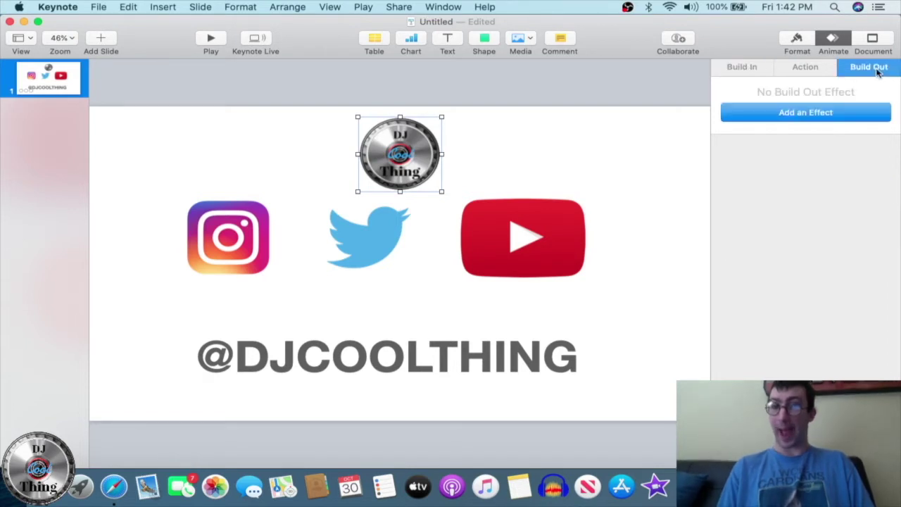
pyautogui.click(824, 112)
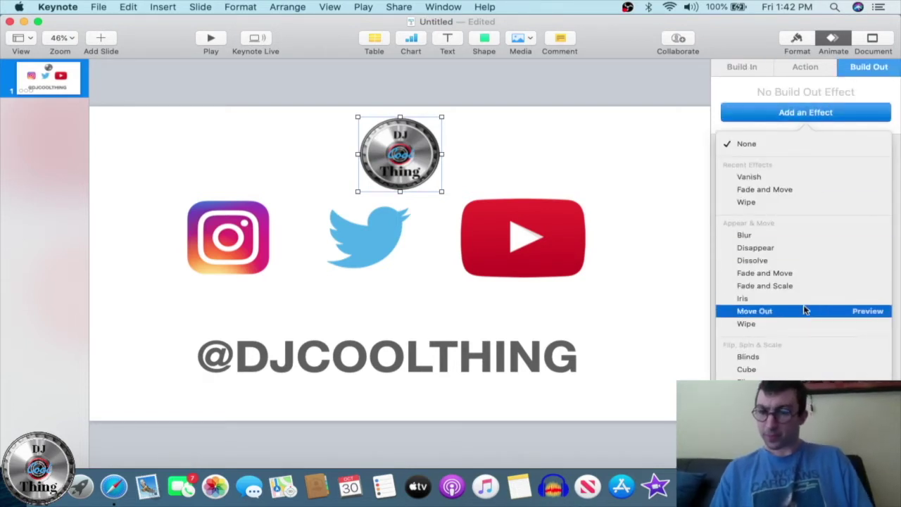
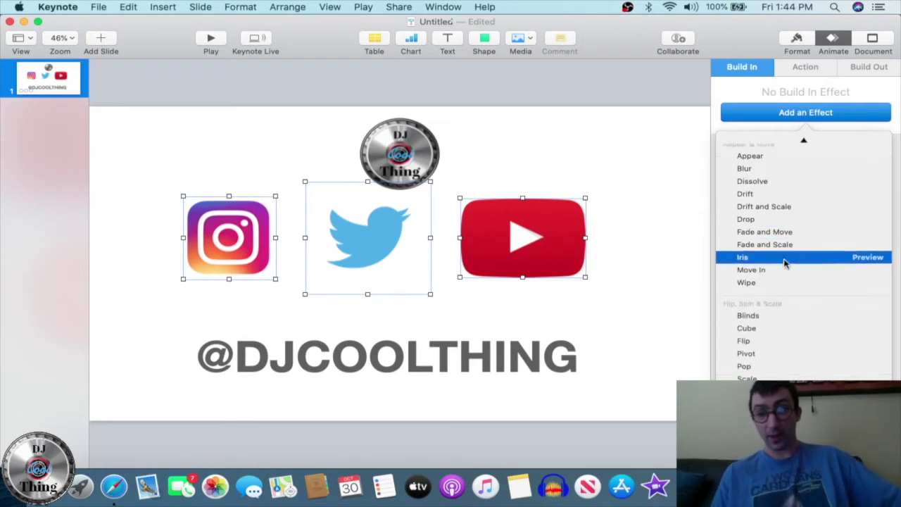
# - Add a Drop build-in effect to the selected Instagram, Twitter and YouTube logos
pyautogui.scroll(-1, 789, 363)
pyautogui.scroll(8, 789, 364)
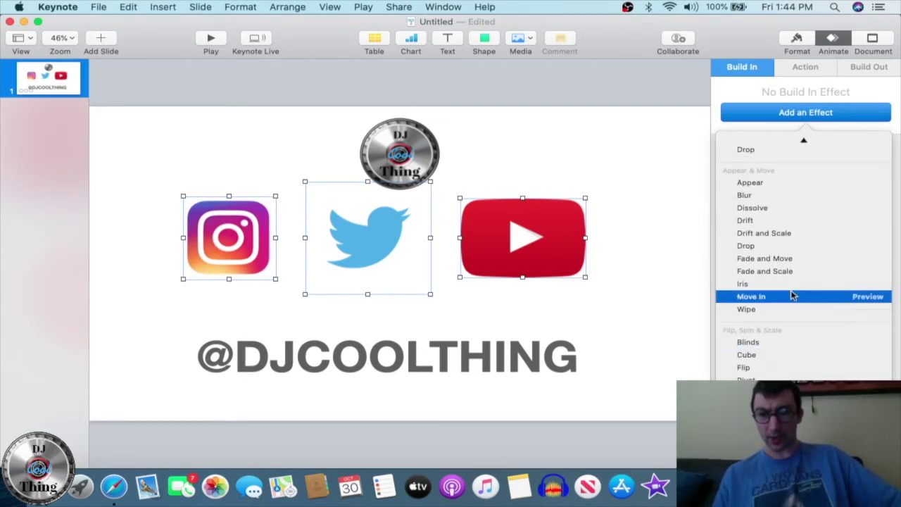
pyautogui.scroll(3, 789, 303)
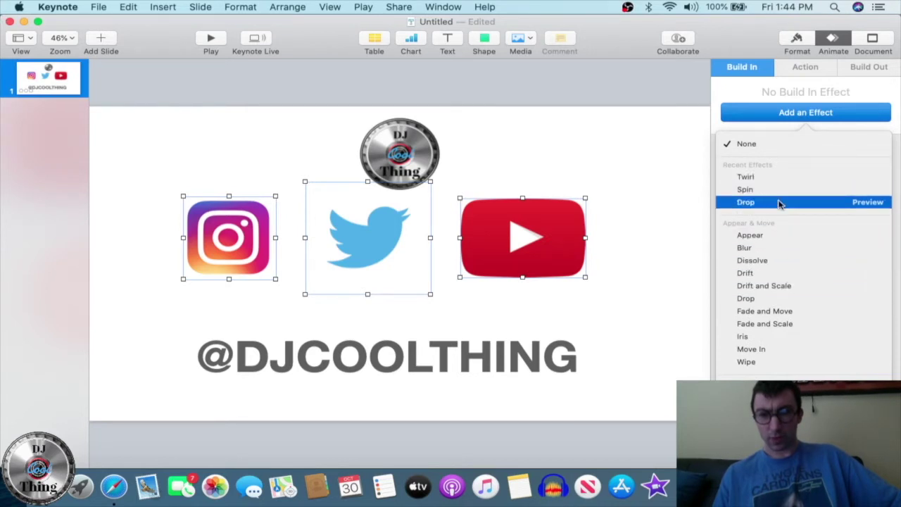
pyautogui.click(746, 202)
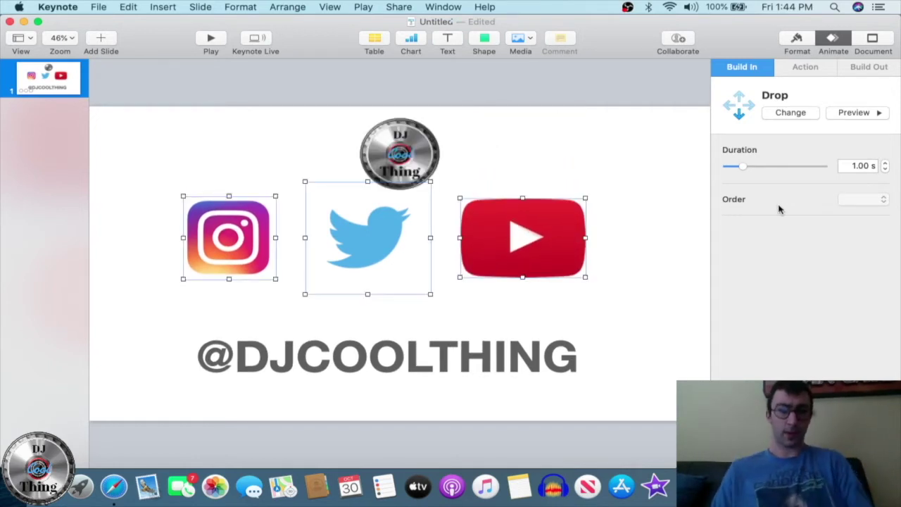
pyautogui.click(425, 392)
pyautogui.click(436, 360)
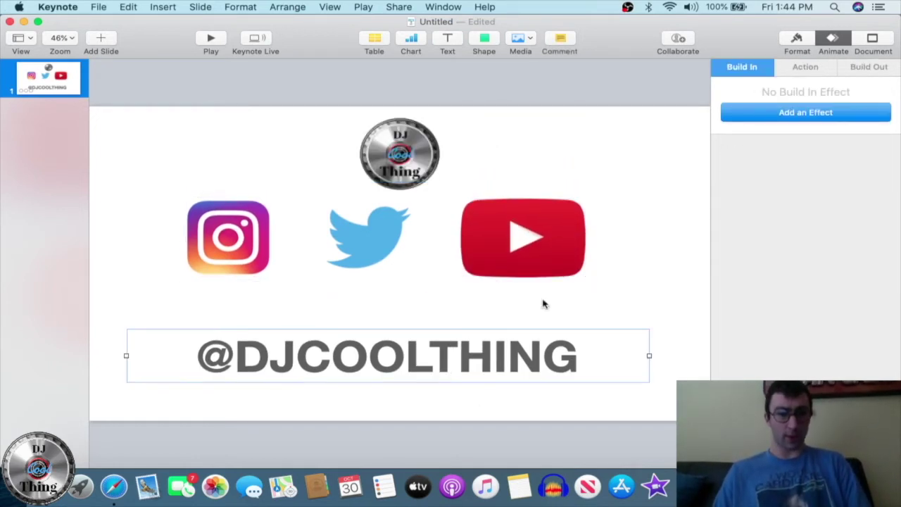
pyautogui.click(817, 117)
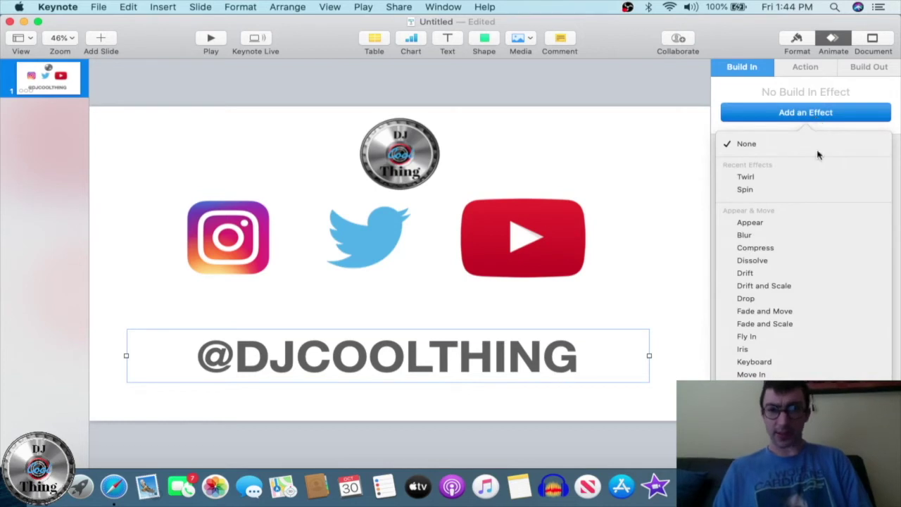
pyautogui.scroll(-5, 812, 342)
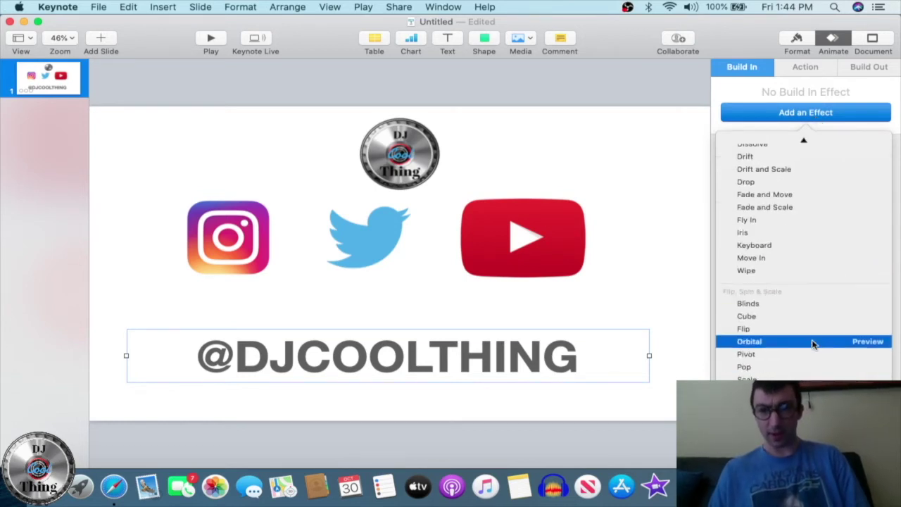
pyautogui.scroll(-8, 813, 362)
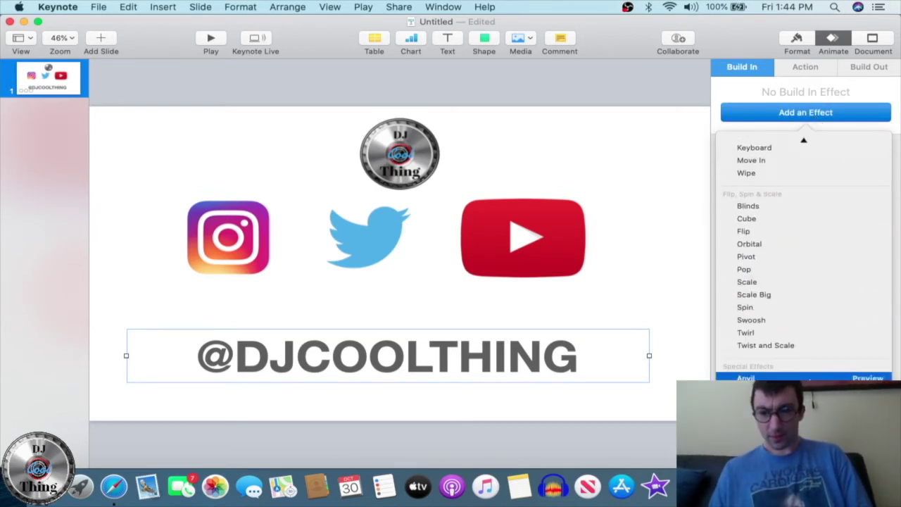
pyautogui.scroll(1, 805, 261)
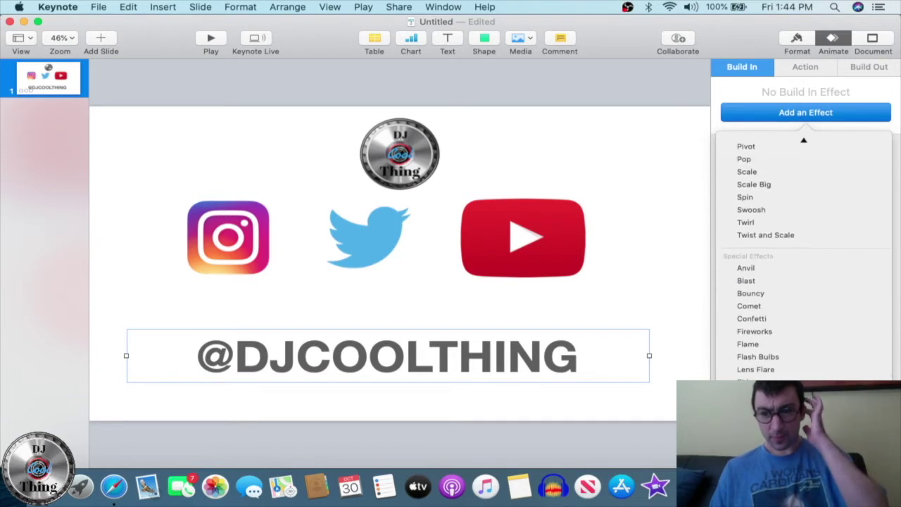
pyautogui.scroll(6, 815, 310)
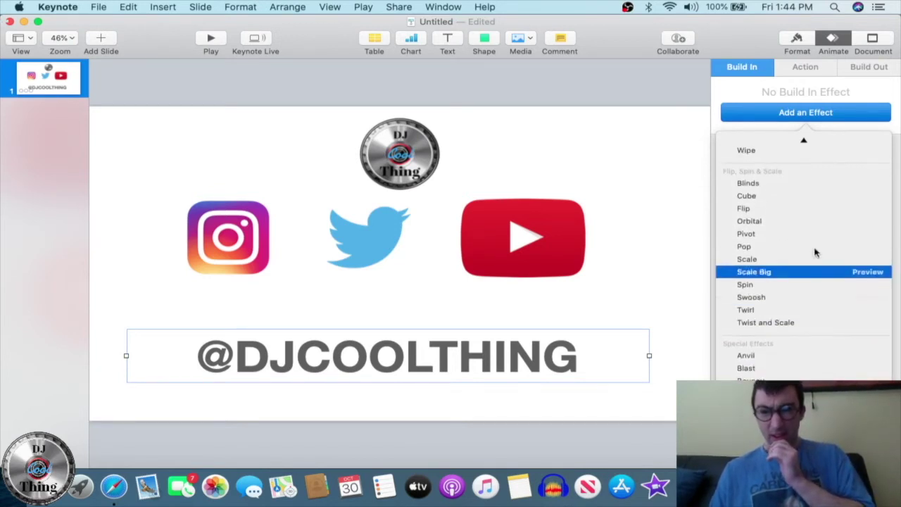
pyautogui.scroll(6, 813, 243)
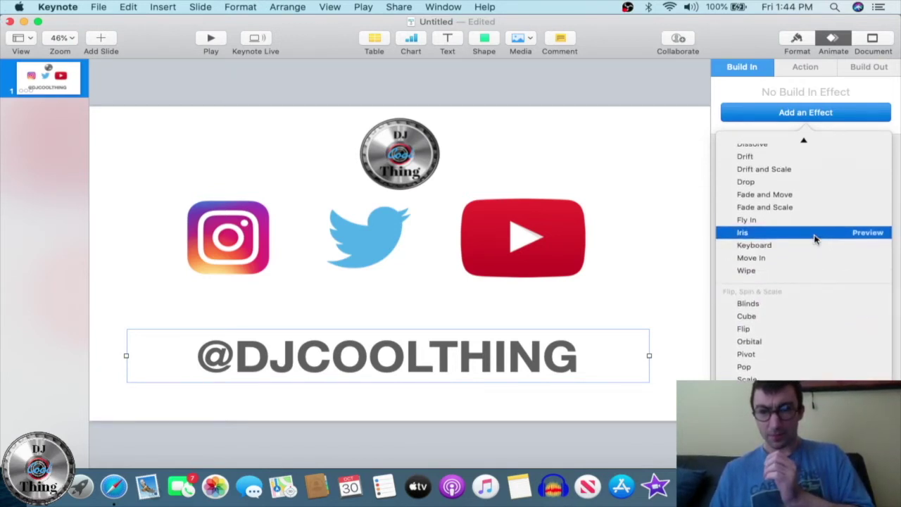
pyautogui.click(808, 246)
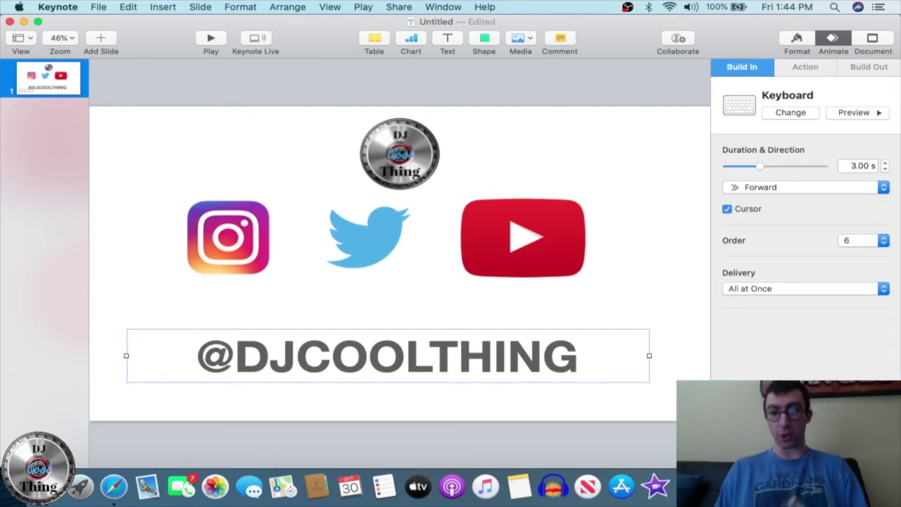
# - Open the build order and examine which slide object each listed build belongs to
pyautogui.click(806, 493)
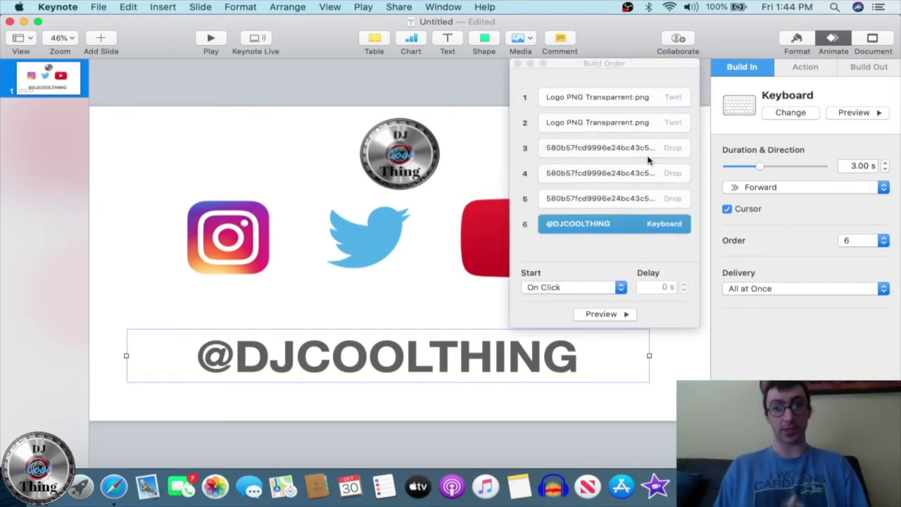
pyautogui.click(640, 84)
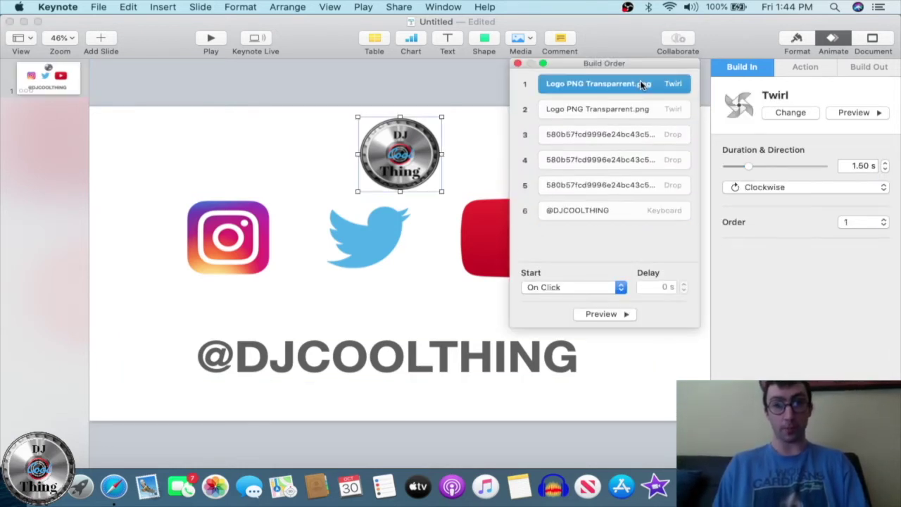
pyautogui.keyDown('super'); pyautogui.click(626, 134); pyautogui.keyUp('super')
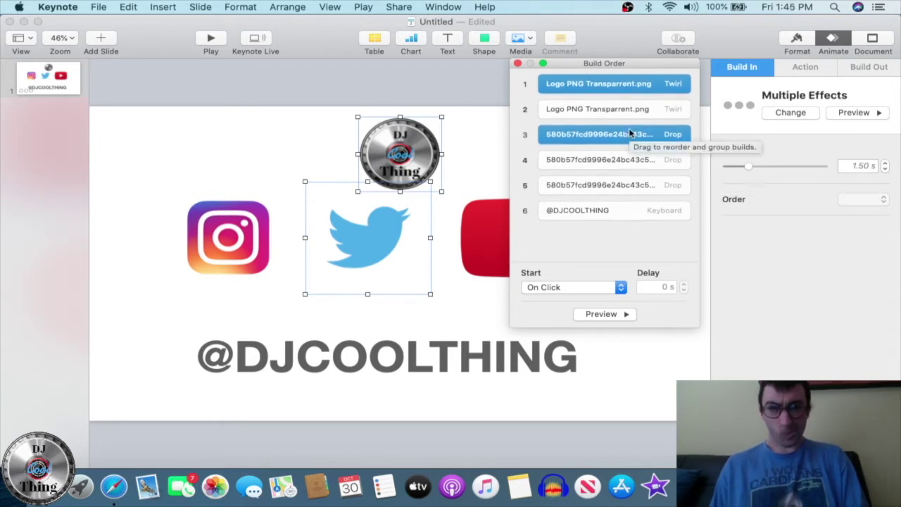
pyautogui.keyDown('super'); pyautogui.click(627, 185); pyautogui.keyUp('super')
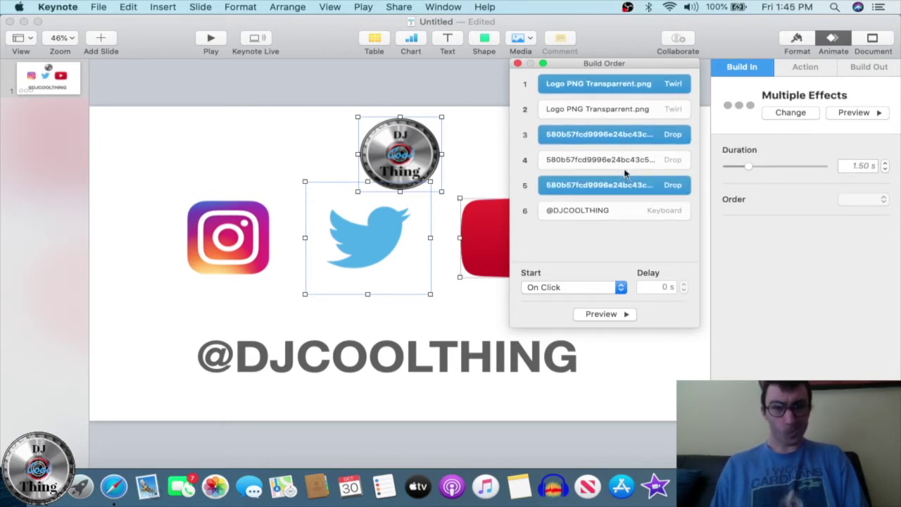
pyautogui.keyDown('super'); pyautogui.click(623, 185); pyautogui.keyUp('super')
pyautogui.keyDown('super'); pyautogui.click(618, 210); pyautogui.keyUp('super')
pyautogui.keyDown('super'); pyautogui.click(619, 212); pyautogui.keyUp('super')
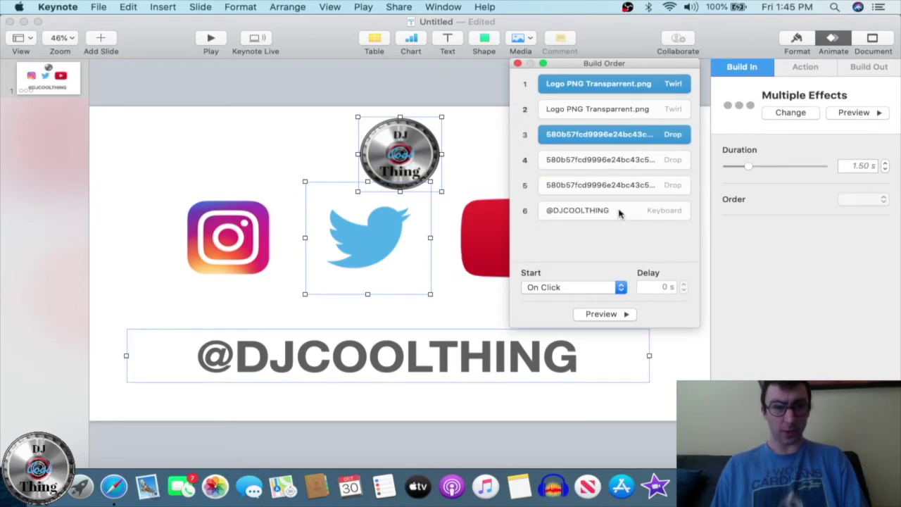
pyautogui.keyDown('super'); pyautogui.click(622, 162); pyautogui.keyUp('super')
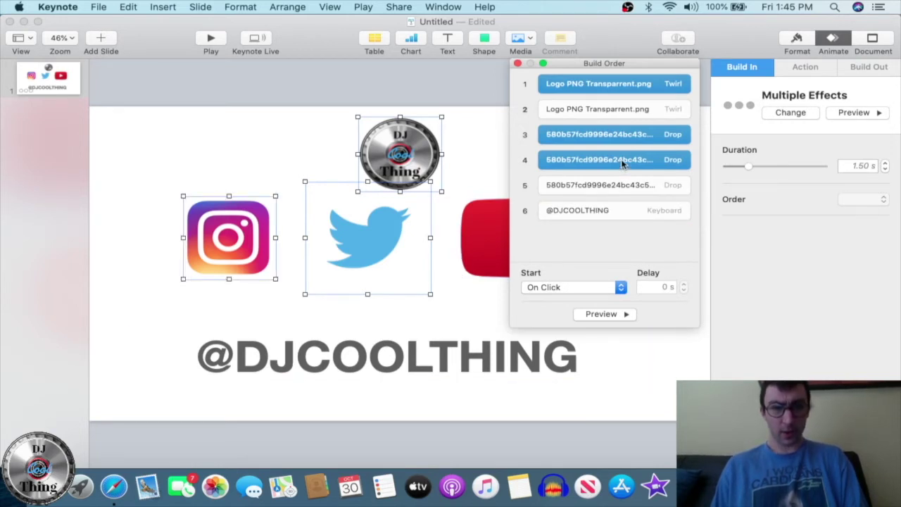
pyautogui.keyDown('super'); pyautogui.click(629, 135); pyautogui.keyUp('super')
pyautogui.keyDown('super'); pyautogui.click(619, 182); pyautogui.keyUp('super')
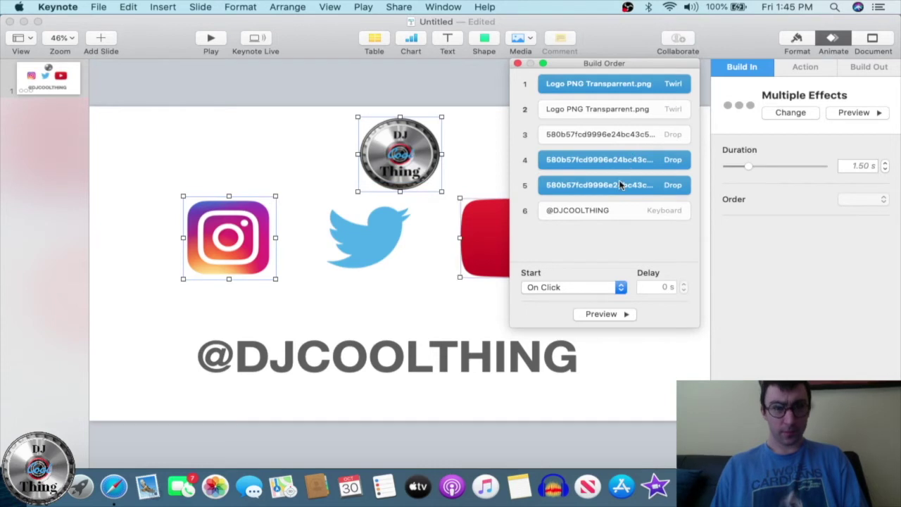
pyautogui.click(611, 209)
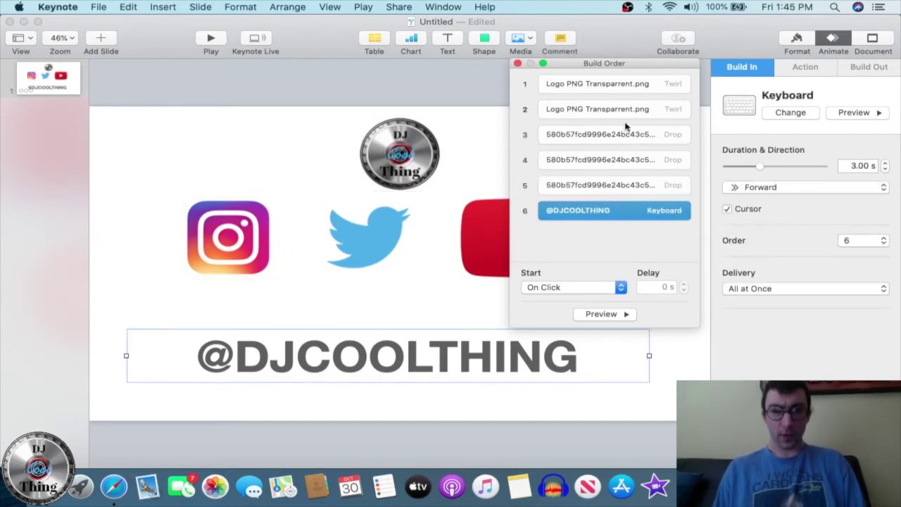
pyautogui.click(624, 134)
pyautogui.click(604, 161)
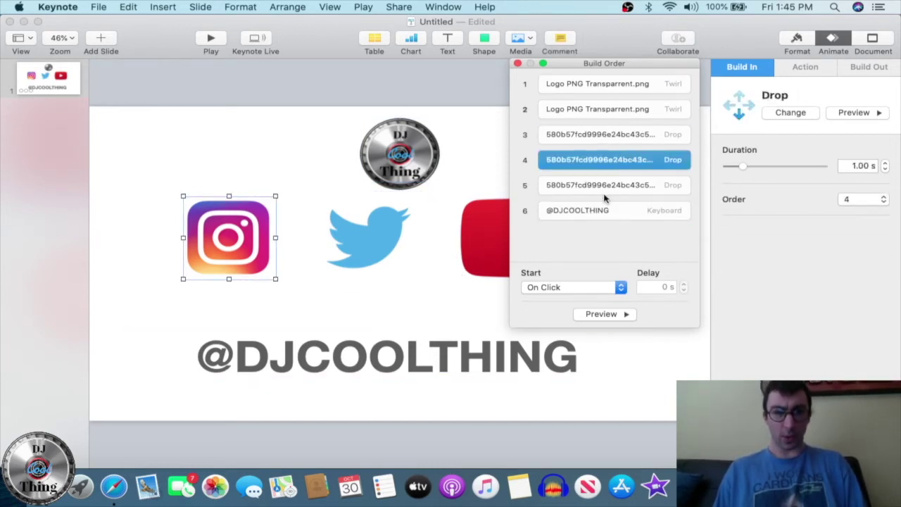
pyautogui.click(604, 192)
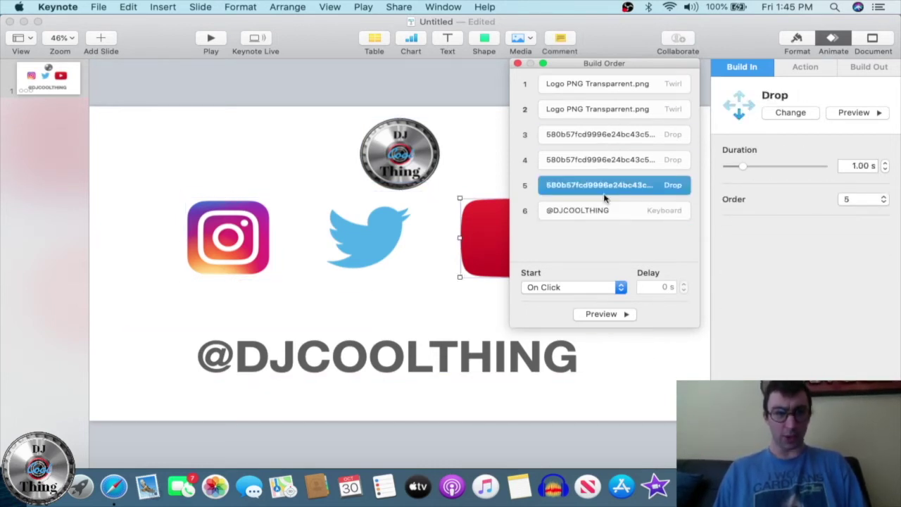
# - Move the Twitter logo's Drop build to second place in the build order and set it to start After Build 1
pyautogui.click(610, 137)
pyautogui.moveTo(610, 139); pyautogui.dragTo(616, 103)
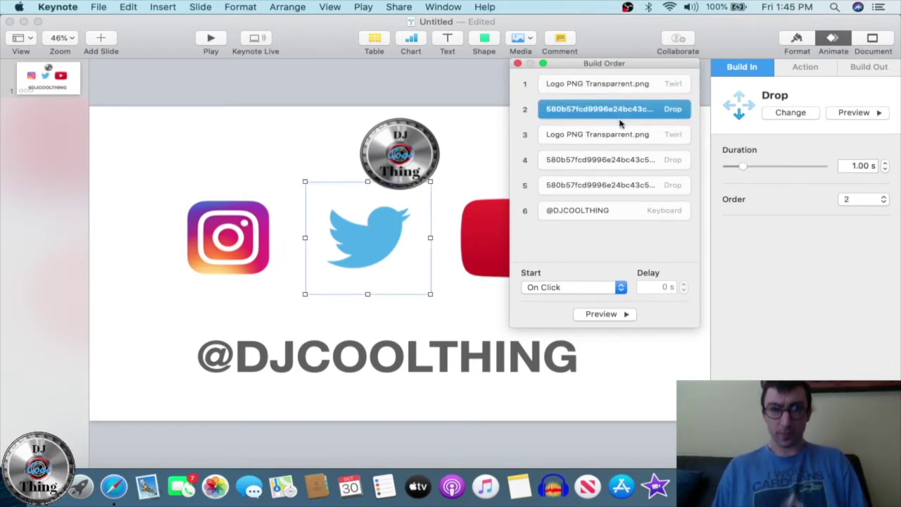
pyautogui.click(569, 290)
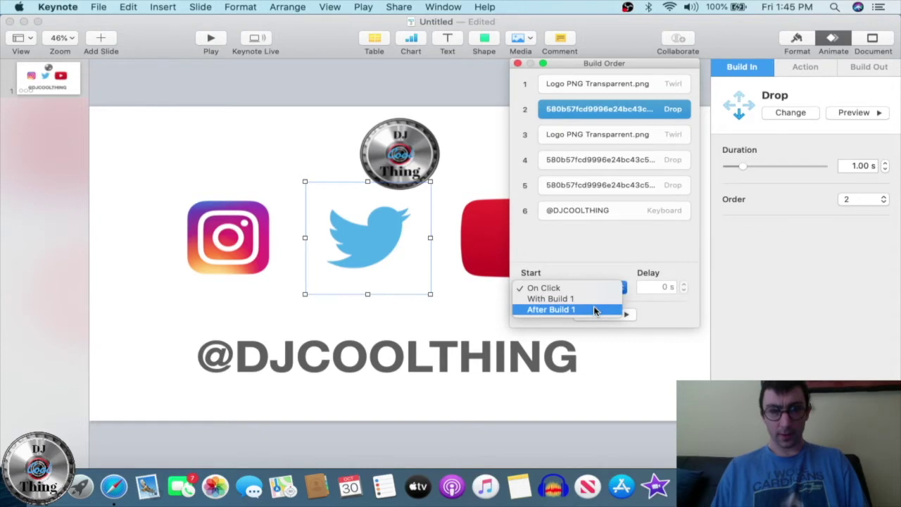
pyautogui.click(595, 310)
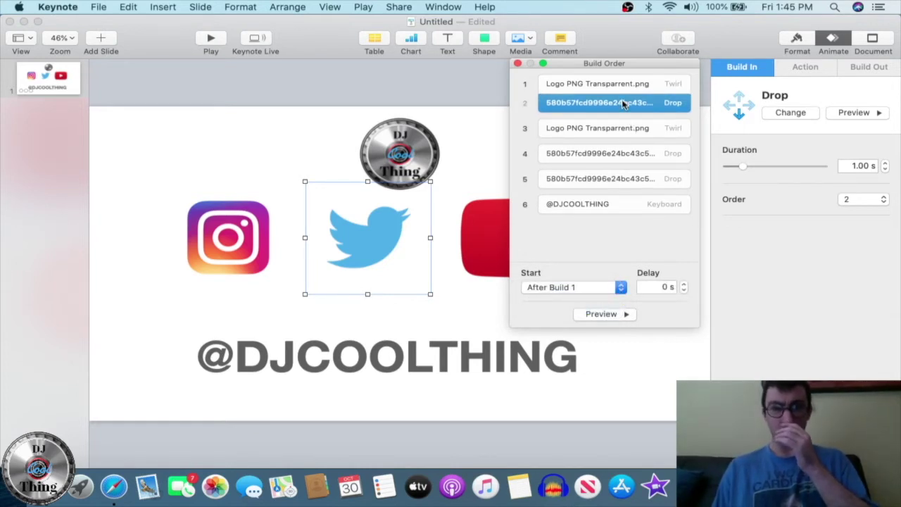
# - Move the Instagram logo's Drop build to second place, directly after the logo's first Twirl and ahead of the Twitter build
pyautogui.click(621, 154)
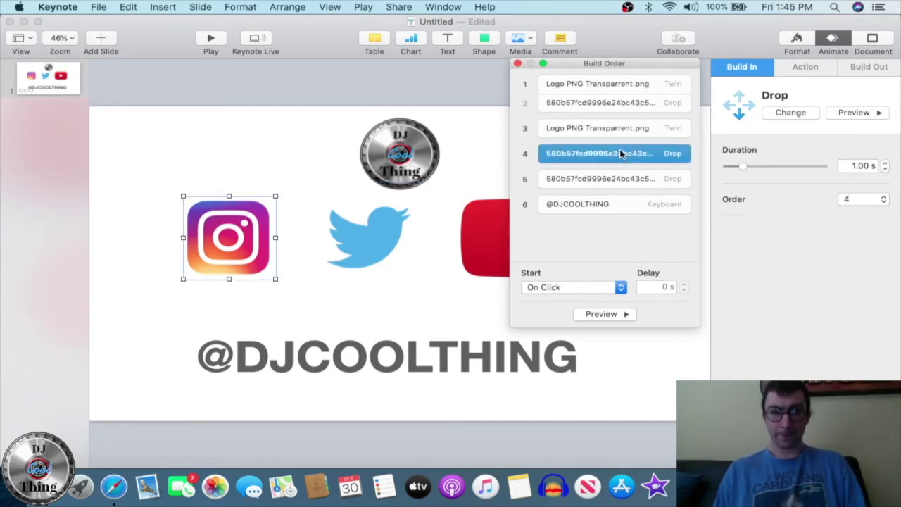
pyautogui.click(621, 104)
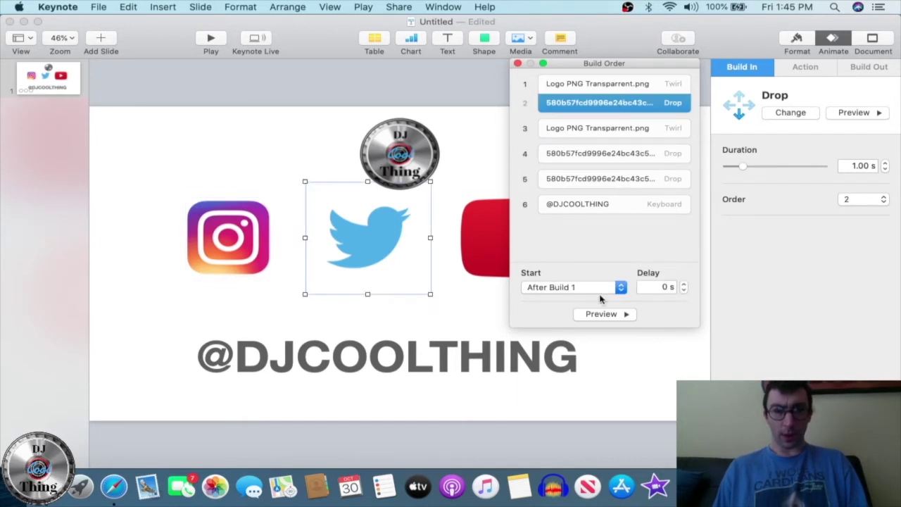
pyautogui.click(598, 289)
pyautogui.click(614, 104)
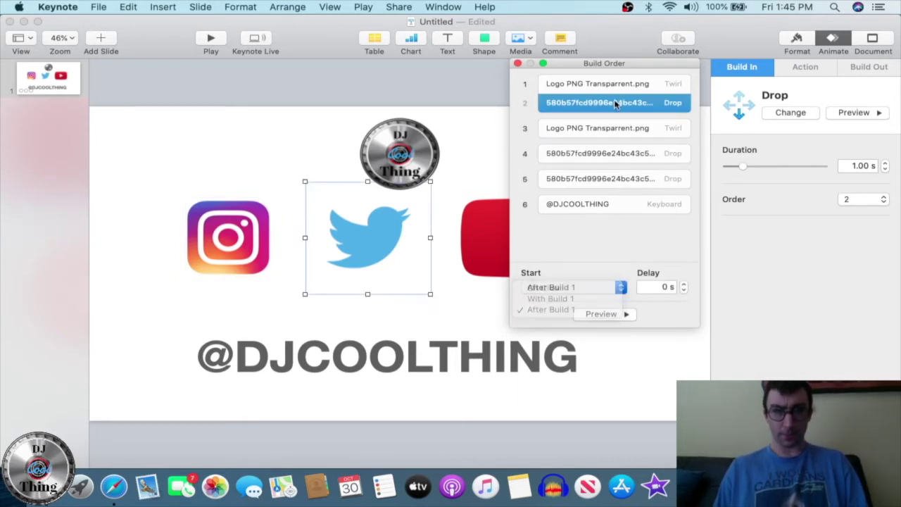
pyautogui.click(622, 155)
pyautogui.click(590, 290)
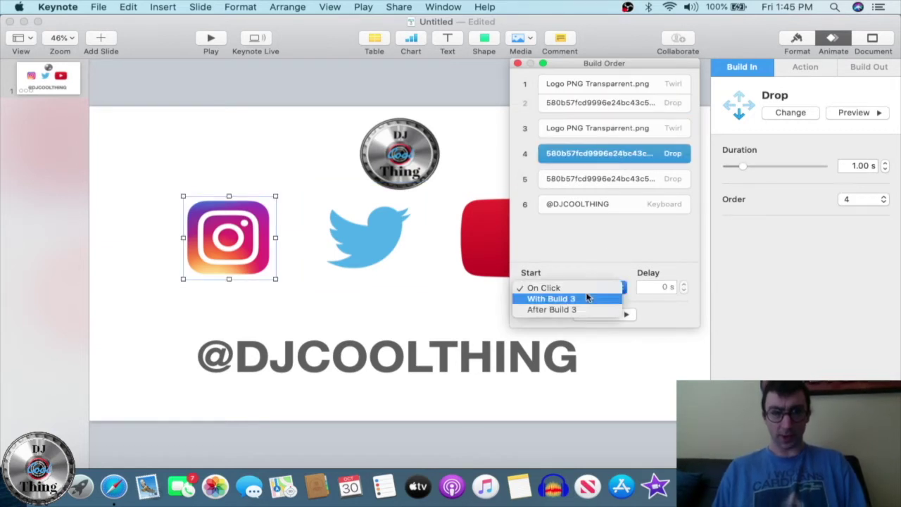
pyautogui.click(598, 164)
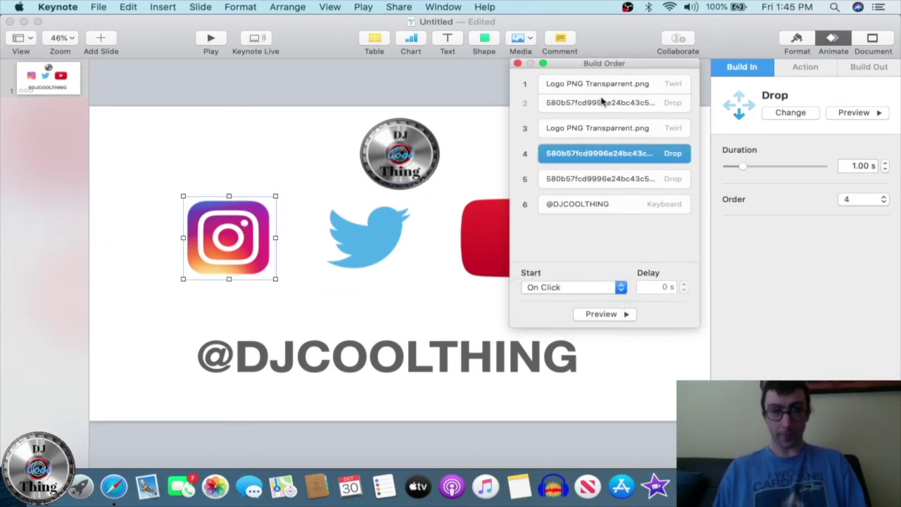
pyautogui.moveTo(595, 160); pyautogui.dragTo(597, 93)
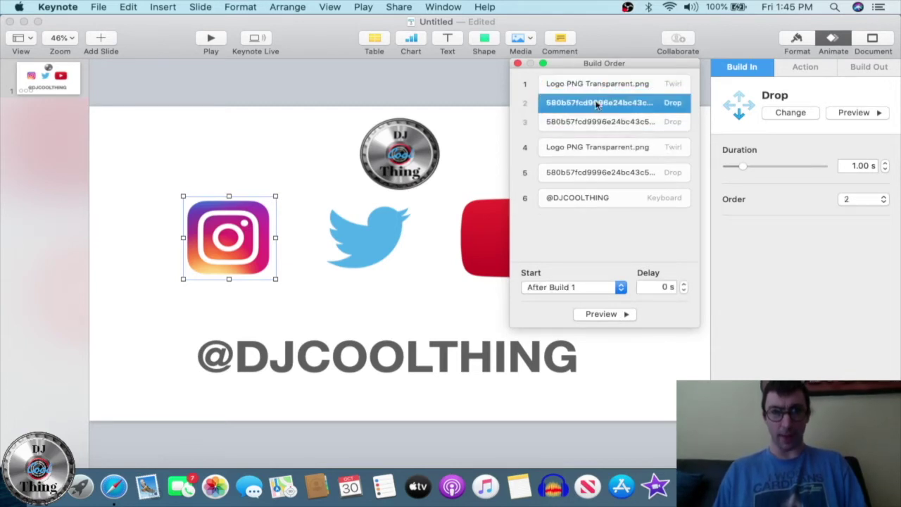
pyautogui.click(596, 150)
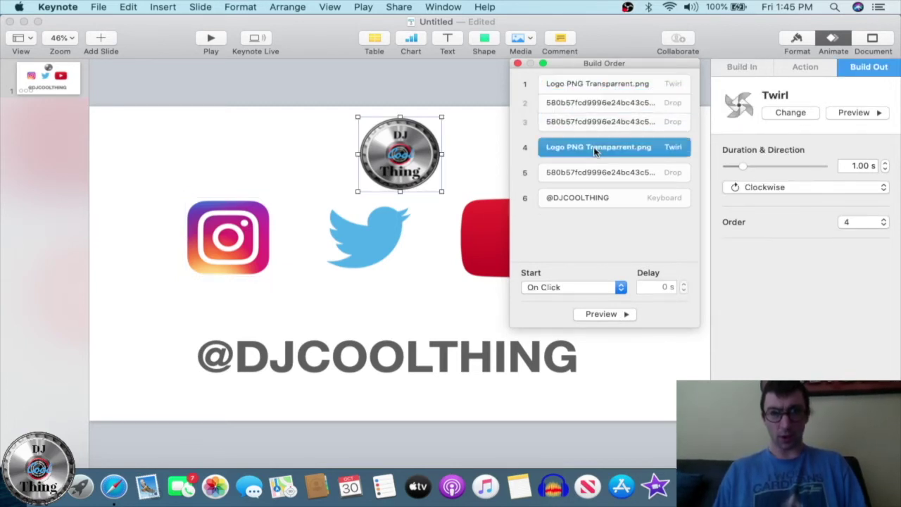
pyautogui.click(597, 169)
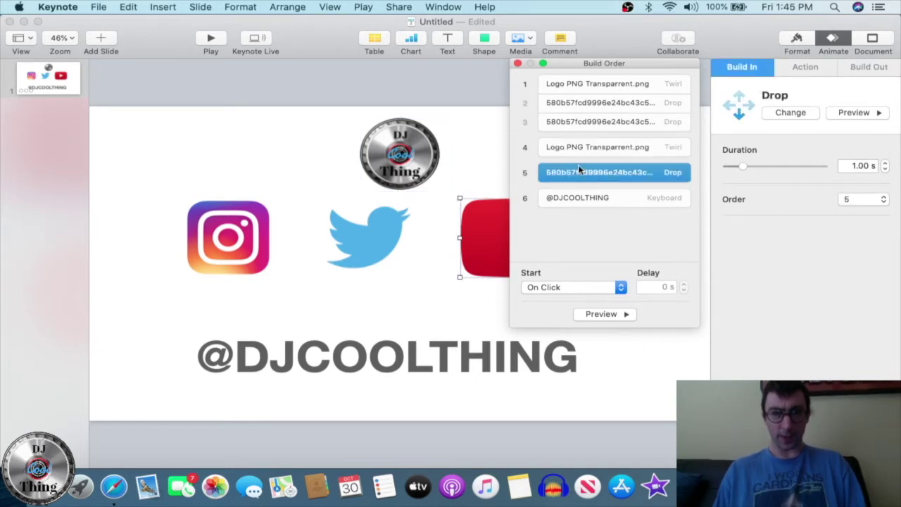
pyautogui.moveTo(588, 178); pyautogui.dragTo(598, 132)
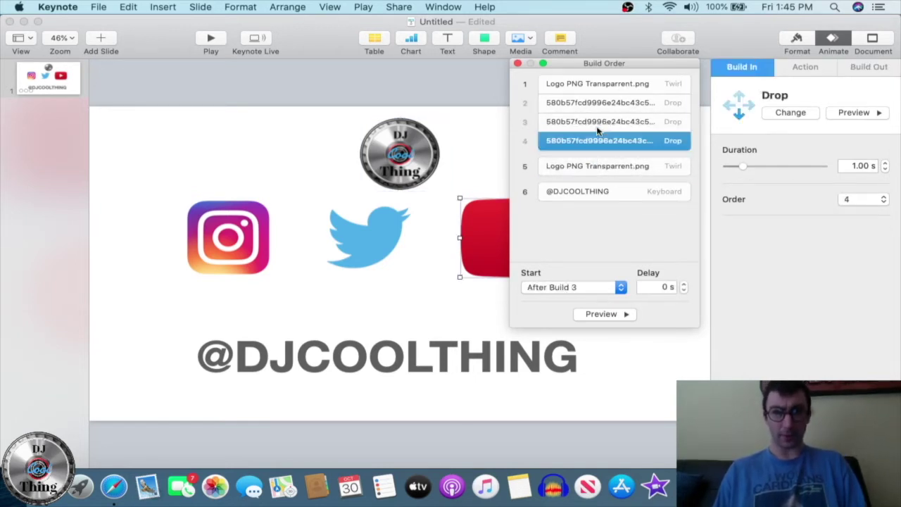
pyautogui.click(599, 191)
pyautogui.moveTo(600, 192); pyautogui.dragTo(609, 159)
# - Set the DJ Cool Thing logo's Twirl build-out to start After Build 5
pyautogui.click(609, 187)
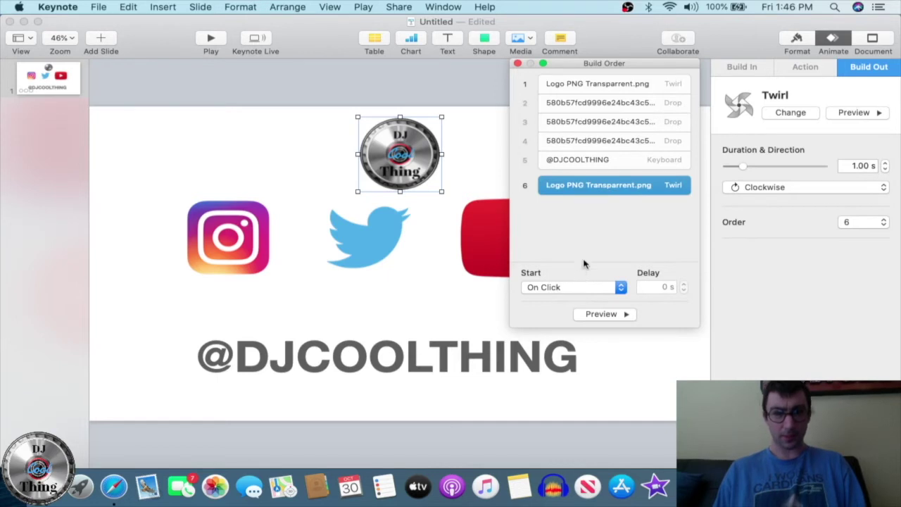
pyautogui.click(579, 286)
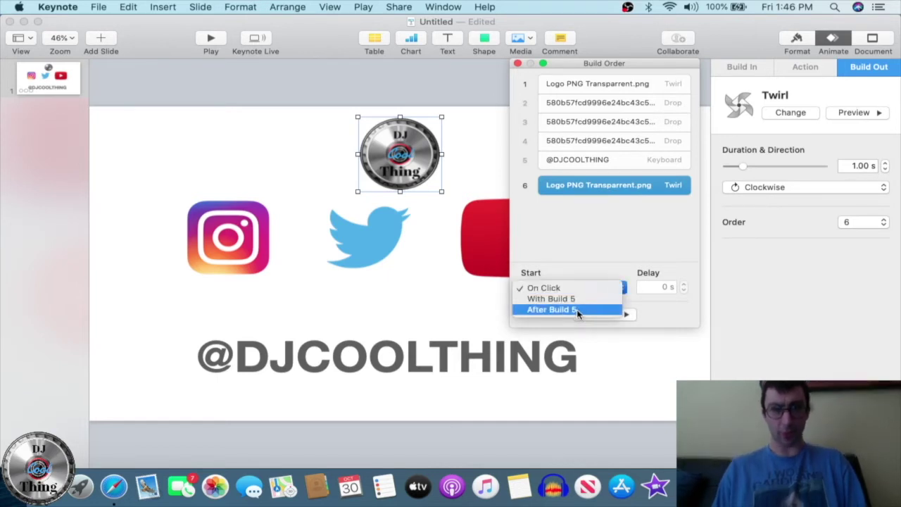
pyautogui.click(577, 308)
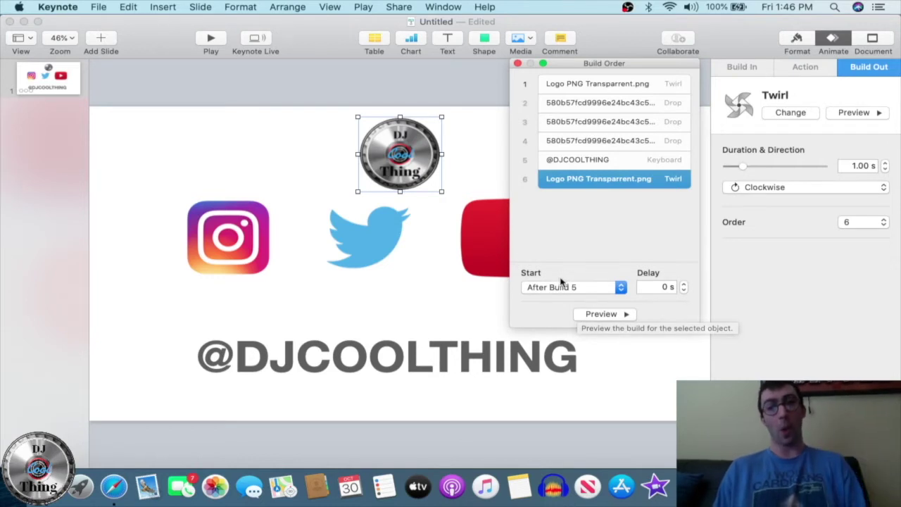
pyautogui.click(567, 287)
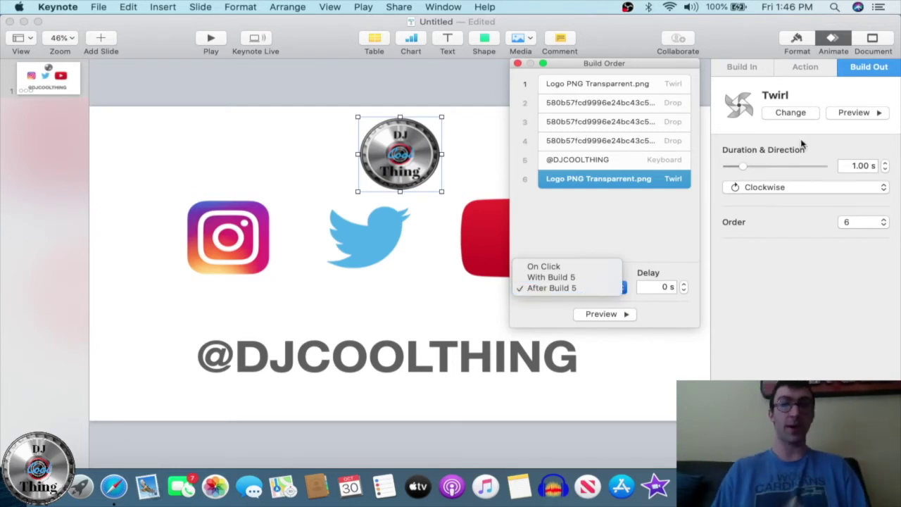
pyautogui.click(611, 229)
pyautogui.click(624, 224)
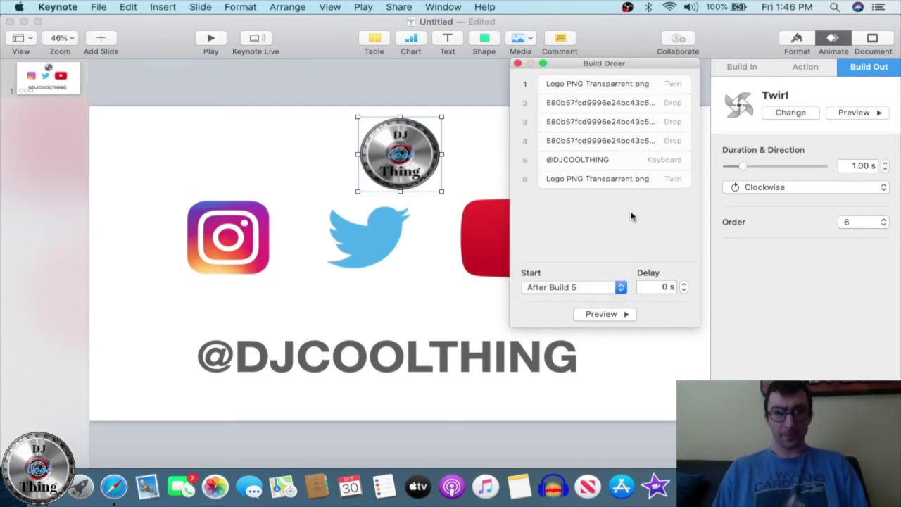
# - Add a Move Out build-out effect to the Instagram, Twitter and YouTube logos together
pyautogui.click(240, 253)
pyautogui.click(231, 240)
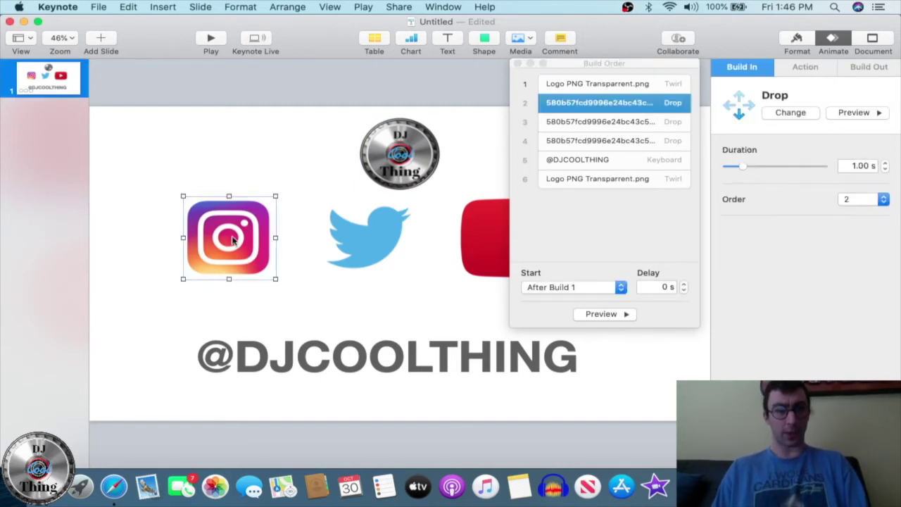
pyautogui.keyDown('shift'); pyautogui.click(380, 243); pyautogui.keyUp('shift')
pyautogui.keyDown('shift'); pyautogui.click(476, 247); pyautogui.keyUp('shift')
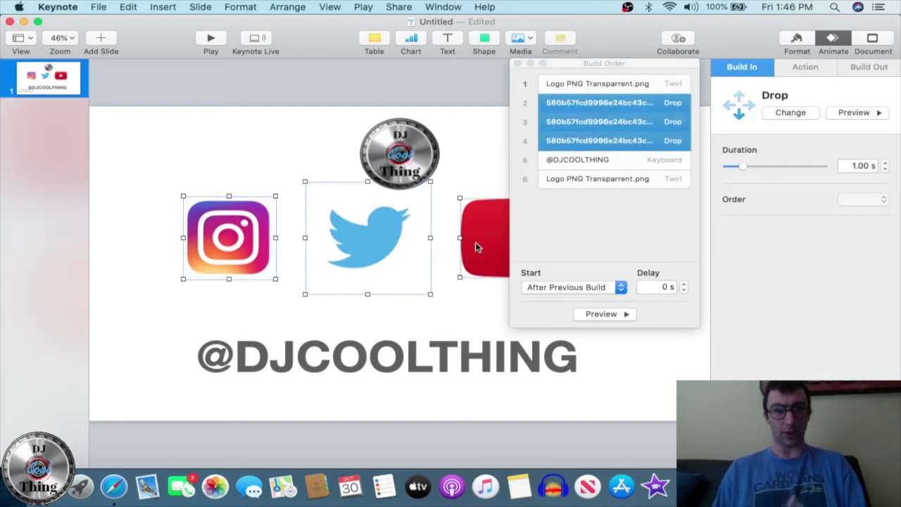
pyautogui.click(868, 69)
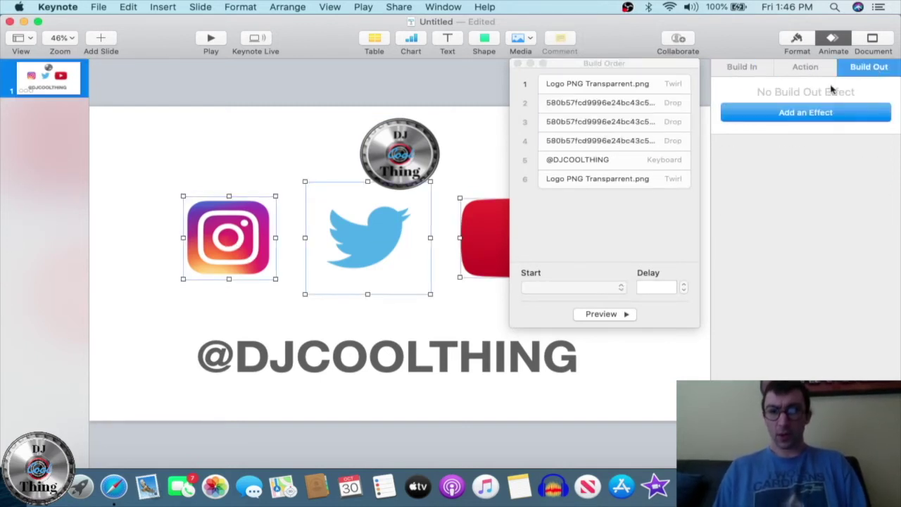
pyautogui.click(801, 113)
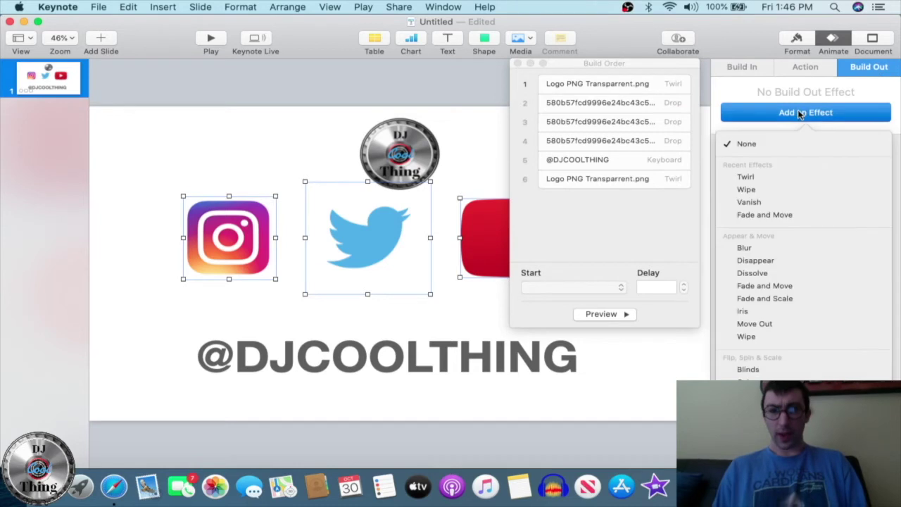
pyautogui.click(795, 326)
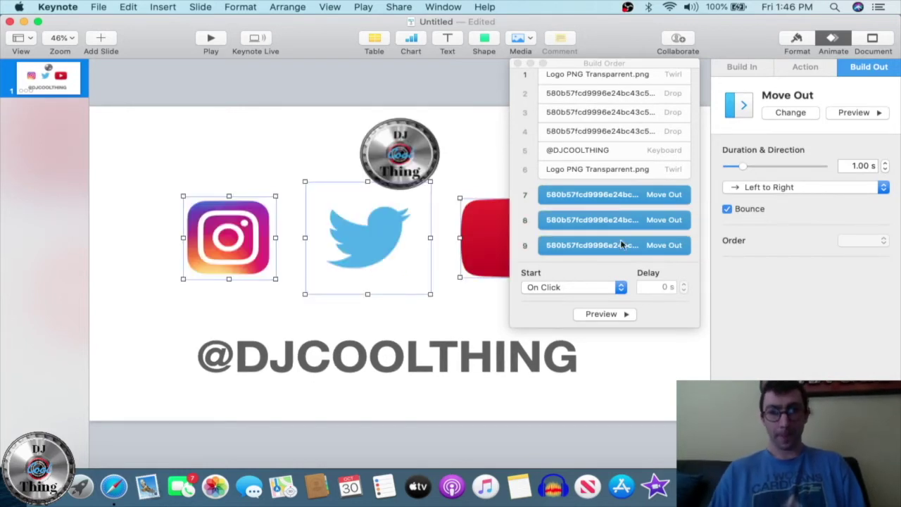
# - Identify the logos' Move Out builds and place Instagram's seventh in the build order, starting after the DJ logo's Twirl build-out
pyautogui.scroll(1, 632, 211)
pyautogui.click(631, 207)
pyautogui.click(628, 206)
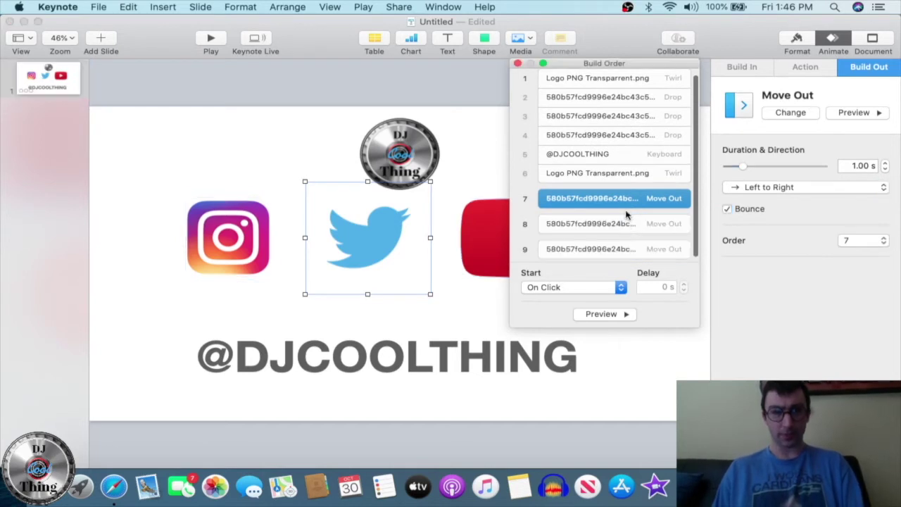
pyautogui.click(621, 249)
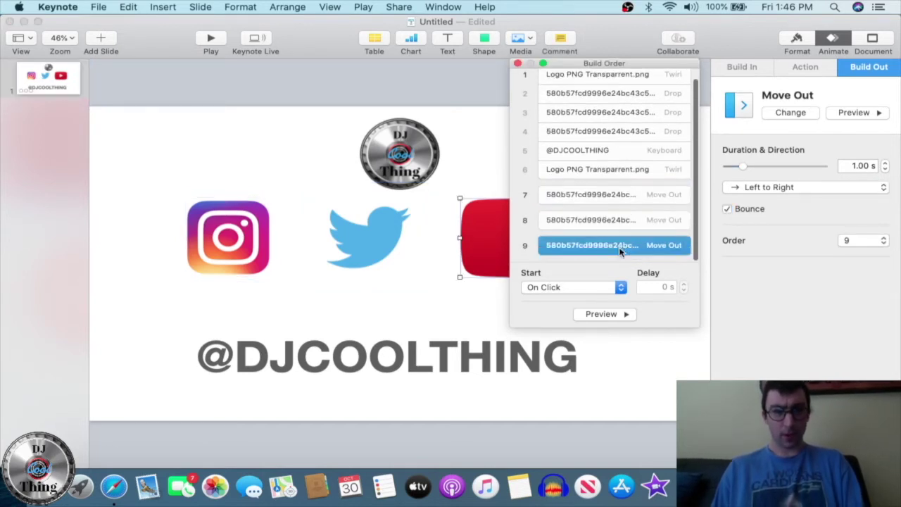
pyautogui.click(619, 196)
pyautogui.click(616, 219)
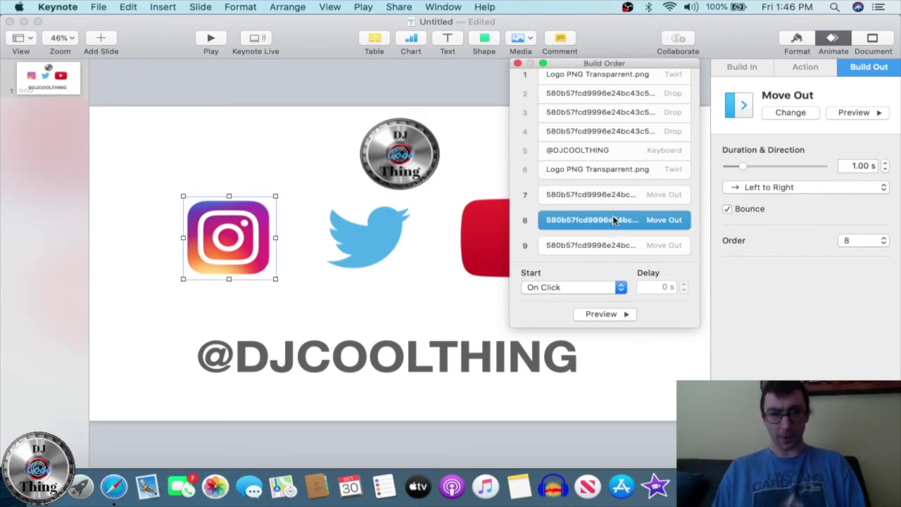
pyautogui.moveTo(616, 220); pyautogui.dragTo(625, 178)
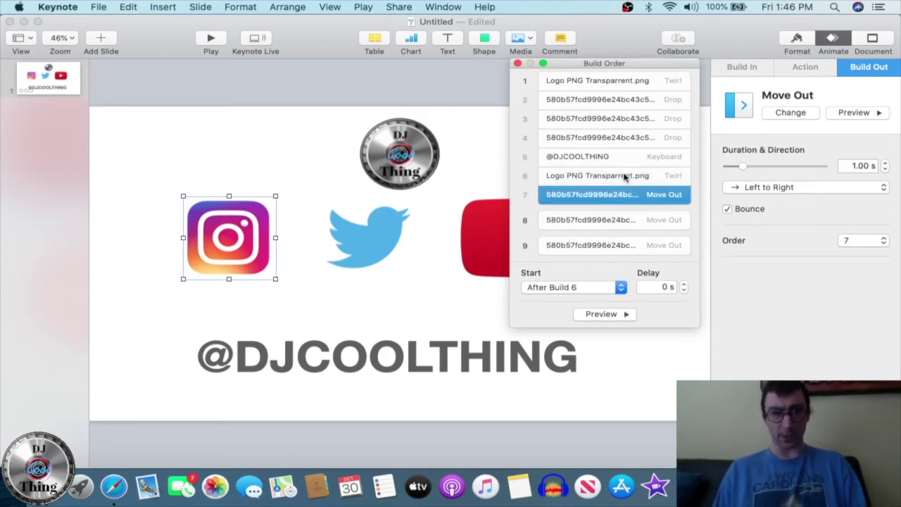
# - Chain the Twitter and YouTube logos' Move Out builds after Instagram's as builds 8 and 9, each starting after the previous build
pyautogui.click(614, 220)
pyautogui.moveTo(610, 226); pyautogui.dragTo(617, 210)
pyautogui.moveTo(610, 250); pyautogui.dragTo(613, 224)
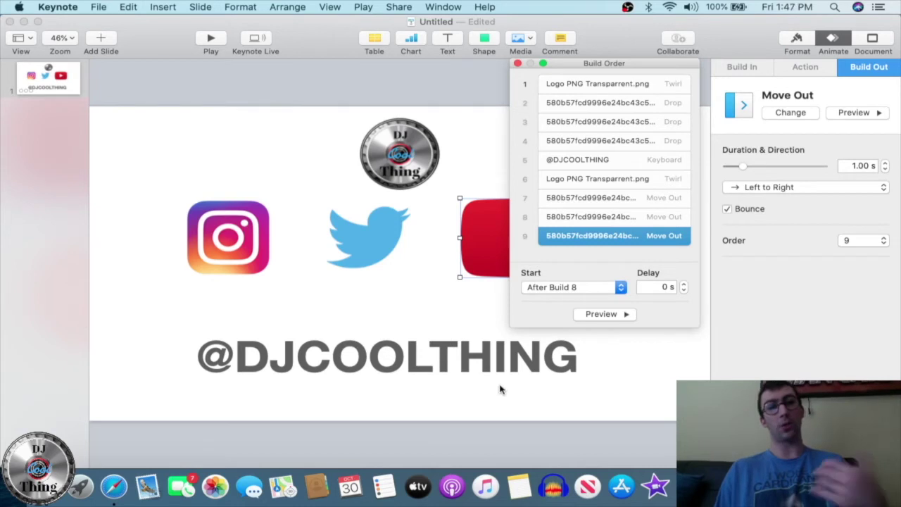
pyautogui.click(414, 349)
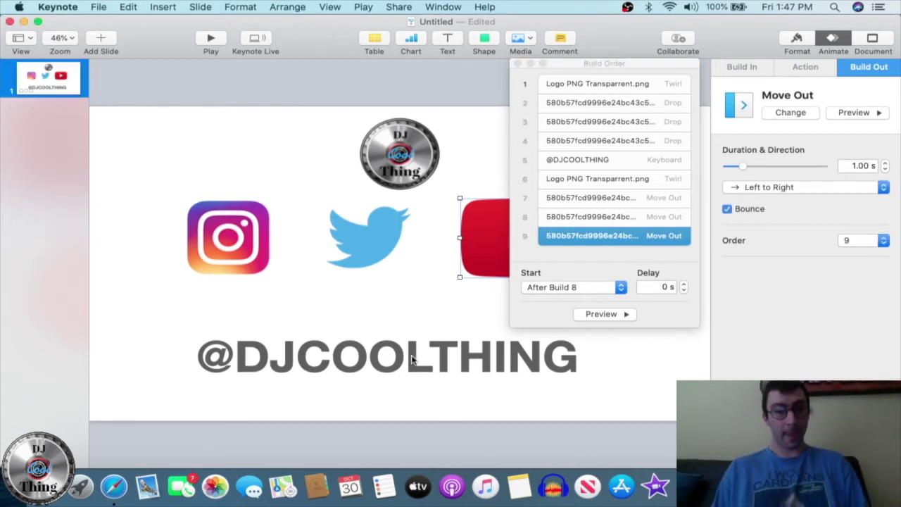
pyautogui.click(887, 72)
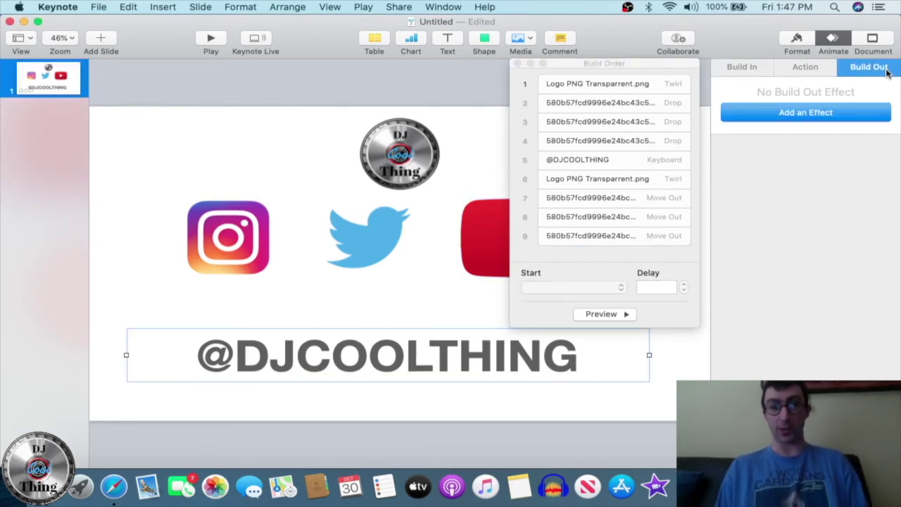
pyautogui.click(808, 117)
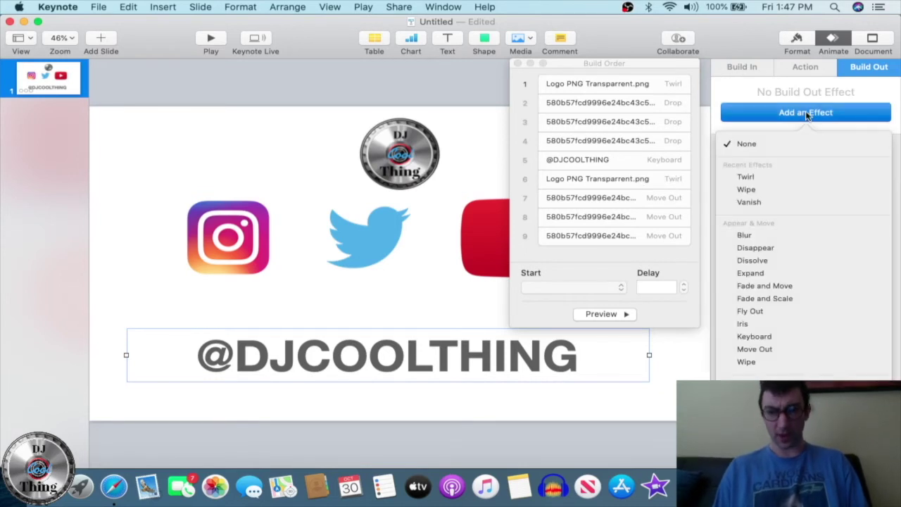
pyautogui.click(790, 275)
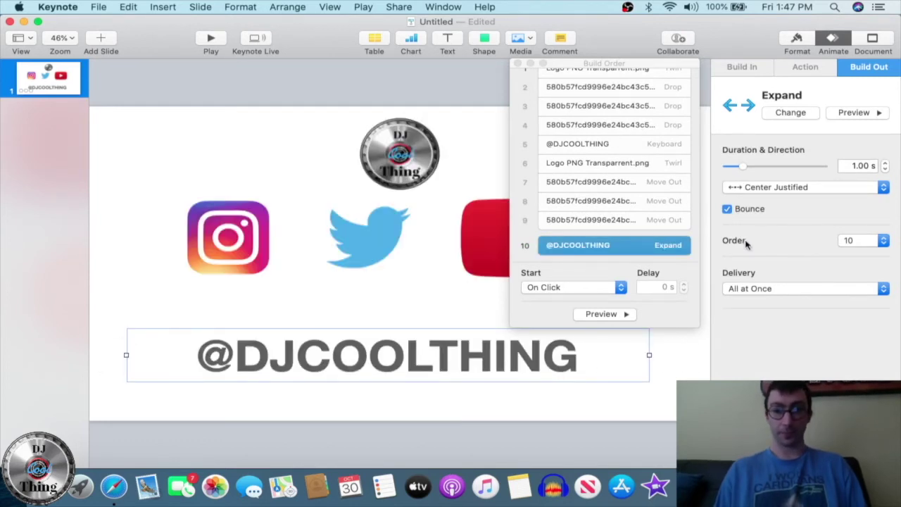
pyautogui.moveTo(622, 252); pyautogui.dragTo(627, 231)
pyautogui.scroll(-2, 624, 209)
pyautogui.scroll(3, 624, 211)
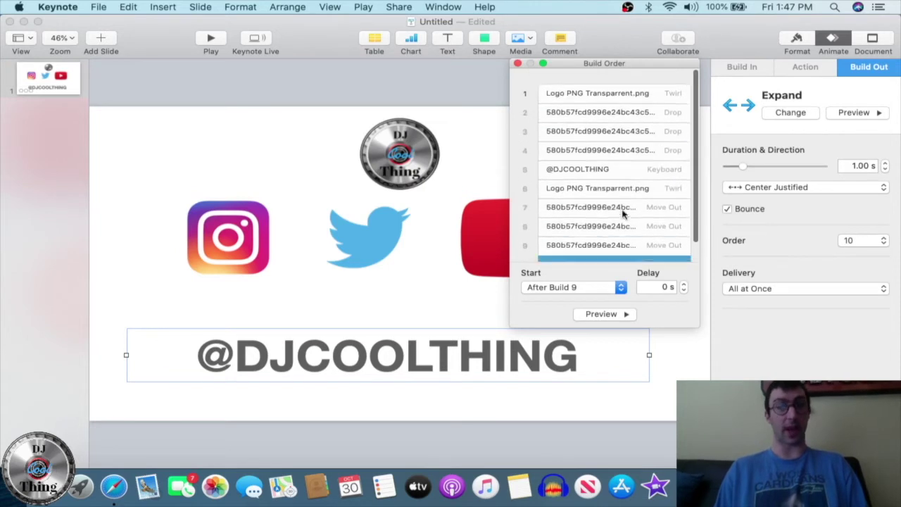
# - Preview the full build sequence with the build order window moved off the slide, and close that window
pyautogui.click(606, 317)
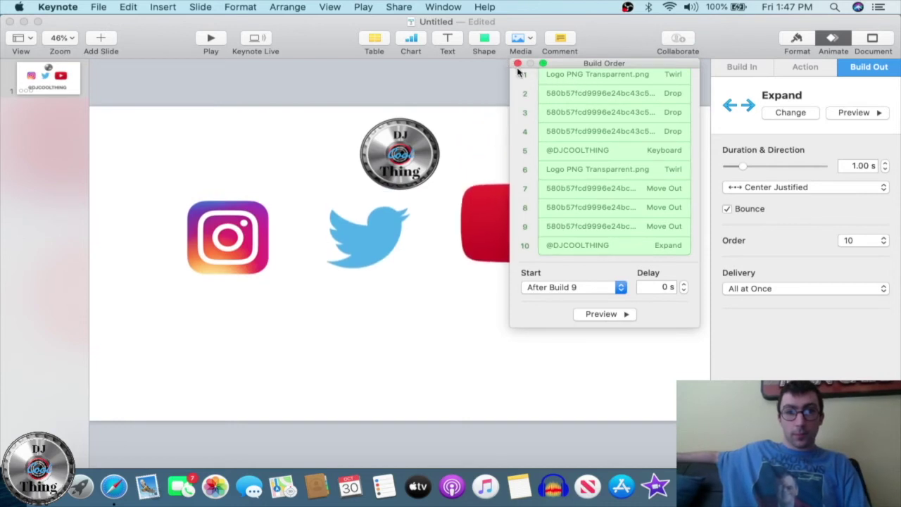
pyautogui.moveTo(601, 63); pyautogui.dragTo(652, 76)
pyautogui.moveTo(775, 222); pyautogui.dragTo(791, 204)
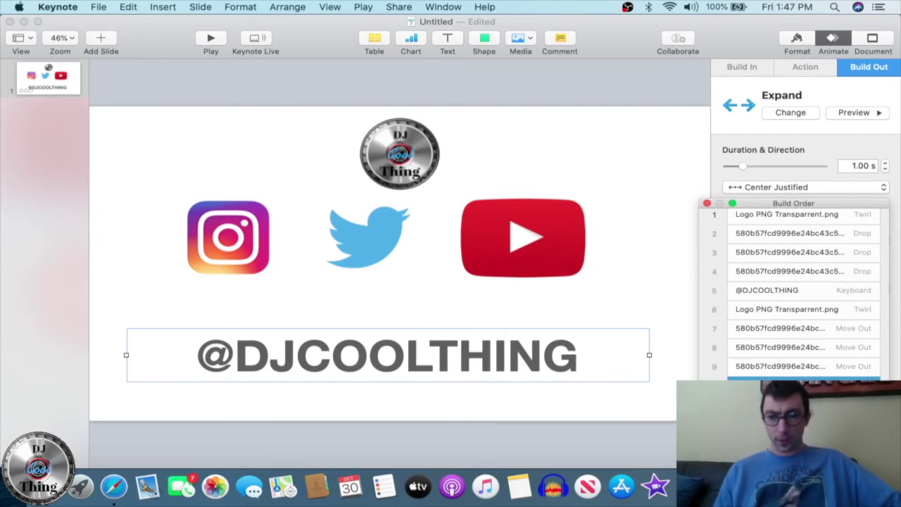
pyautogui.press('super+a')
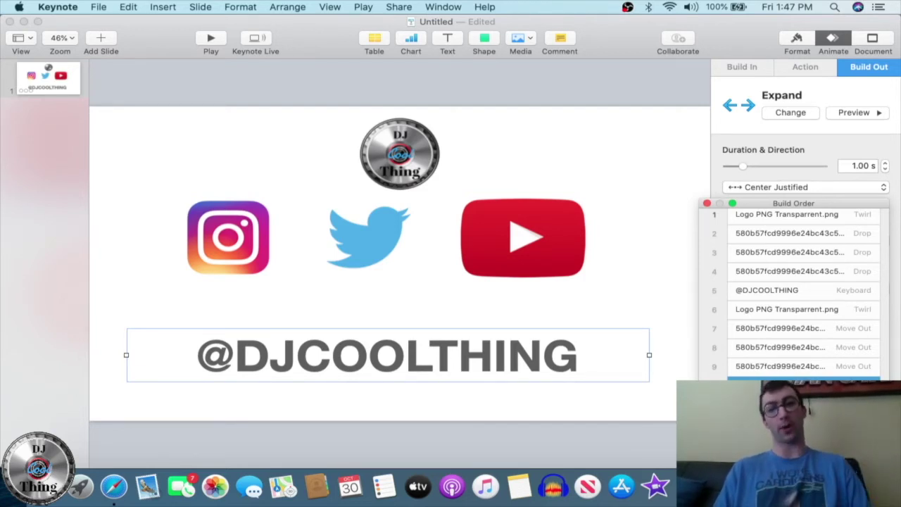
pyautogui.scroll(2, 812, 314)
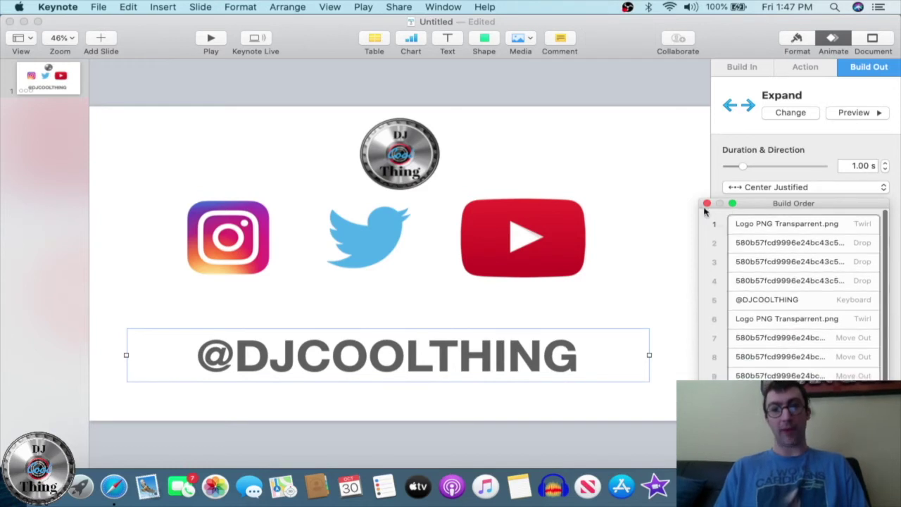
pyautogui.click(707, 204)
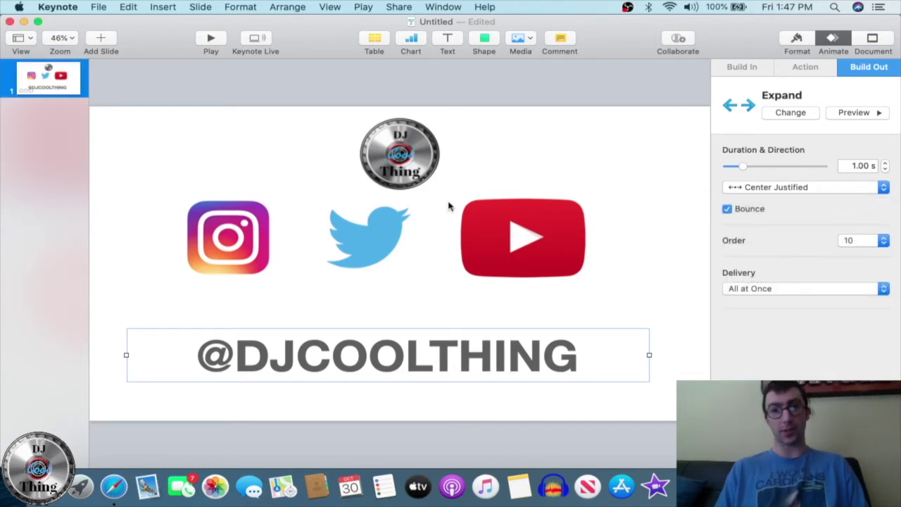
# - Move the DJ Cool Thing logo slightly lower on the slide, keeping it horizontally centred
pyautogui.click(160, 163)
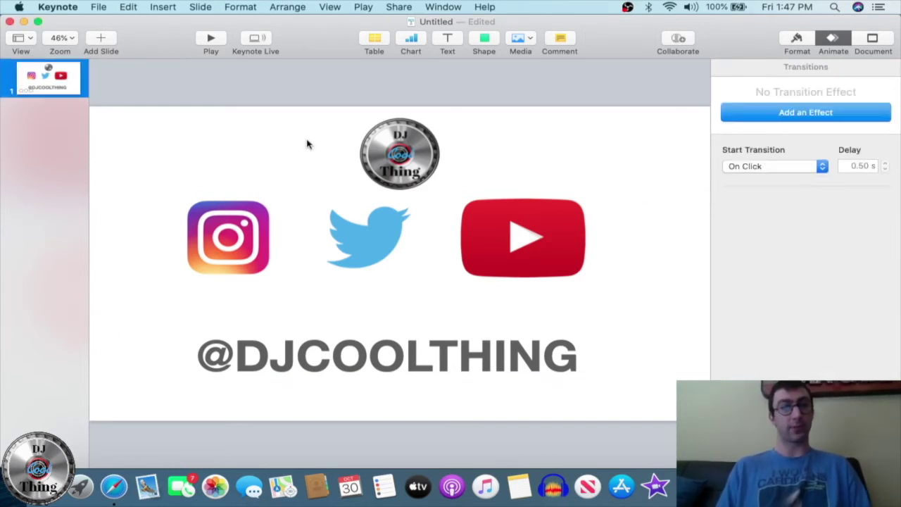
pyautogui.click(58, 7)
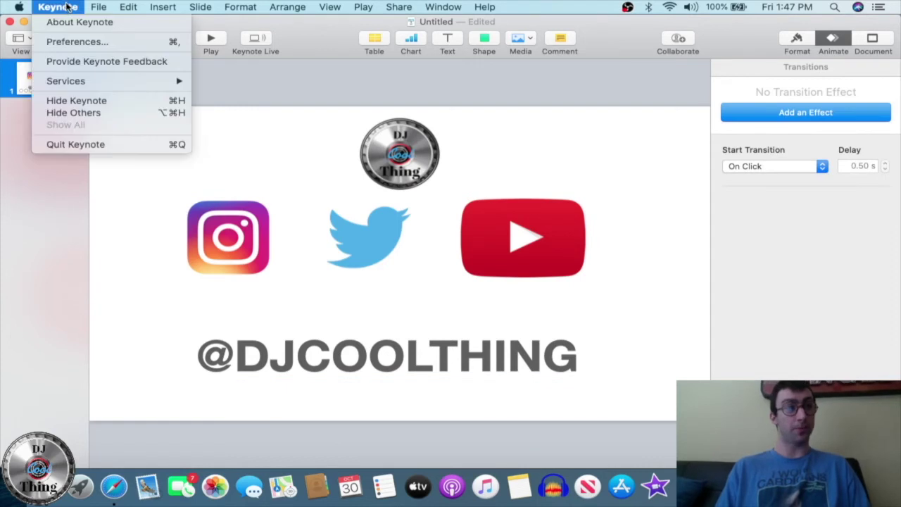
pyautogui.click(416, 172)
pyautogui.moveTo(415, 167); pyautogui.dragTo(413, 176)
pyautogui.click(565, 174)
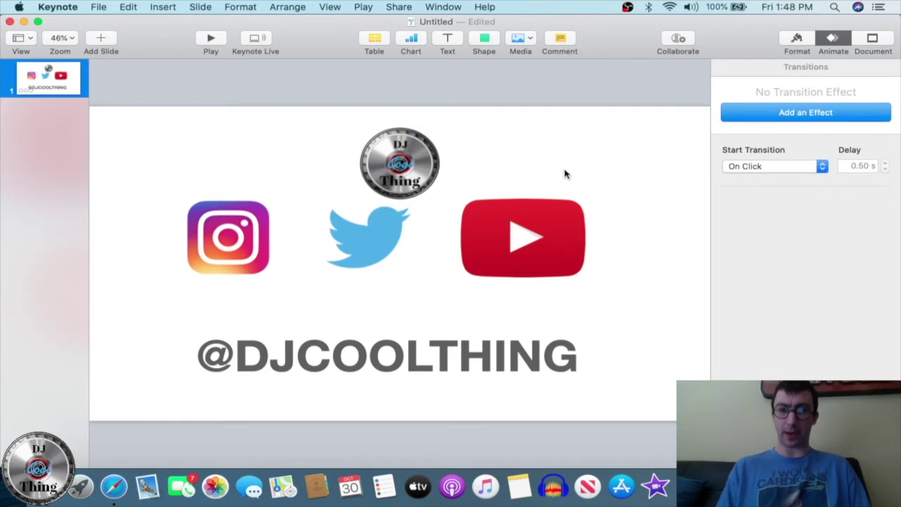
# - Move the Twitter, Instagram and YouTube logos slightly lower on the slide, keeping them in a row
pyautogui.click(379, 255)
pyautogui.moveTo(378, 255); pyautogui.dragTo(381, 268)
pyautogui.moveTo(241, 254); pyautogui.dragTo(240, 262)
pyautogui.moveTo(514, 224); pyautogui.dragTo(516, 234)
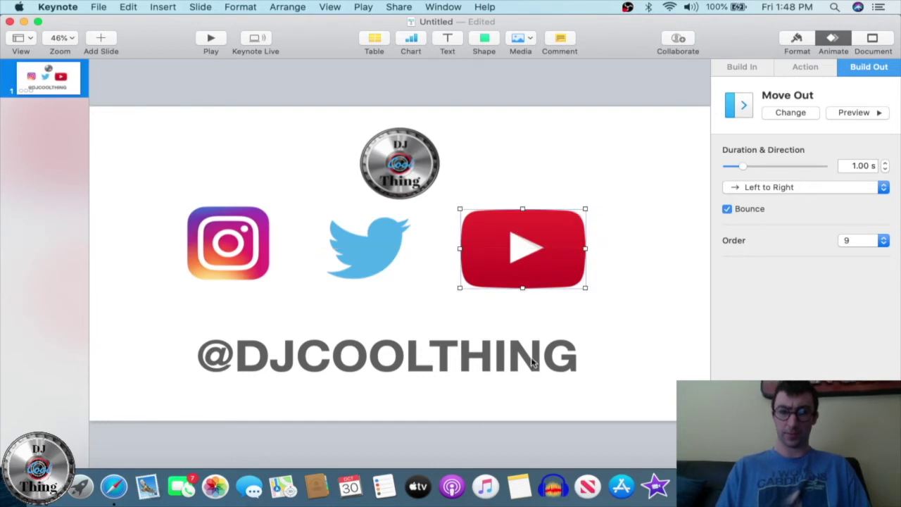
pyautogui.click(639, 171)
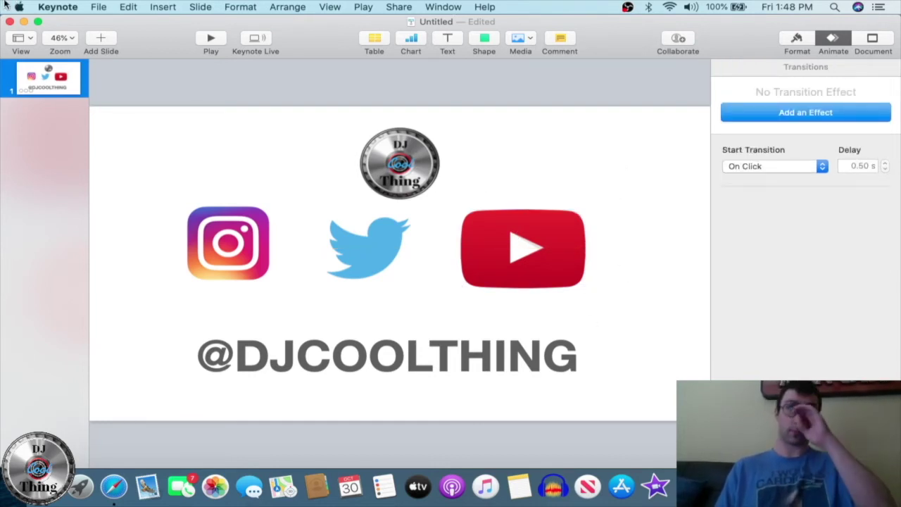
# - Shrink the DJ Cool Thing logo slightly and recentre it above the social logos
pyautogui.click(394, 166)
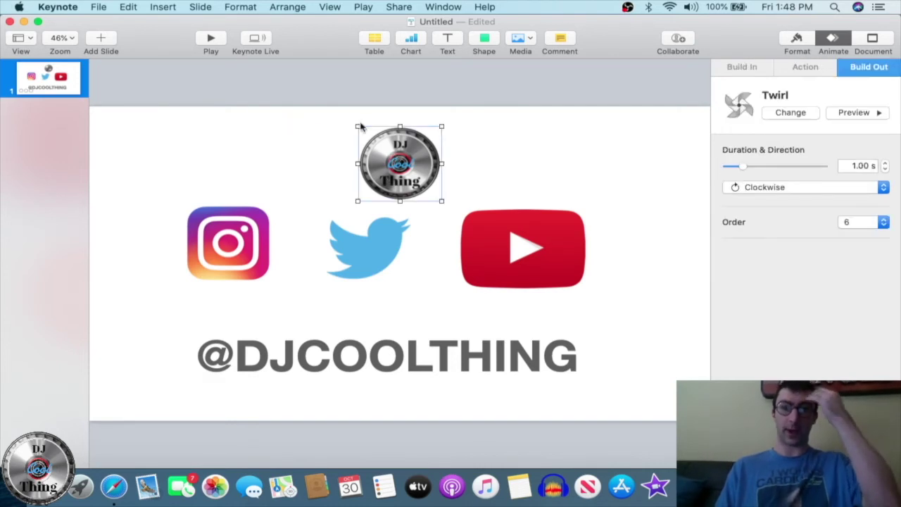
pyautogui.moveTo(359, 127); pyautogui.dragTo(366, 134)
pyautogui.moveTo(398, 161); pyautogui.dragTo(394, 160)
pyautogui.click(542, 210)
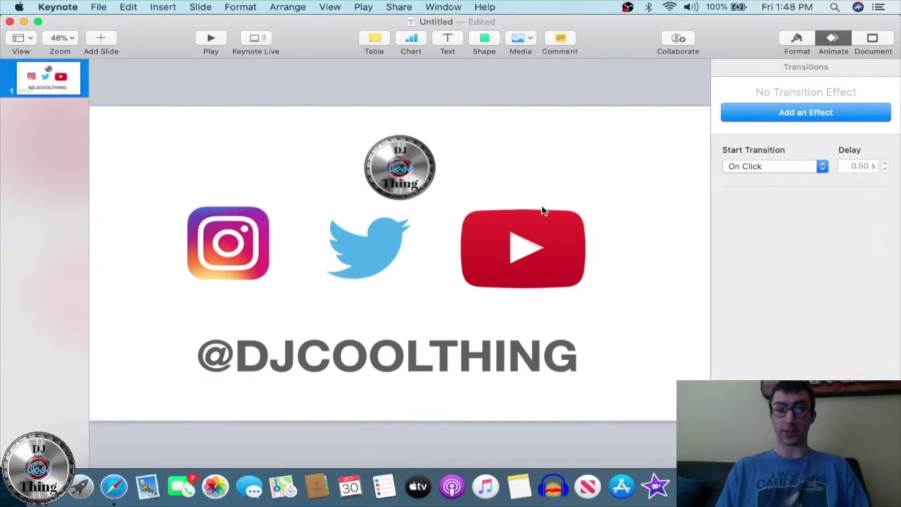
# - Set up a self-playing movie export of all slides at 720p resolution
pyautogui.moveTo(421, 159); pyautogui.dragTo(431, 163)
pyautogui.click(514, 157)
pyautogui.click(97, 7)
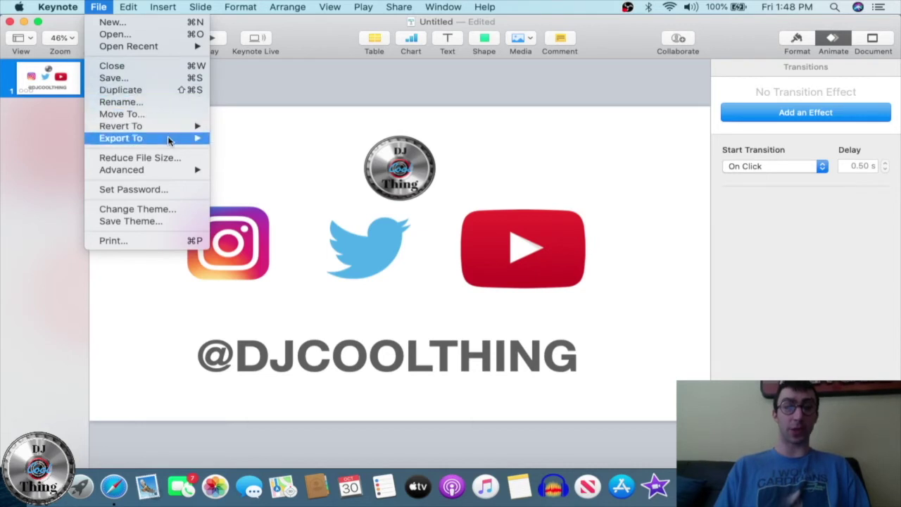
pyautogui.moveTo(168, 139)
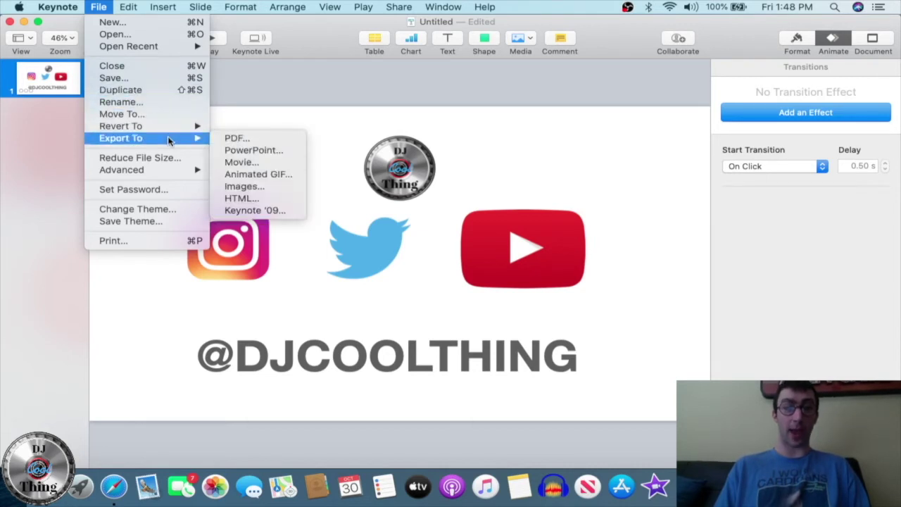
pyautogui.click(275, 167)
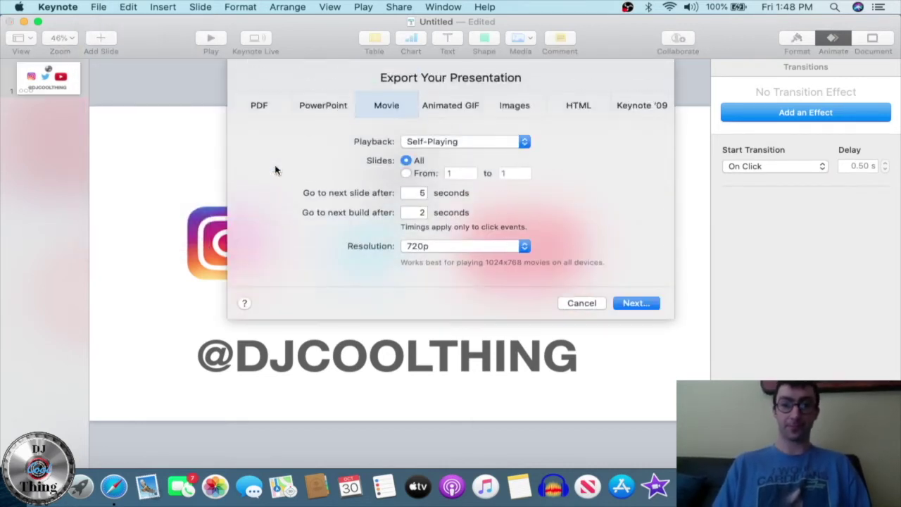
pyautogui.click(469, 246)
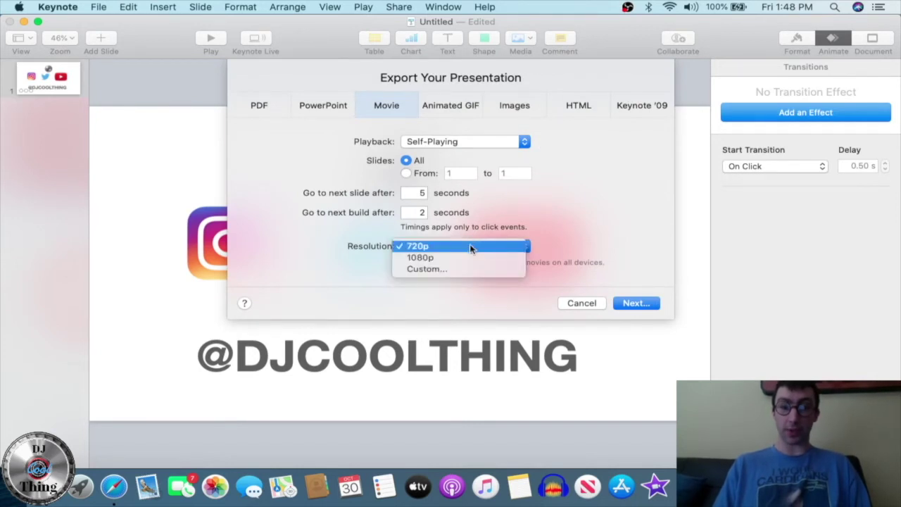
pyautogui.click(472, 252)
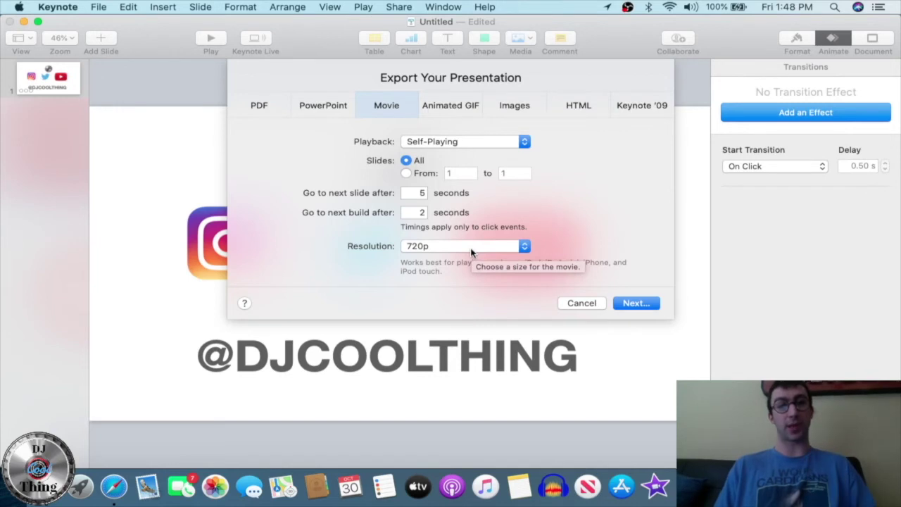
pyautogui.click(634, 303)
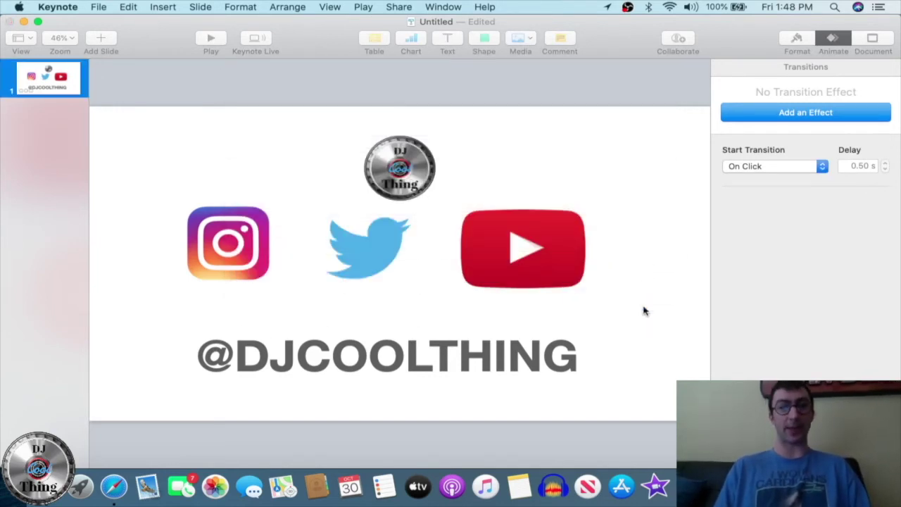
# - Name the movie Intrro, choose the Movies folder as its location, and export it
pyautogui.press('BackSpace')
pyautogui.write('Intrro')
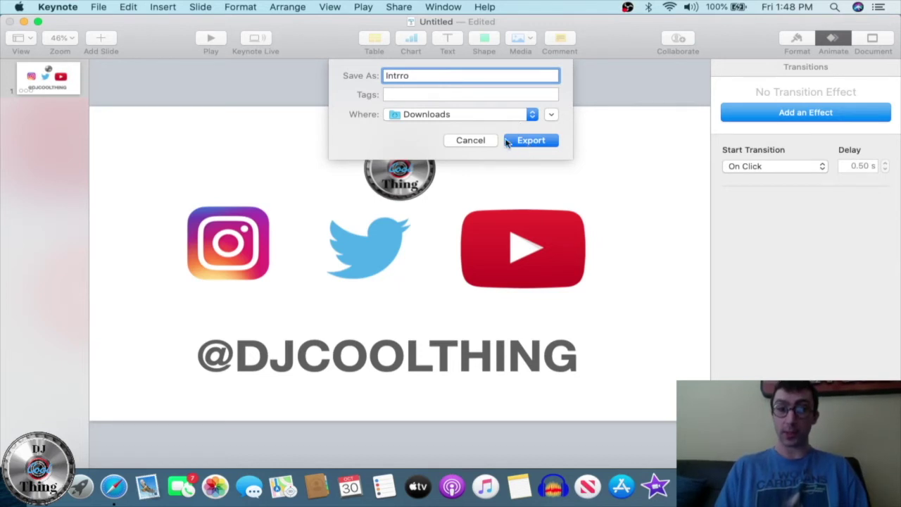
pyautogui.click(493, 118)
pyautogui.click(531, 117)
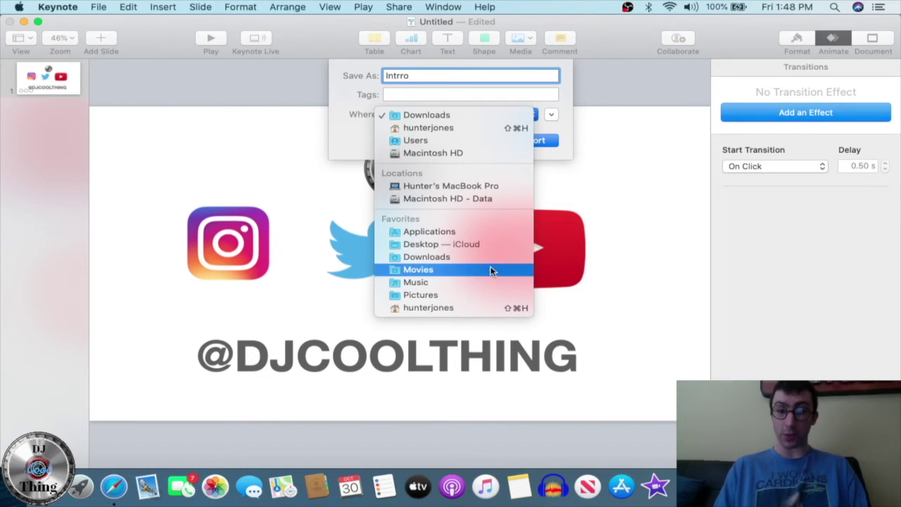
pyautogui.press('Escape')
pyautogui.click(547, 144)
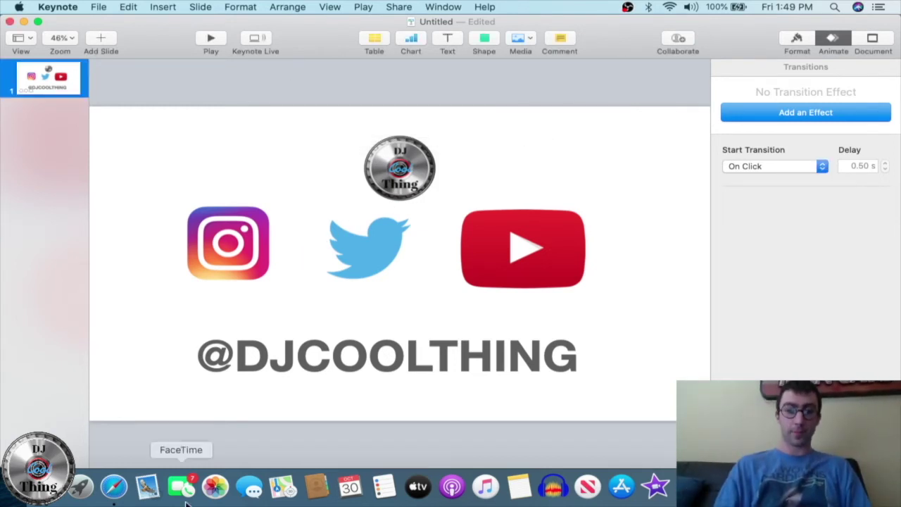
# - Launch iMovie while keeping the Keynote slide in front
pyautogui.click(661, 497)
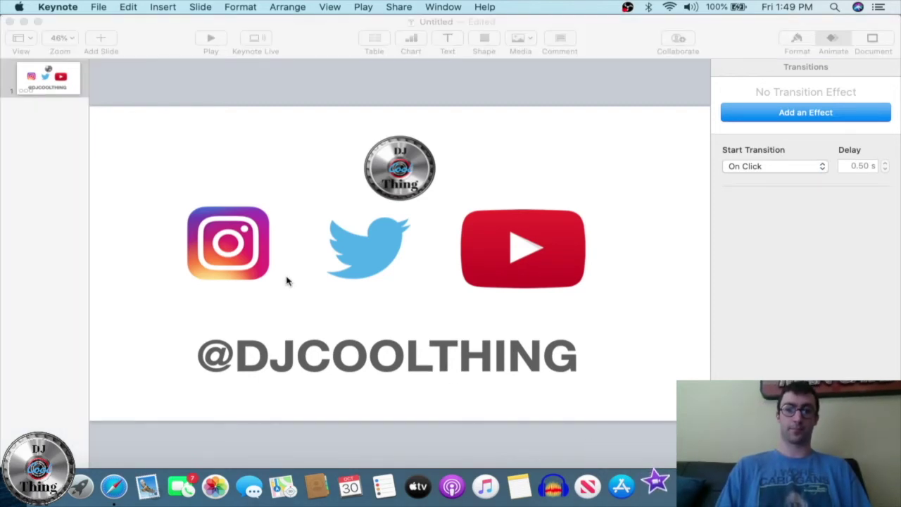
pyautogui.click(221, 162)
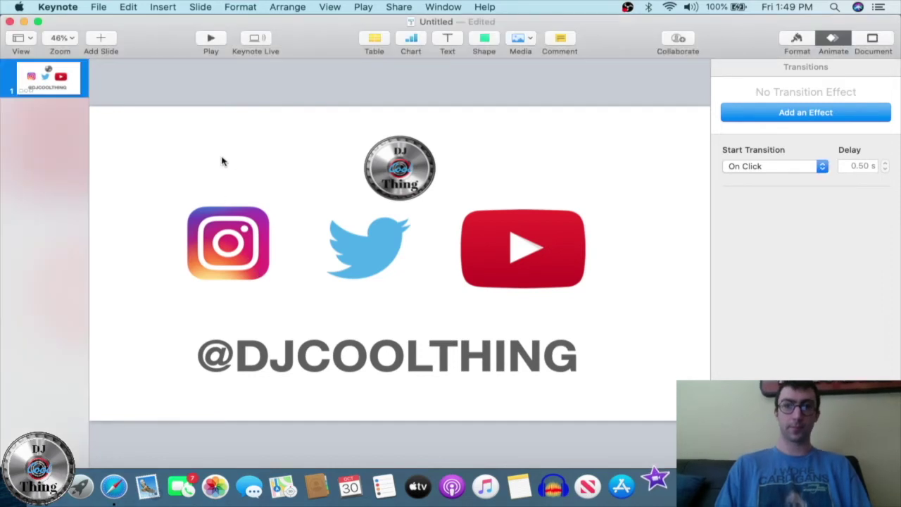
pyautogui.rightClick(222, 162)
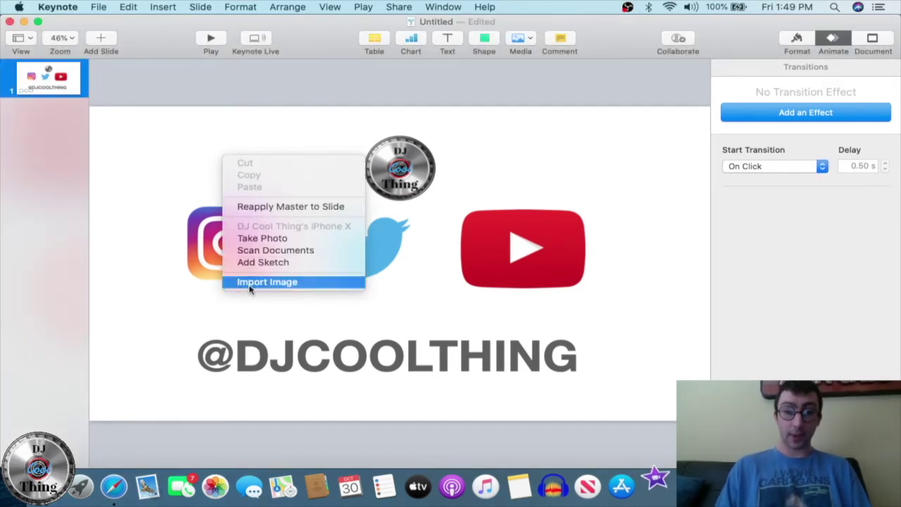
pyautogui.click(169, 122)
# - Export all slides as JPEG (High Quality) images under the name Intro in the iCloud Documents folder
pyautogui.click(99, 6)
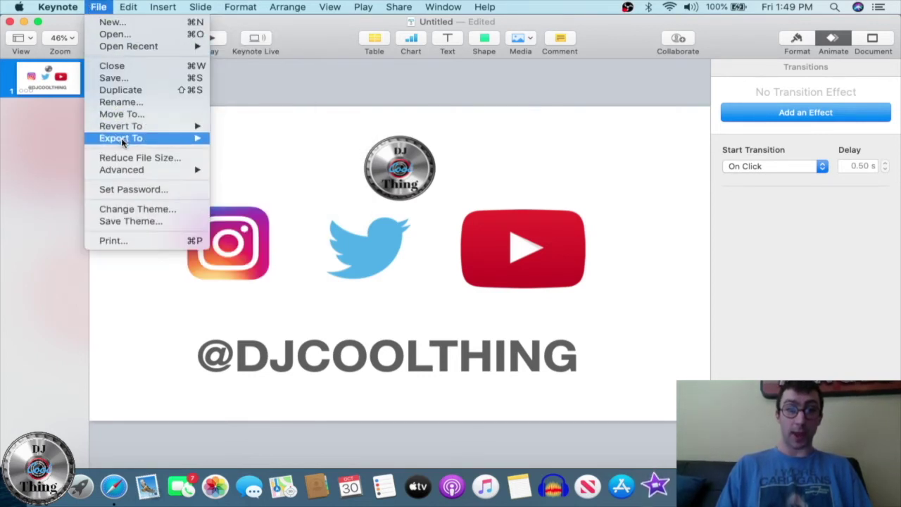
pyautogui.moveTo(122, 140)
pyautogui.click(255, 186)
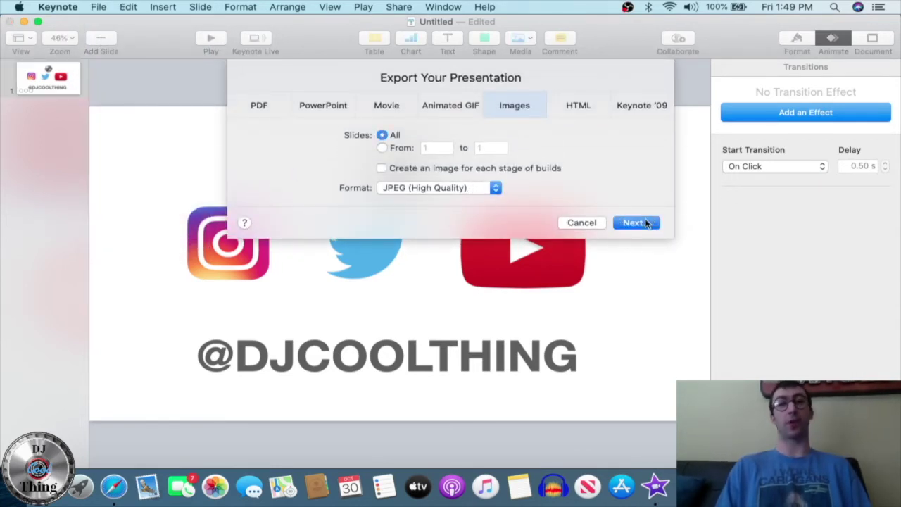
pyautogui.click(635, 224)
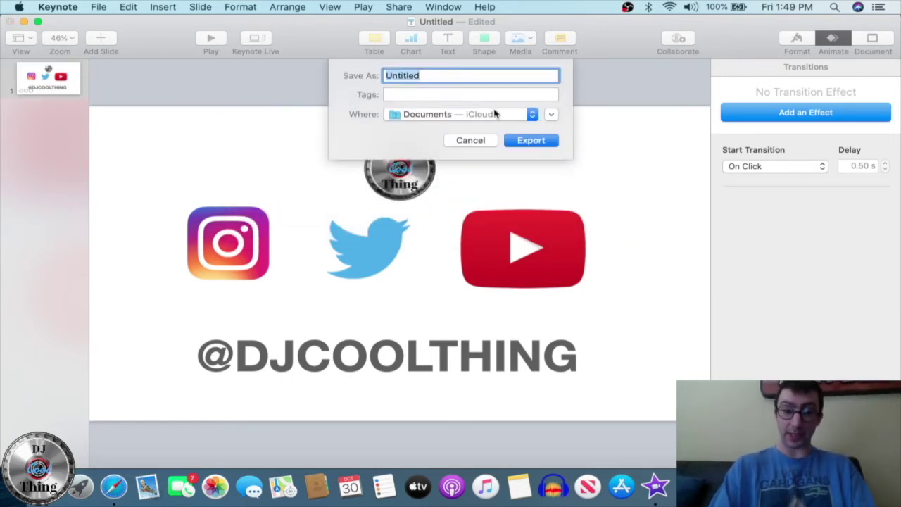
pyautogui.press('BackSpace')
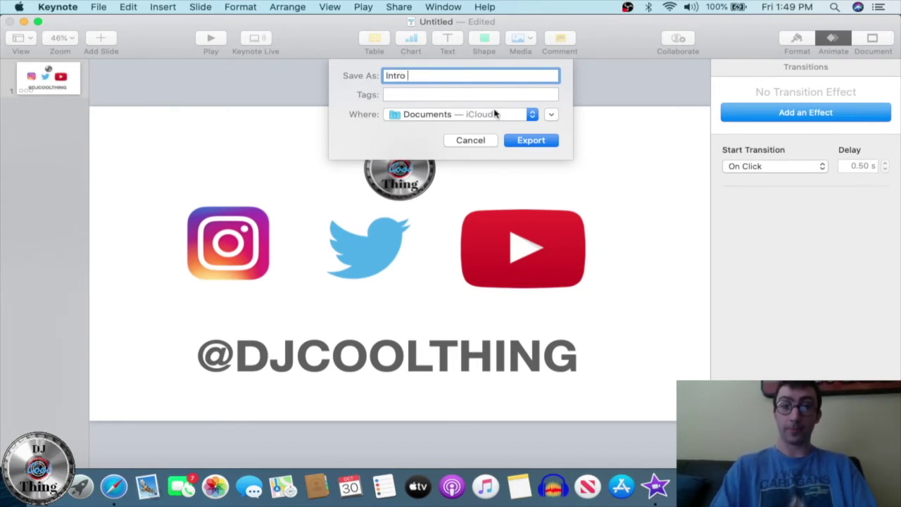
pyautogui.click(538, 143)
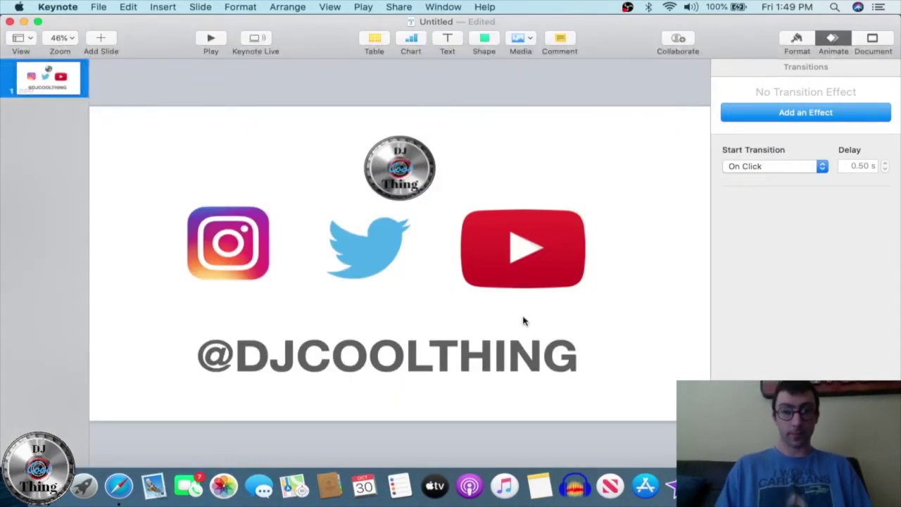
# - Switch to Finder and open the exported Intrro movie from the Movies folder
pyautogui.click(48, 486)
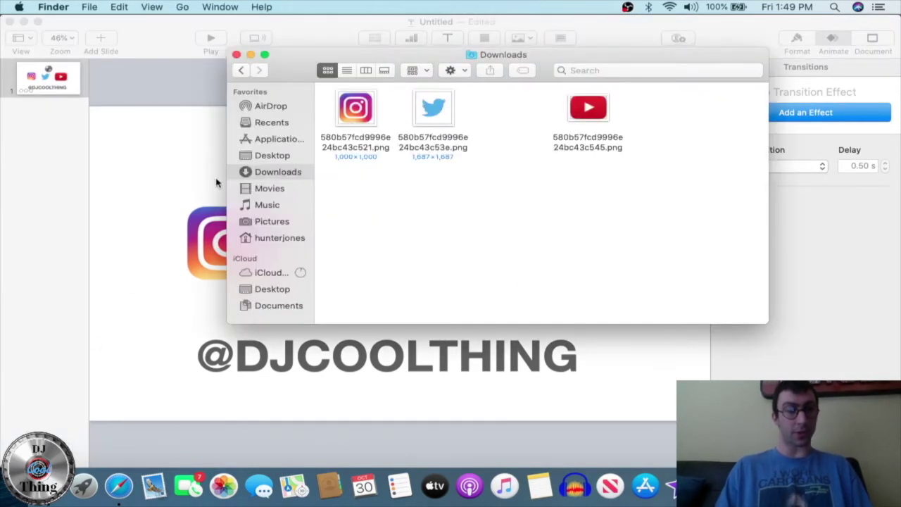
pyautogui.click(272, 123)
pyautogui.click(275, 139)
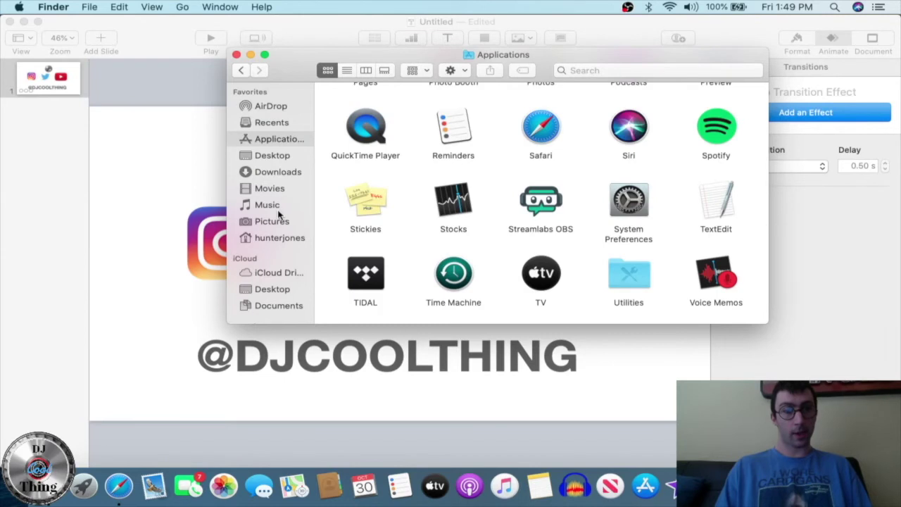
pyautogui.click(273, 188)
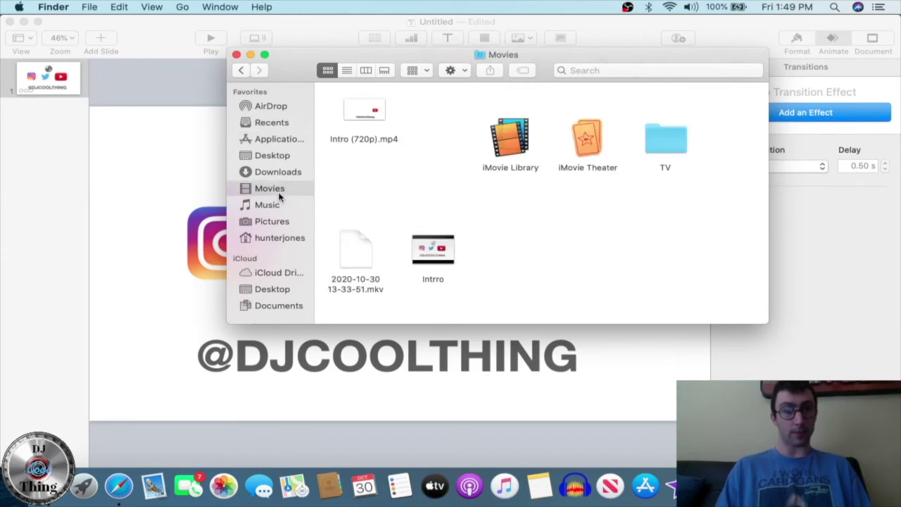
pyautogui.click(429, 262)
pyautogui.doubleClick(430, 255)
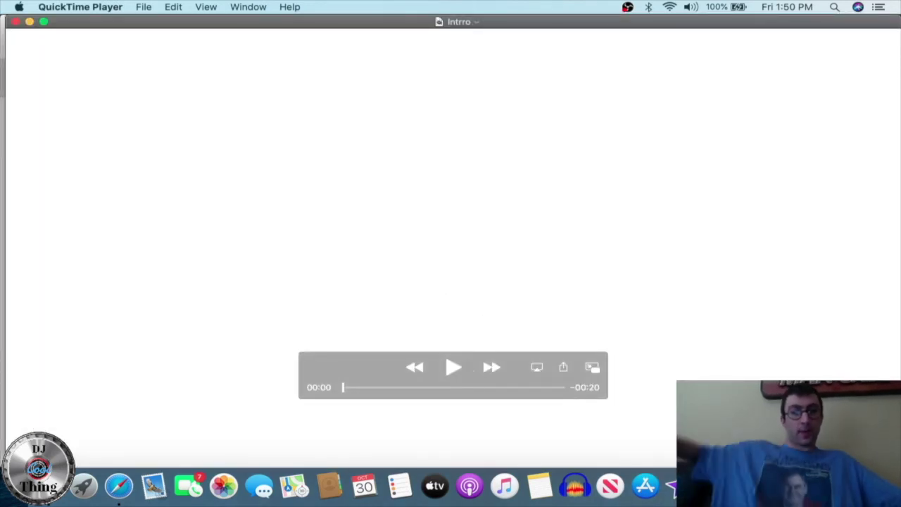
# - Play the Intrro movie to check the animation, close it, and return to the Keynote slide
pyautogui.click(453, 367)
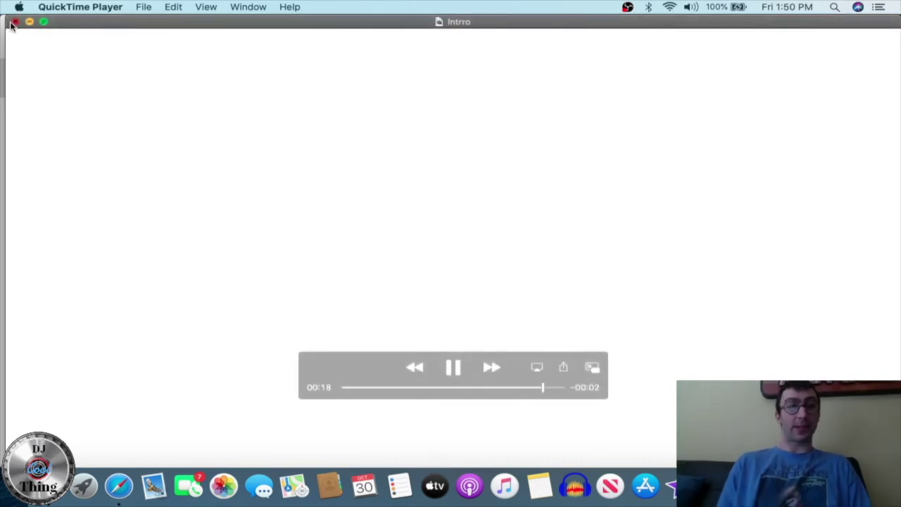
pyautogui.click(15, 22)
pyautogui.click(113, 132)
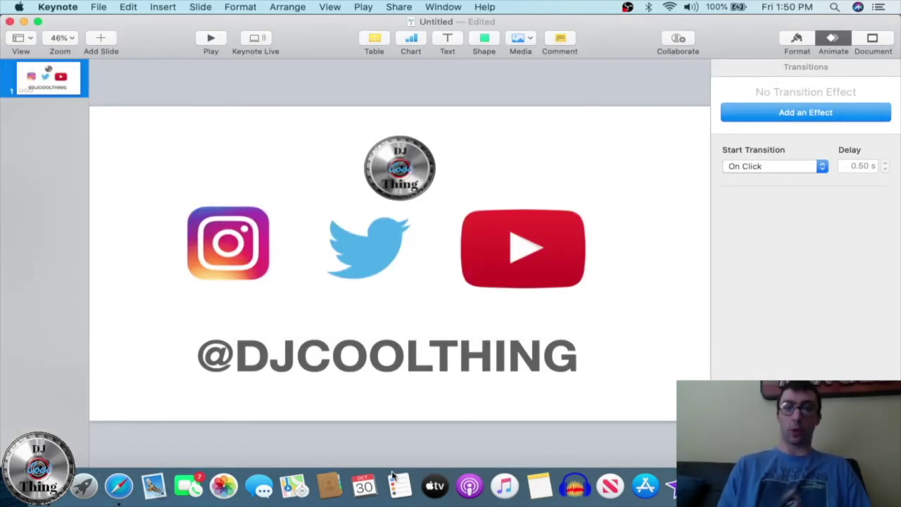
# - Switch to Safari, search for youtube audio library, and open the Youtube Audio Library – Music result
pyautogui.click(119, 486)
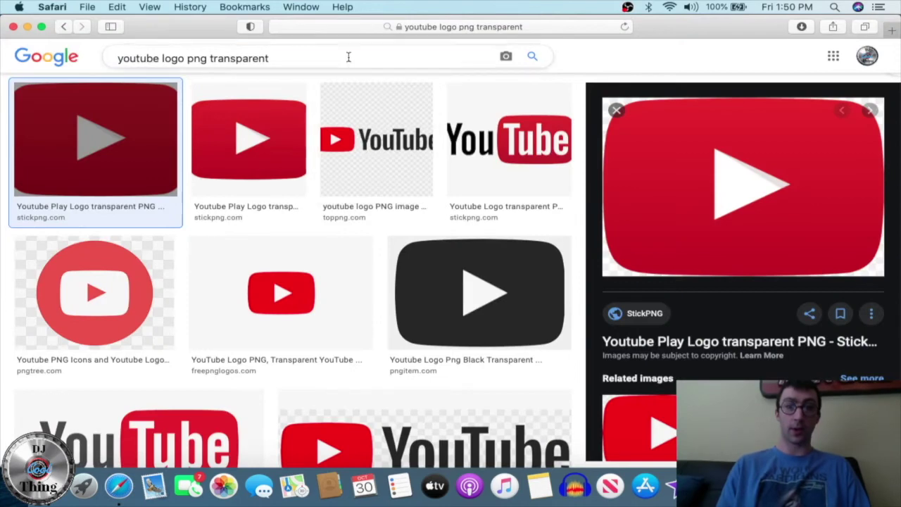
pyautogui.click(437, 29)
pyautogui.write('youtube.co')
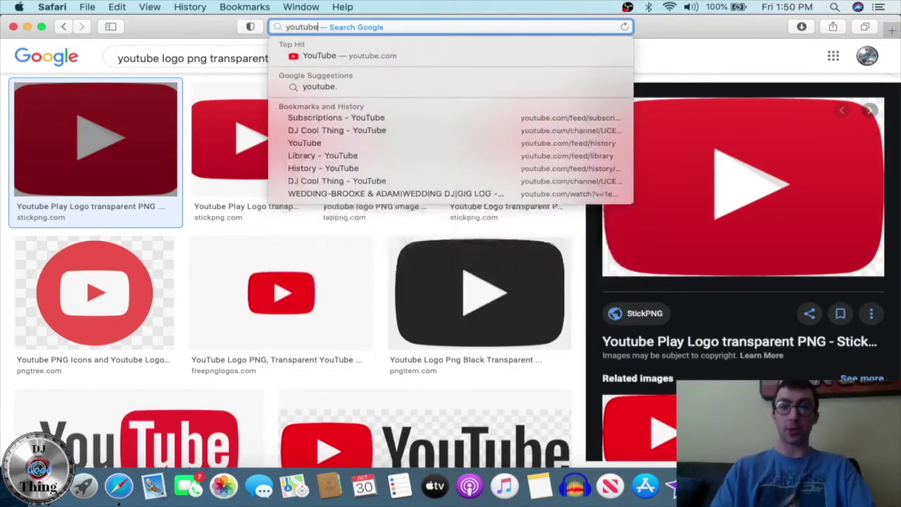
pyautogui.press('BackSpace')
pyautogui.press('BackSpace')
pyautogui.press('BackSpace')
pyautogui.write('audio li')
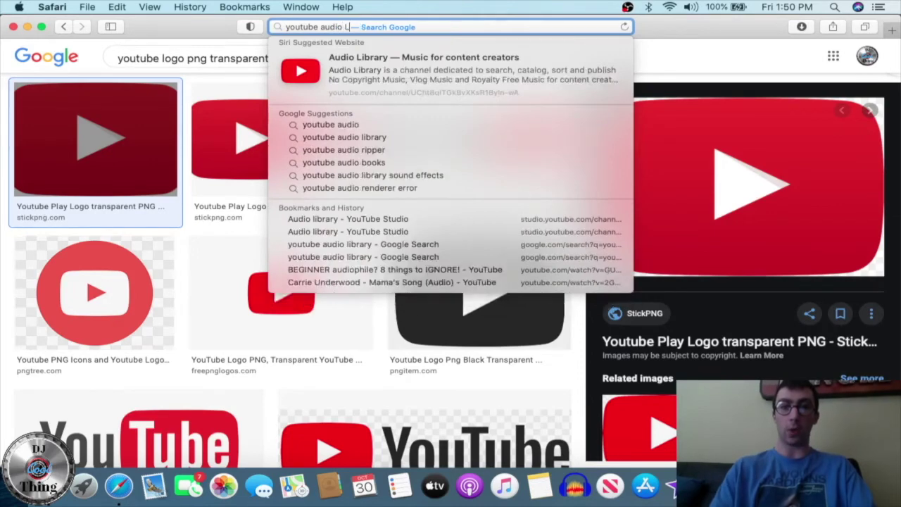
pyautogui.click(424, 141)
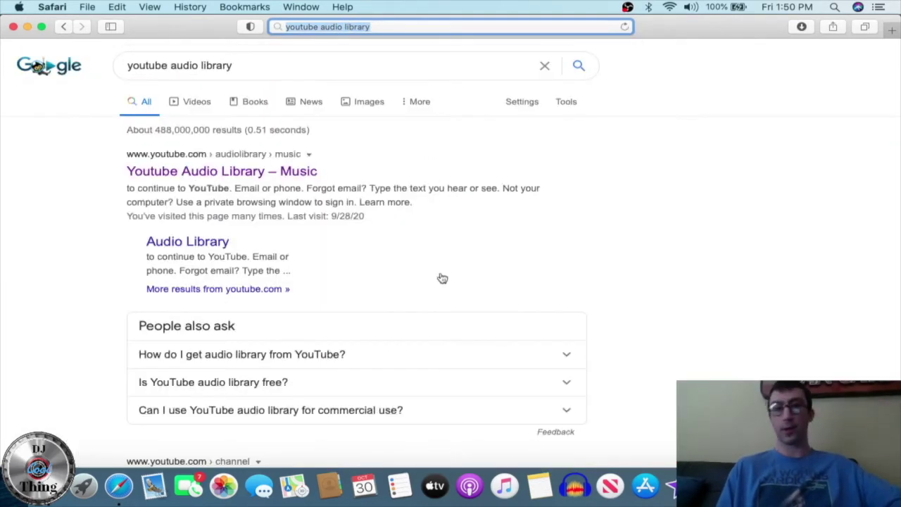
pyautogui.click(259, 174)
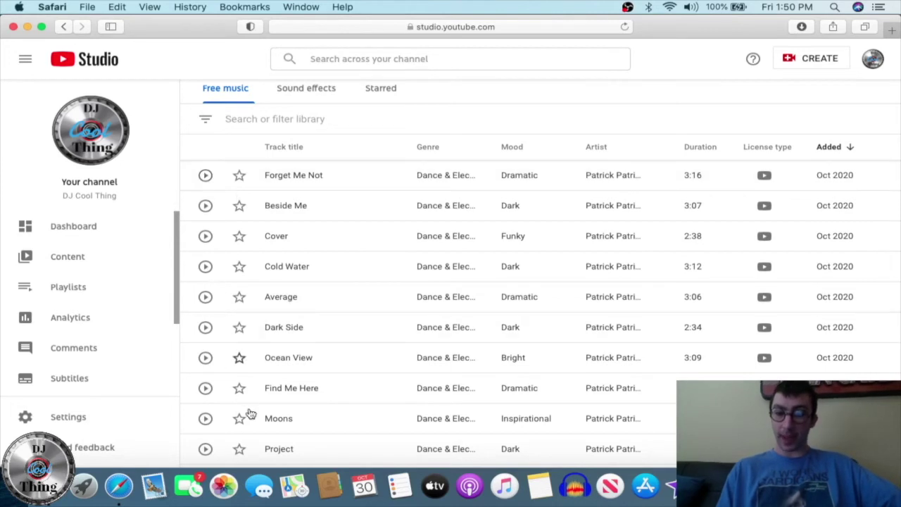
# - Preview the free music tracks Moons, She No Dull Beat, Street Rhapsody and Revenge Body Beat
pyautogui.scroll(-2, 211, 394)
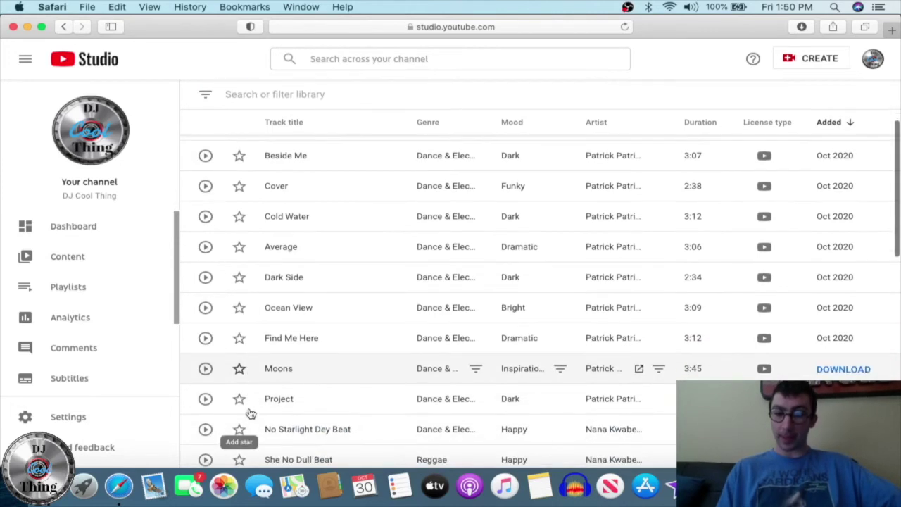
pyautogui.click(206, 369)
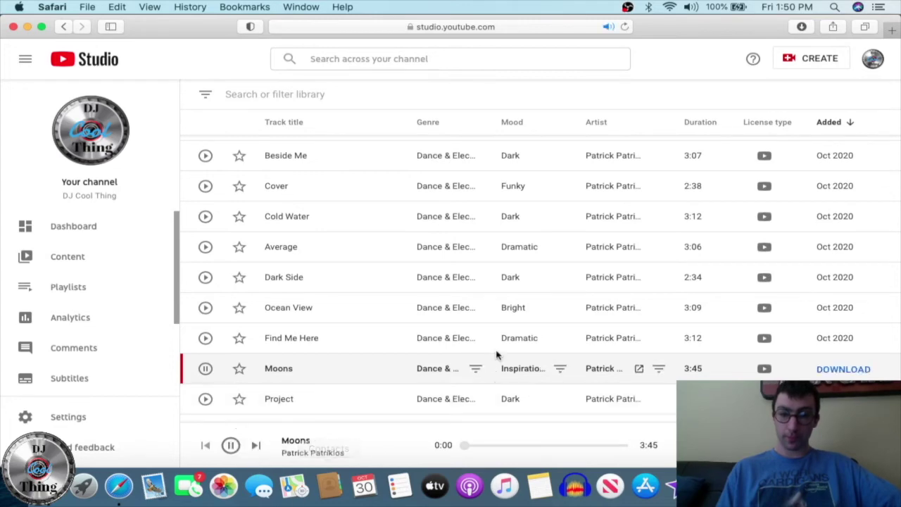
pyautogui.scroll(-3, 338, 411)
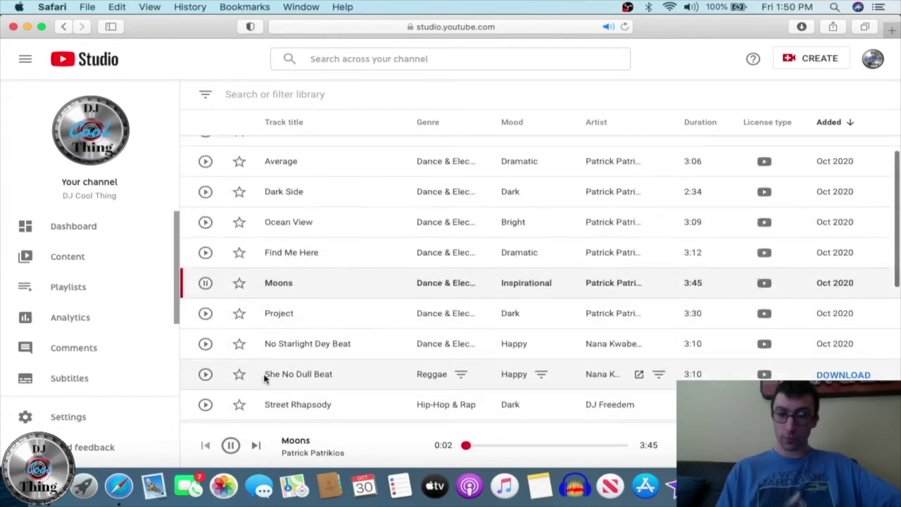
pyautogui.click(205, 374)
pyautogui.scroll(-3, 204, 377)
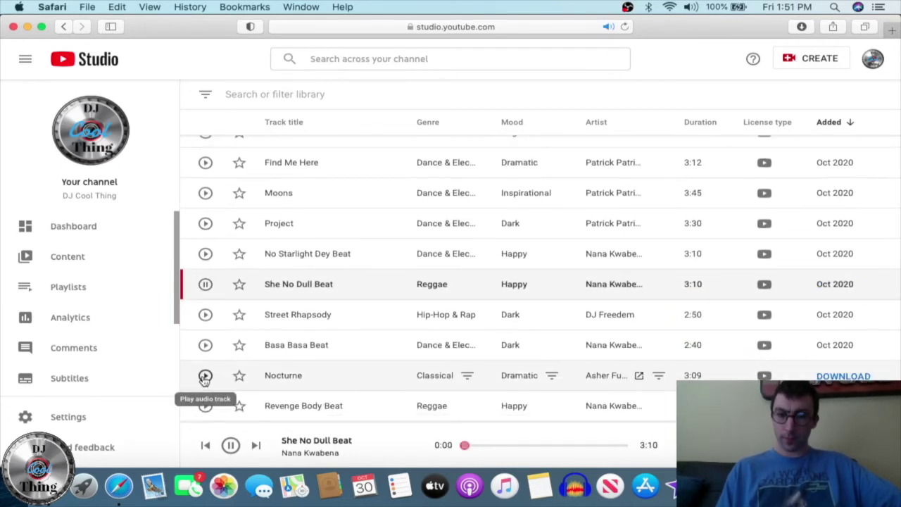
pyautogui.click(205, 316)
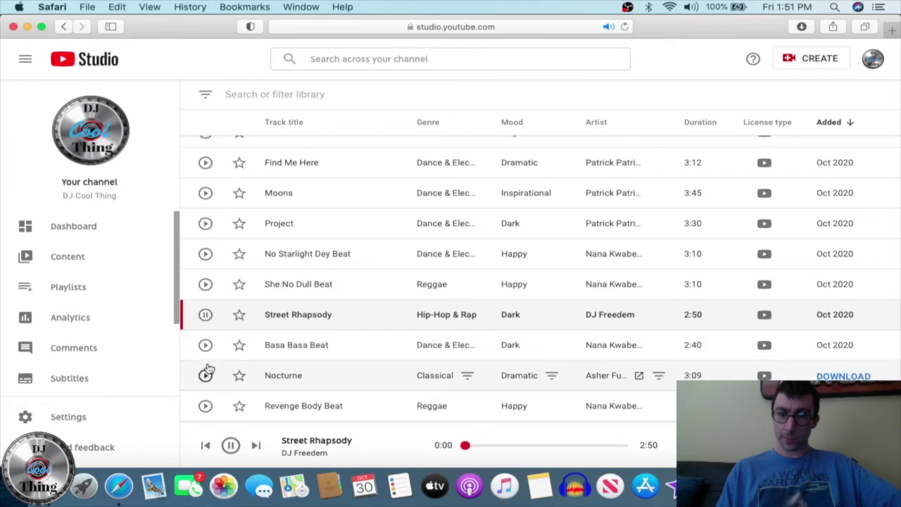
pyautogui.click(203, 407)
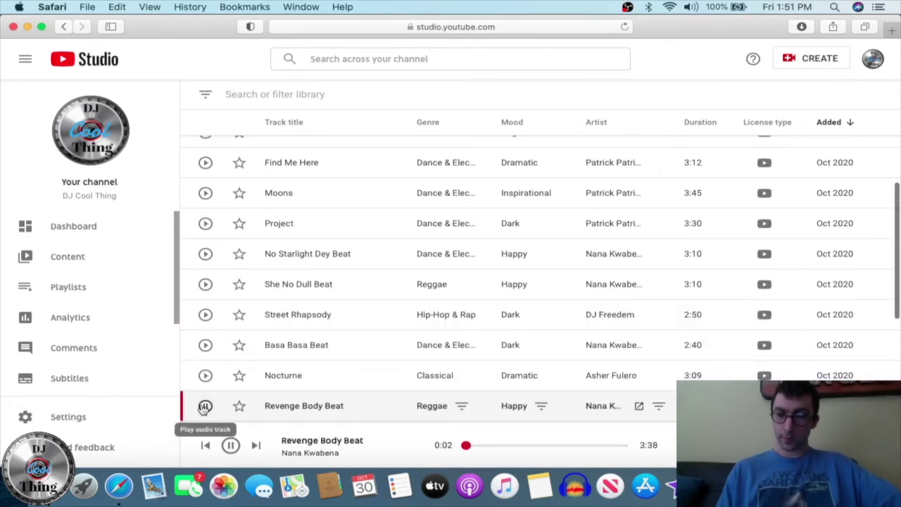
pyautogui.scroll(-3, 205, 416)
pyautogui.scroll(-2, 214, 431)
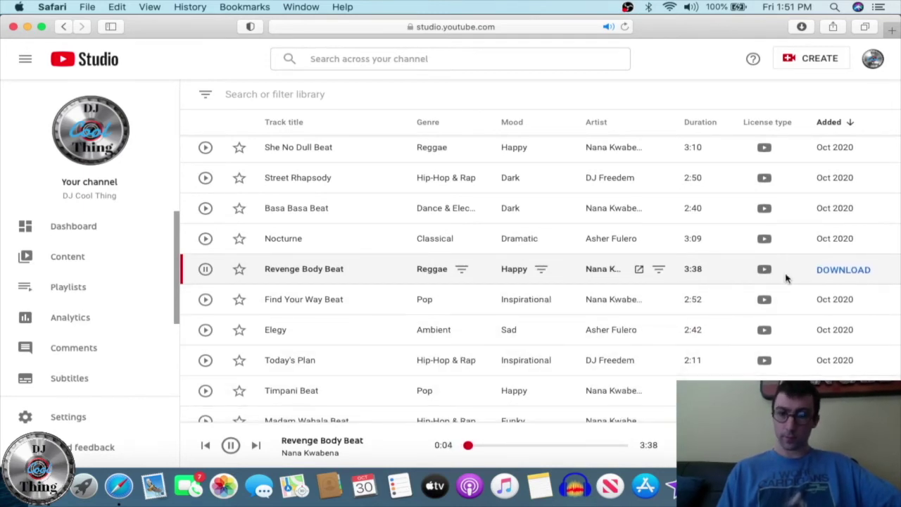
# - Preview the Street Rhapsody and Getaway Powder tracks, and download Getaway Powder
pyautogui.scroll(2, 465, 281)
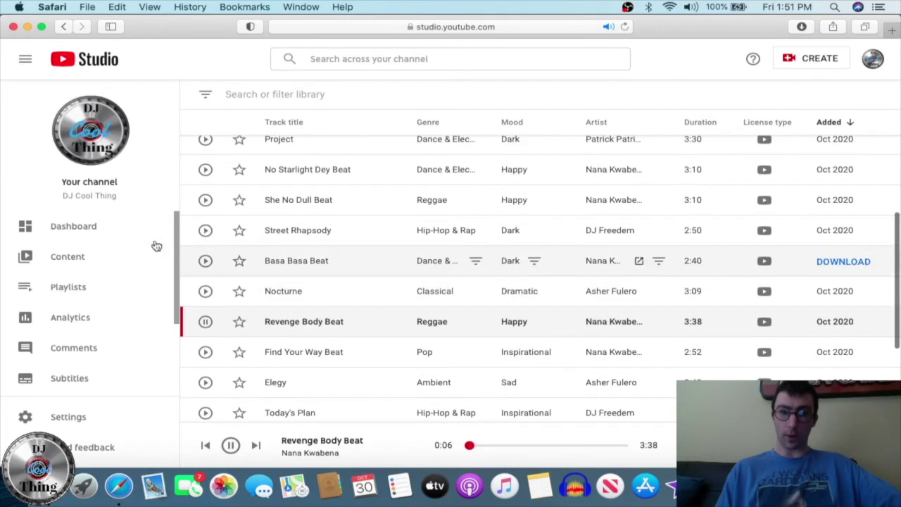
pyautogui.click(206, 232)
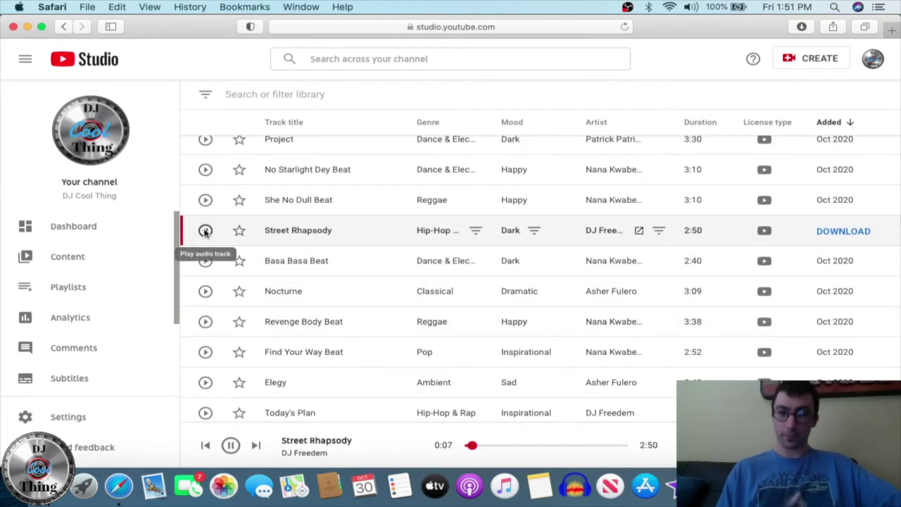
pyautogui.scroll(-4, 224, 331)
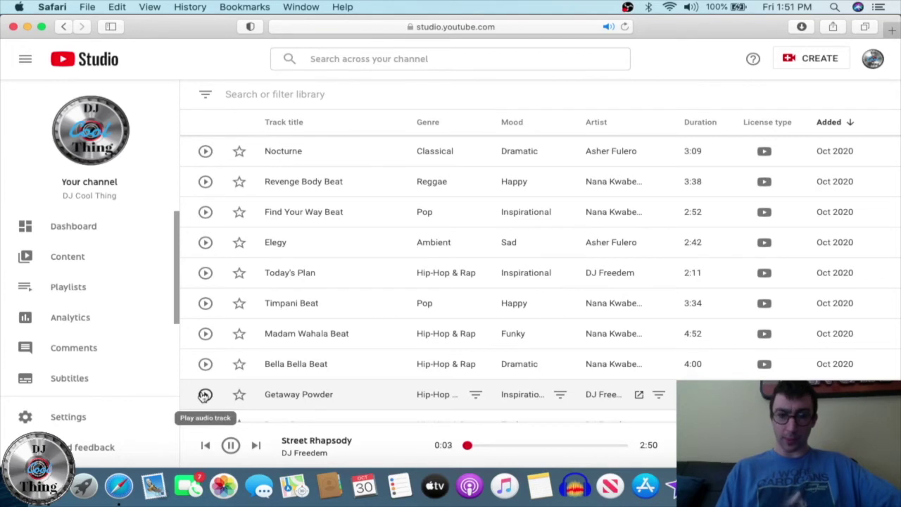
pyautogui.click(204, 396)
pyautogui.scroll(-3, 348, 367)
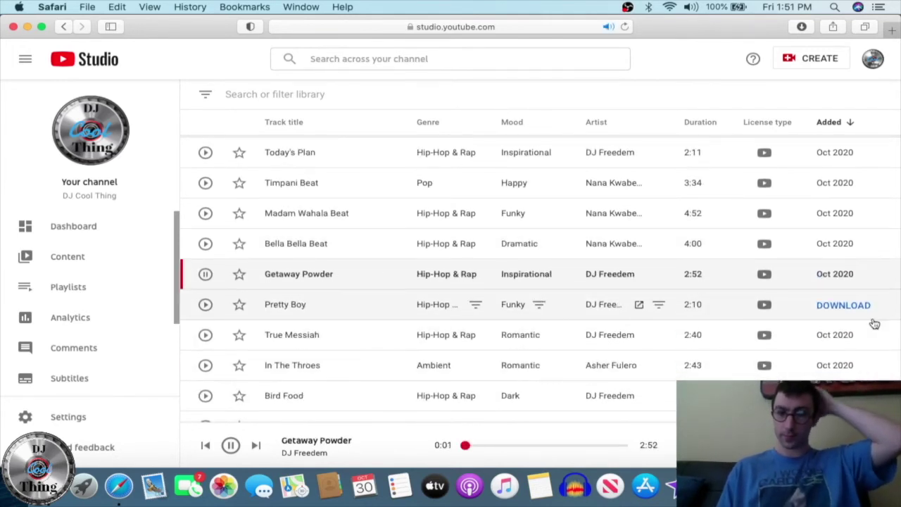
pyautogui.click(827, 276)
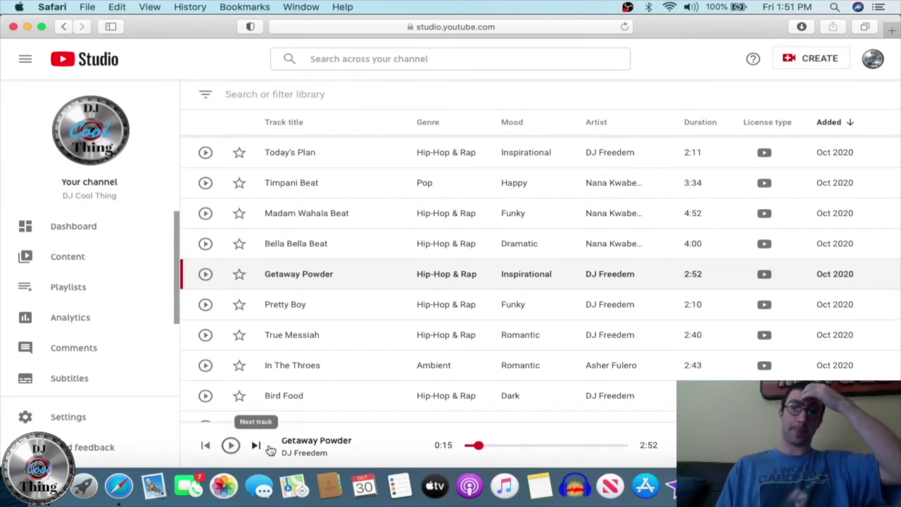
# - Quit Safari, switch to iMovie, and return to the projects list, saving the open project as My Movie
pyautogui.click(52, 6)
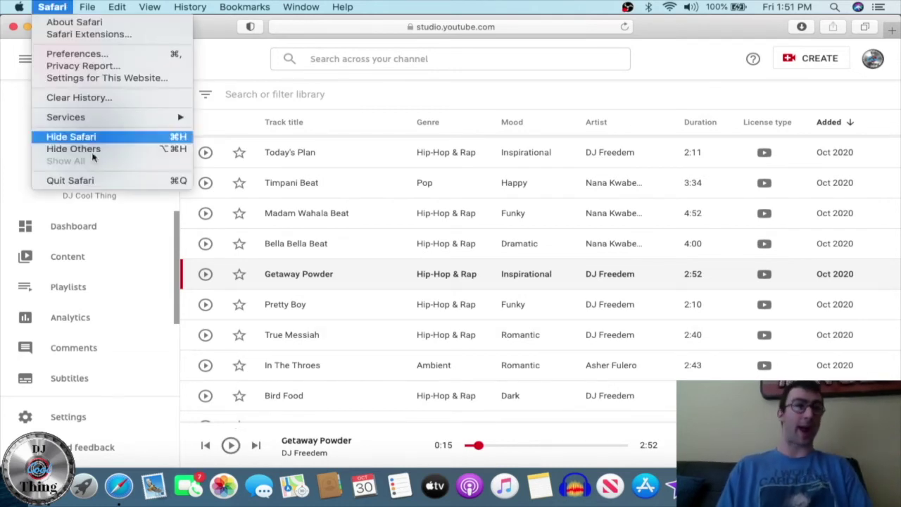
pyautogui.click(98, 178)
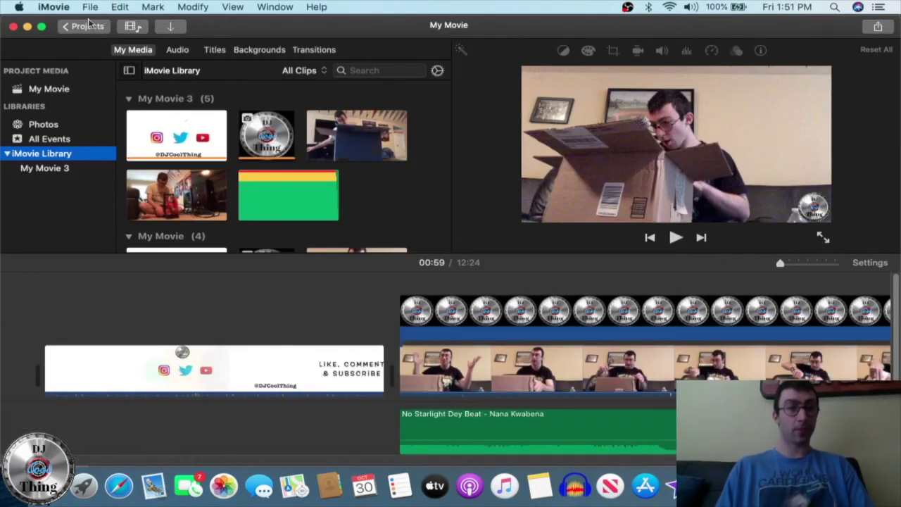
pyautogui.click(87, 25)
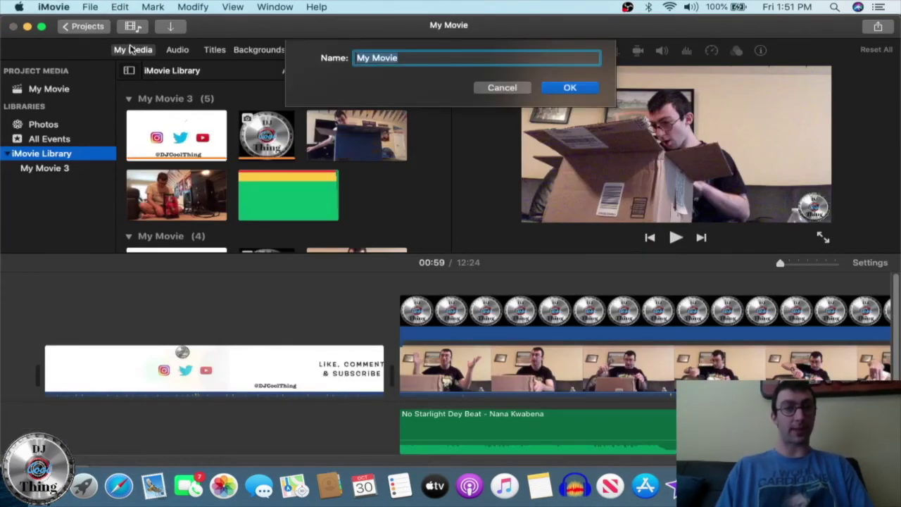
pyautogui.click(570, 88)
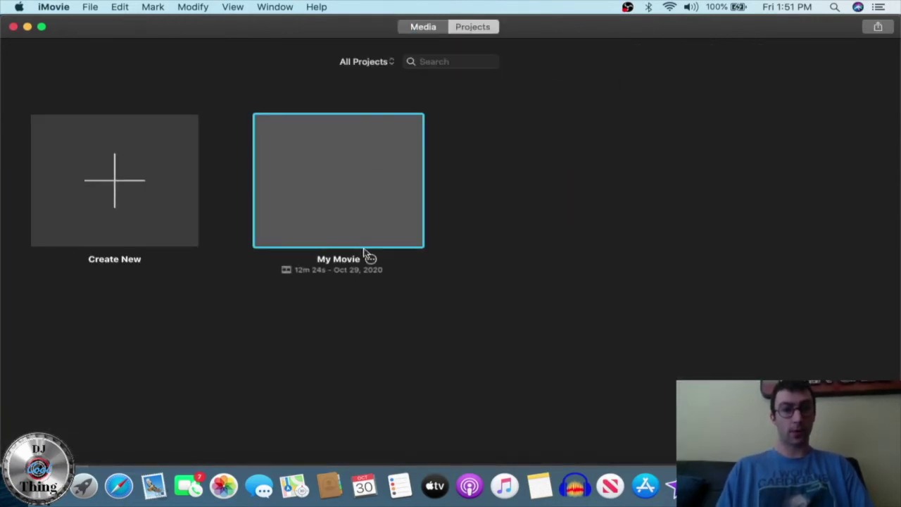
# - Delete the My Movie project and create a new movie project
pyautogui.click(371, 259)
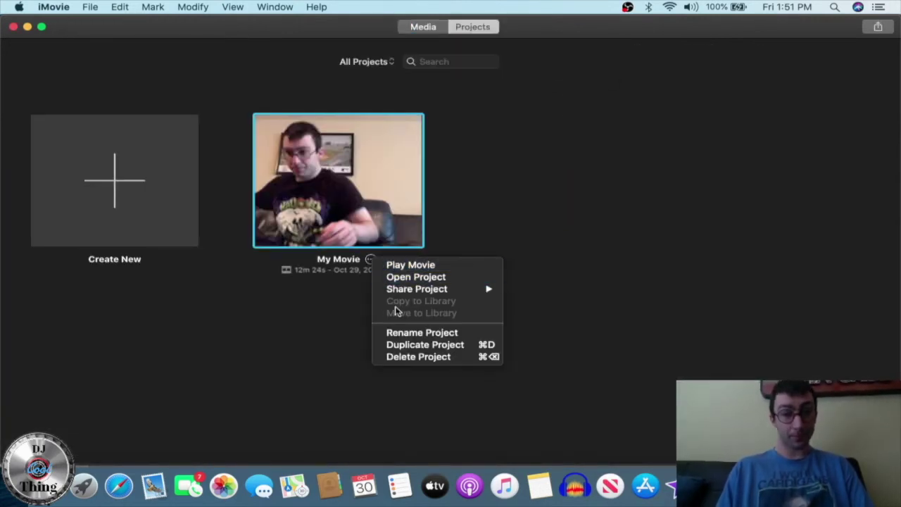
pyautogui.click(400, 357)
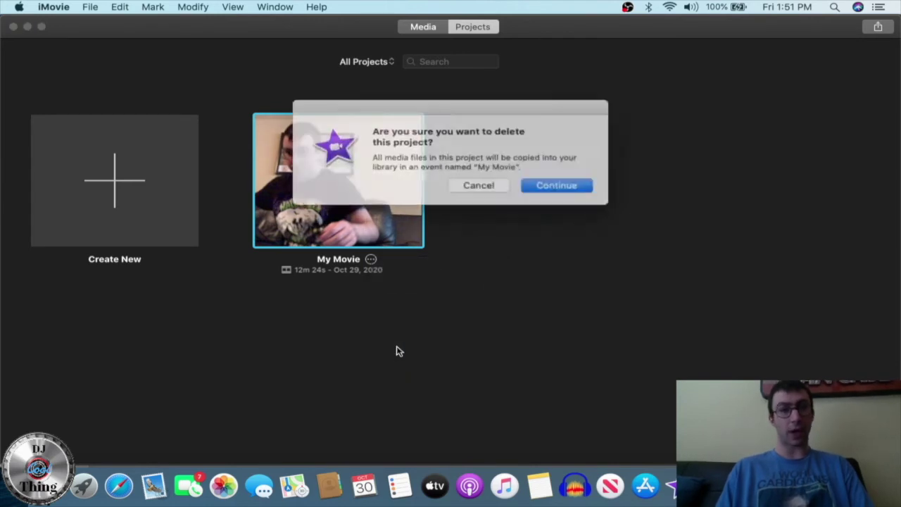
pyautogui.click(578, 186)
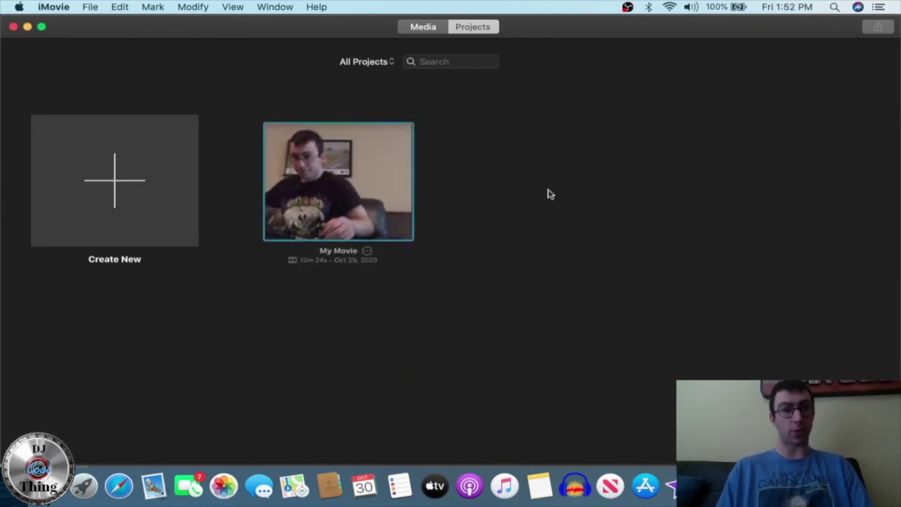
pyautogui.click(194, 170)
pyautogui.click(111, 246)
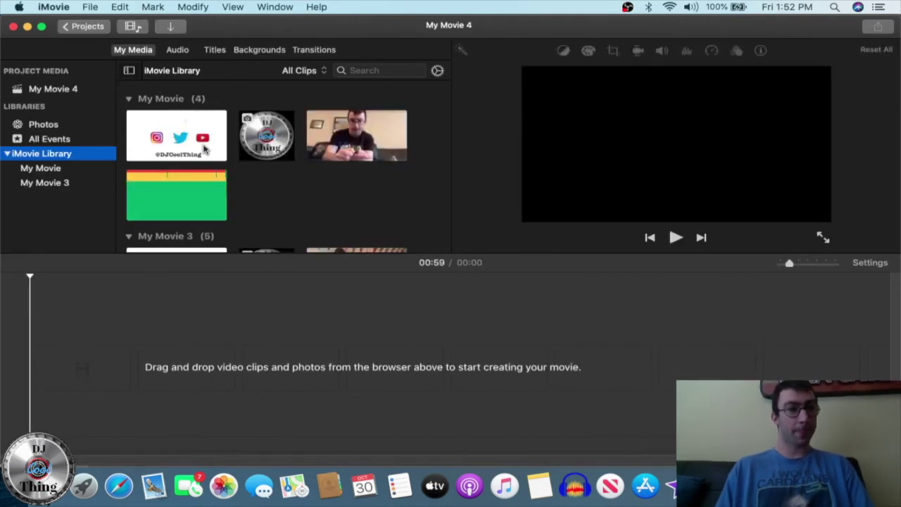
# - Delete the My Movie 3 and My Movie events from the iMovie Library
pyautogui.click(68, 187)
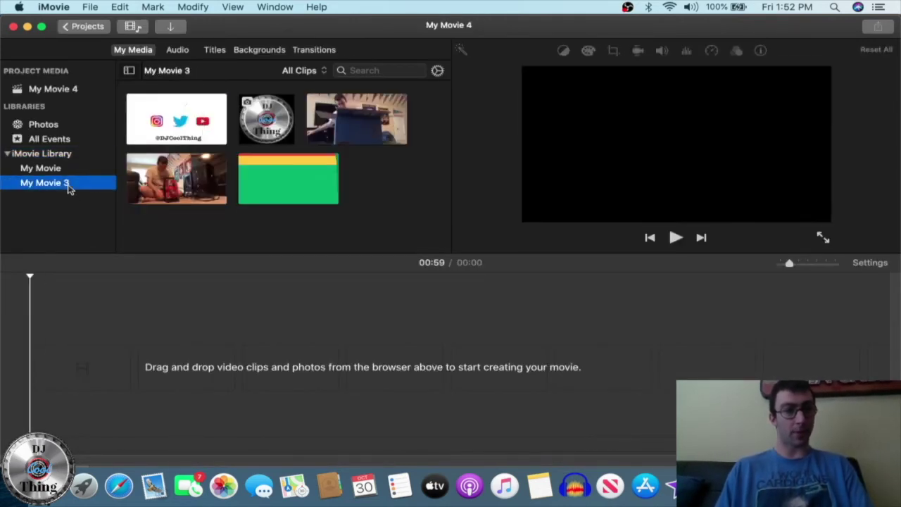
pyautogui.press('super+BackSpace')
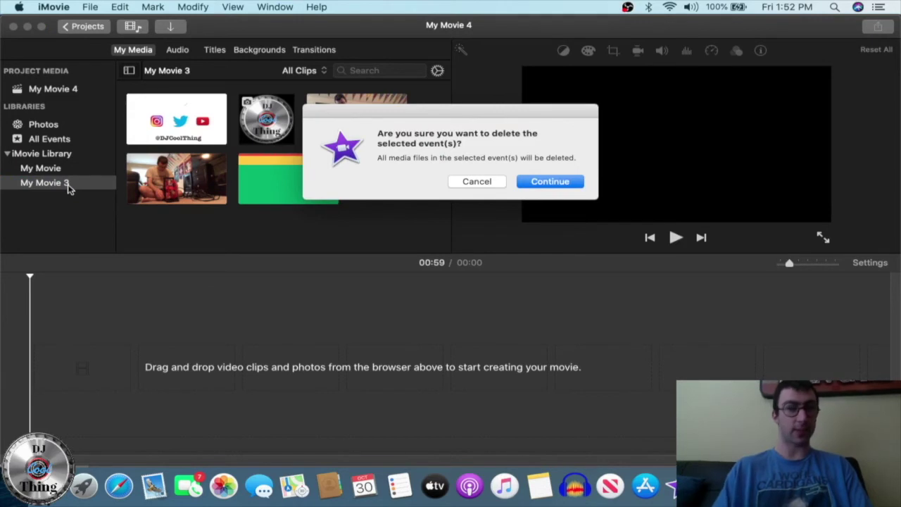
pyautogui.click(542, 181)
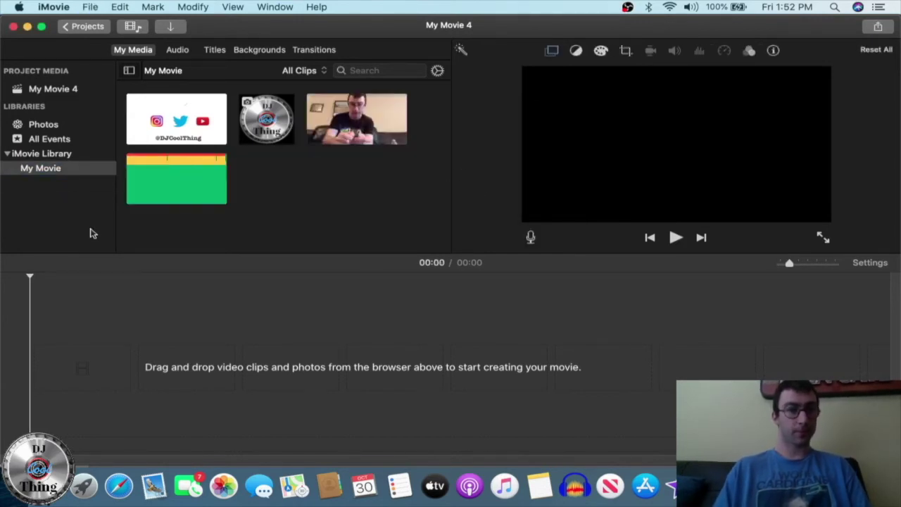
pyautogui.click(50, 164)
pyautogui.rightClick(51, 164)
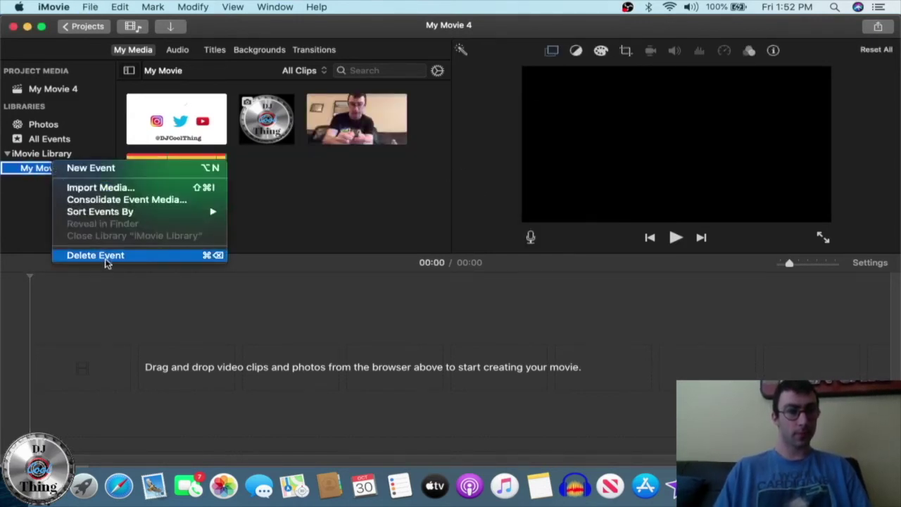
pyautogui.click(105, 257)
pyautogui.click(542, 183)
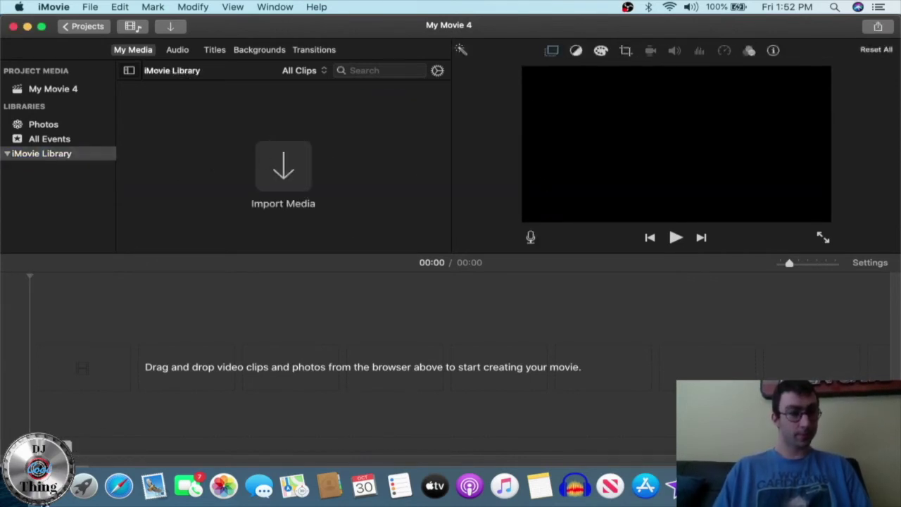
# - Add the Intrro movie from the Movies folder to the timeline and the Getaway Powder MP3 from Downloads beneath it
pyautogui.click(49, 486)
pyautogui.moveTo(438, 258); pyautogui.dragTo(112, 335)
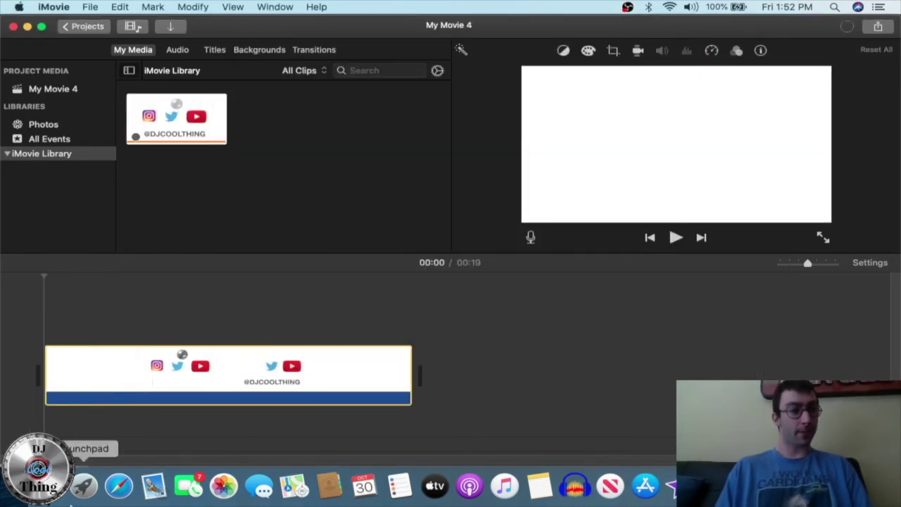
pyautogui.click(49, 486)
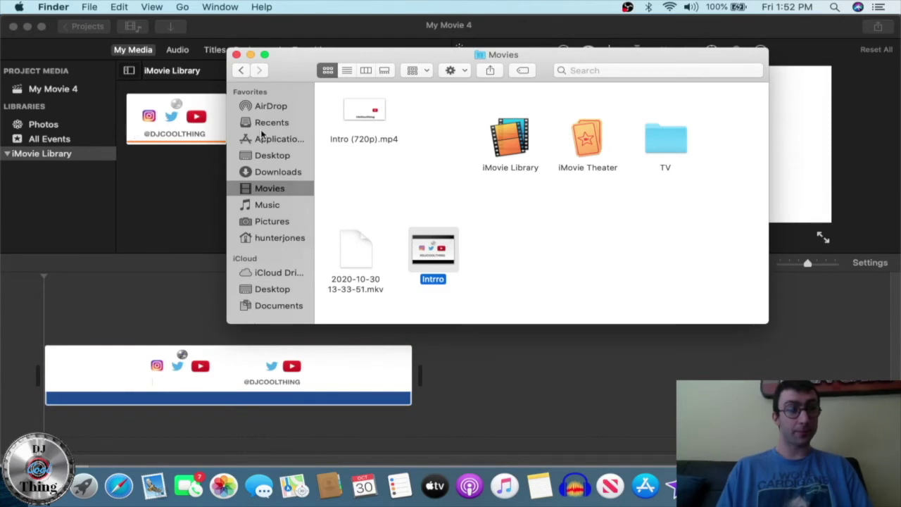
pyautogui.click(271, 174)
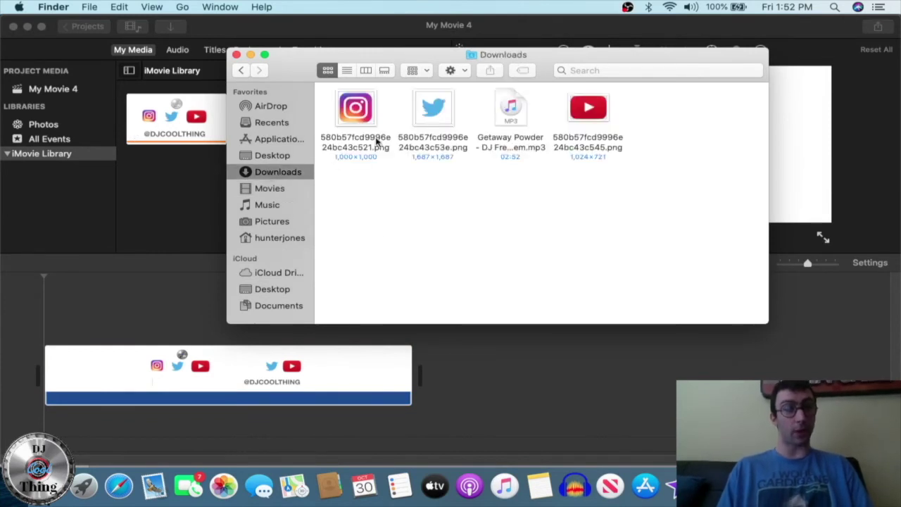
pyautogui.moveTo(521, 123); pyautogui.dragTo(77, 423)
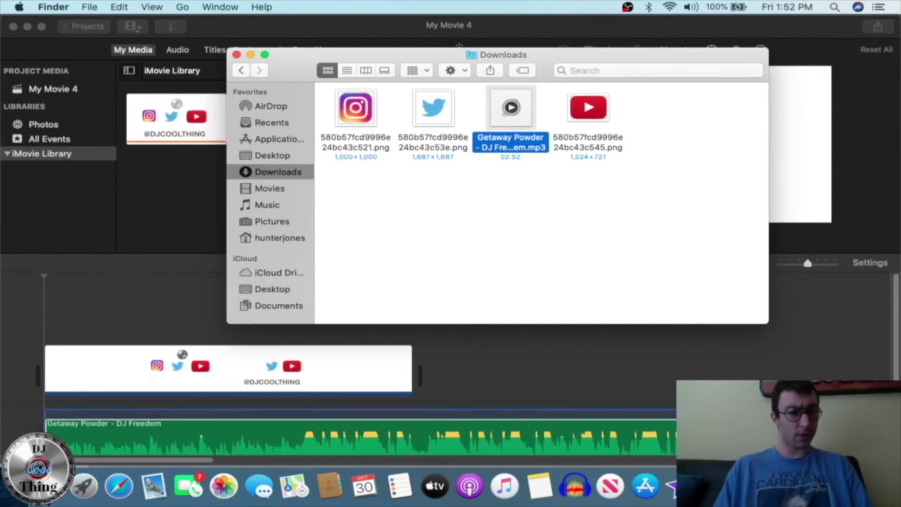
# - Trim the start of the Getaway Powder clip to about the 13-second mark and play that section
pyautogui.click(188, 433)
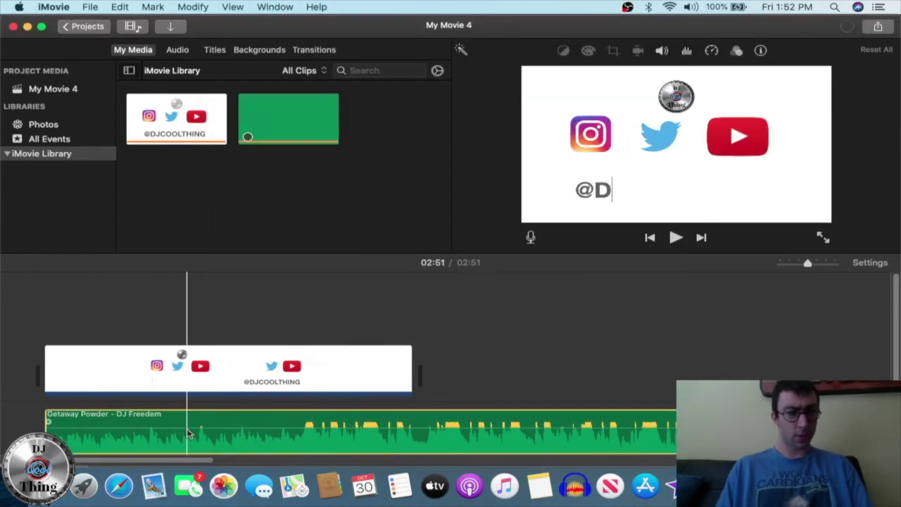
pyautogui.click(294, 431)
pyautogui.moveTo(49, 437); pyautogui.dragTo(296, 440)
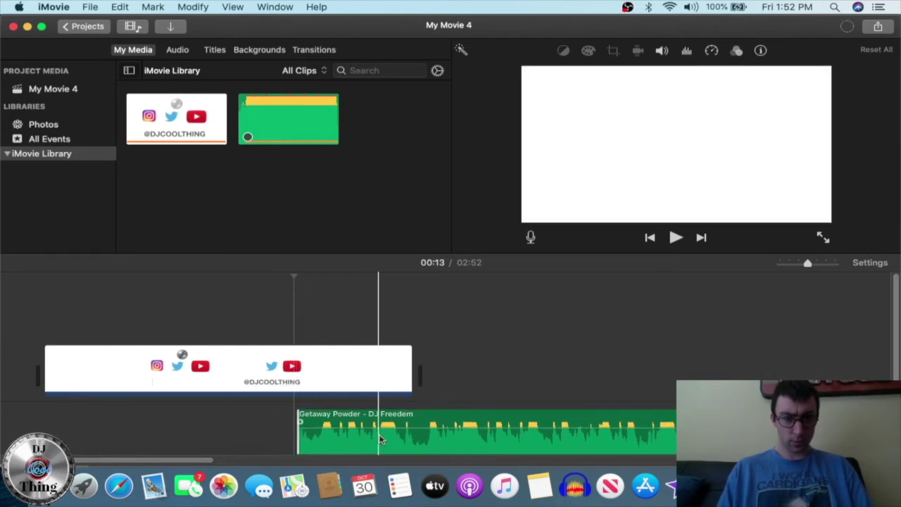
pyautogui.click(320, 437)
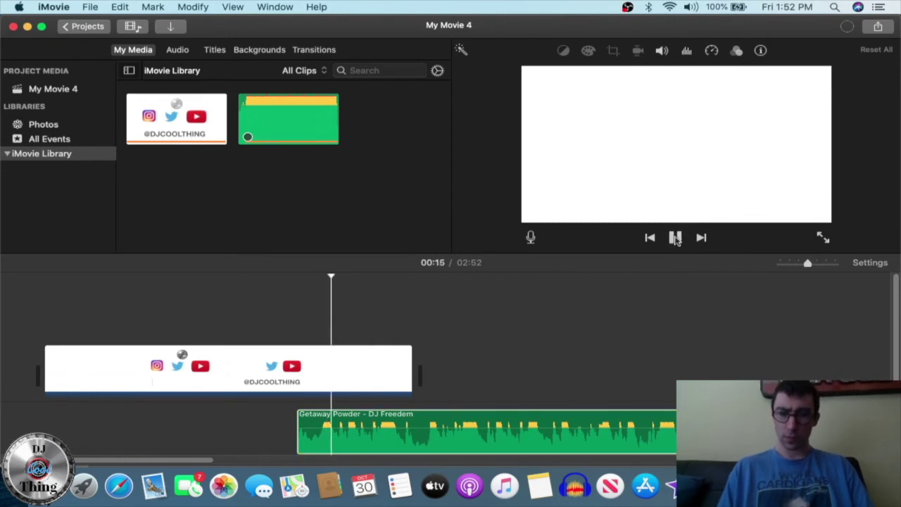
pyautogui.click(676, 238)
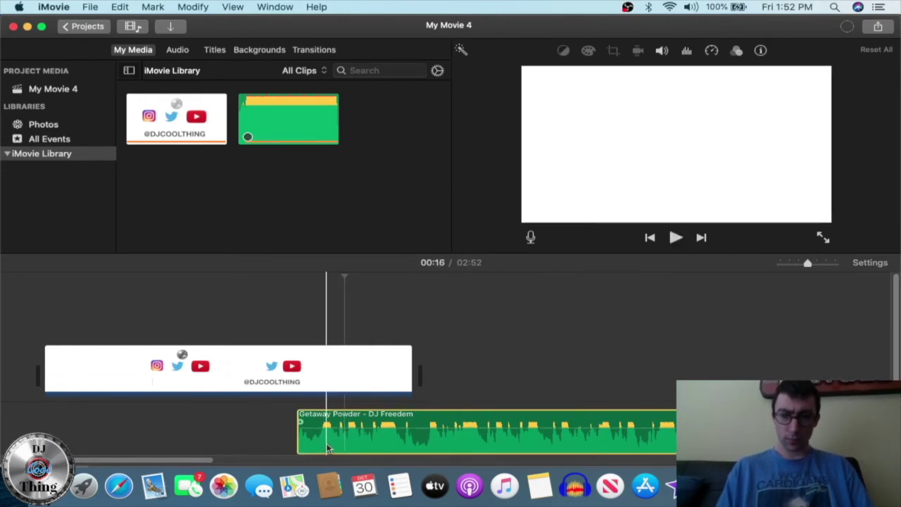
# - Trim the start of the Getaway Powder clip further to about 14 seconds and move the clip to the movie's beginning
pyautogui.click(321, 443)
pyautogui.click(193, 6)
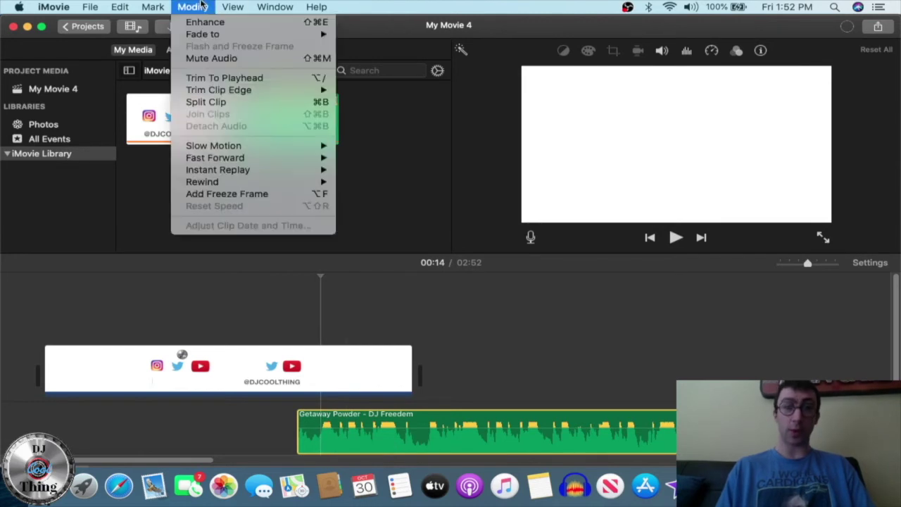
pyautogui.moveTo(163, 7)
pyautogui.moveTo(122, 7)
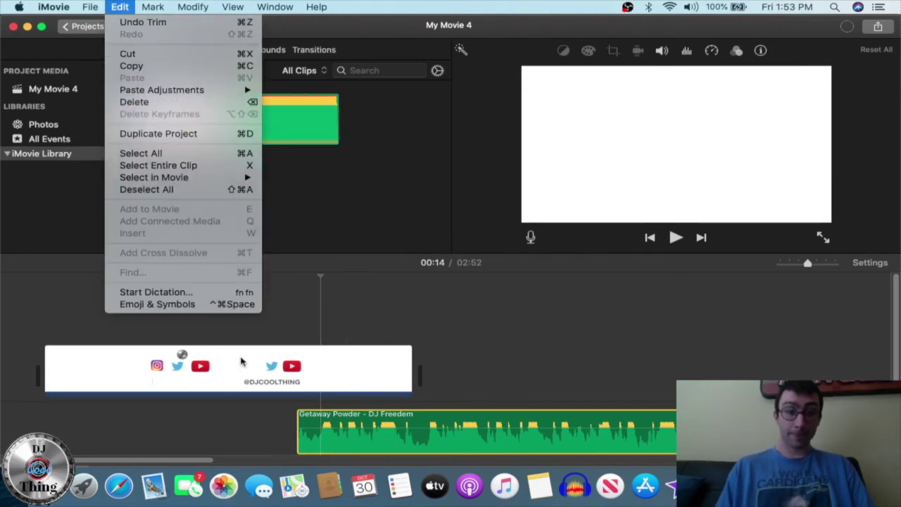
pyautogui.click(298, 437)
pyautogui.moveTo(297, 437); pyautogui.dragTo(312, 437)
pyautogui.moveTo(497, 440); pyautogui.dragTo(208, 449)
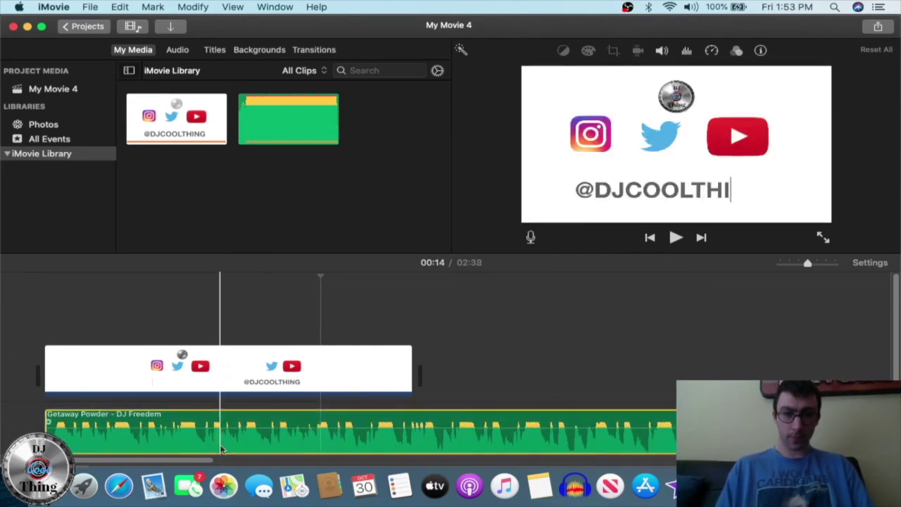
# - Shorten the end of the Getaway Powder clip to match the end of the intro video at 19 seconds
pyautogui.hscroll(10, 418, 446)
pyautogui.scroll(-5, 418, 446)
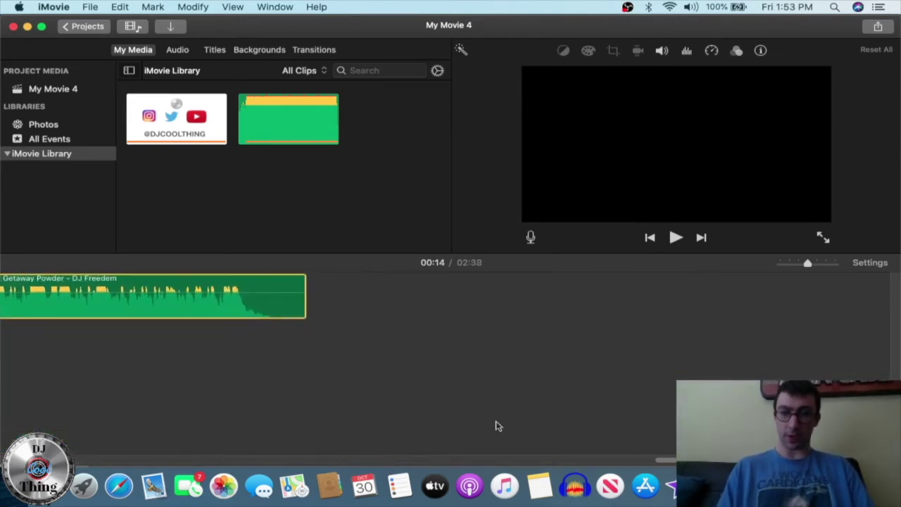
pyautogui.scroll(5, 497, 426)
pyautogui.hscroll(-2, 497, 427)
pyautogui.moveTo(365, 438); pyautogui.dragTo(412, 429)
pyautogui.click(373, 439)
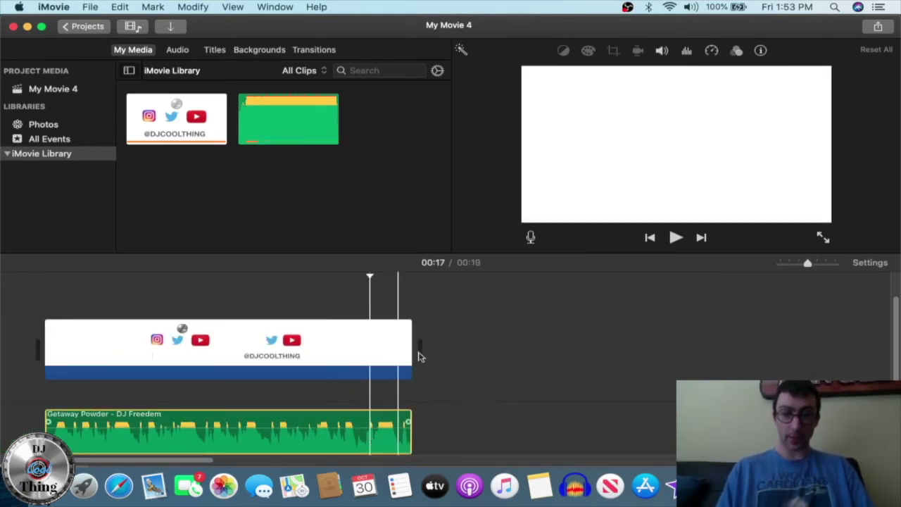
# - Lower the Getaway Powder clip's volume to 68% and play the movie from the beginning
pyautogui.click(663, 52)
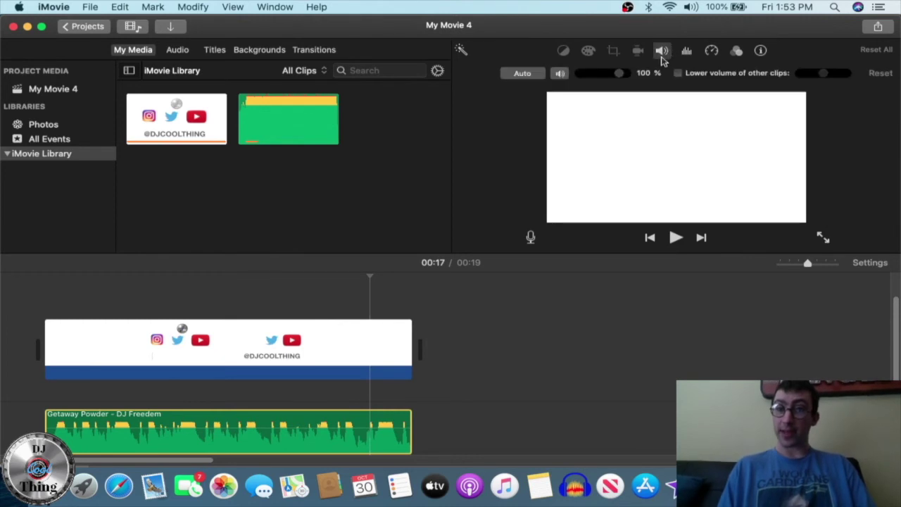
pyautogui.click(614, 75)
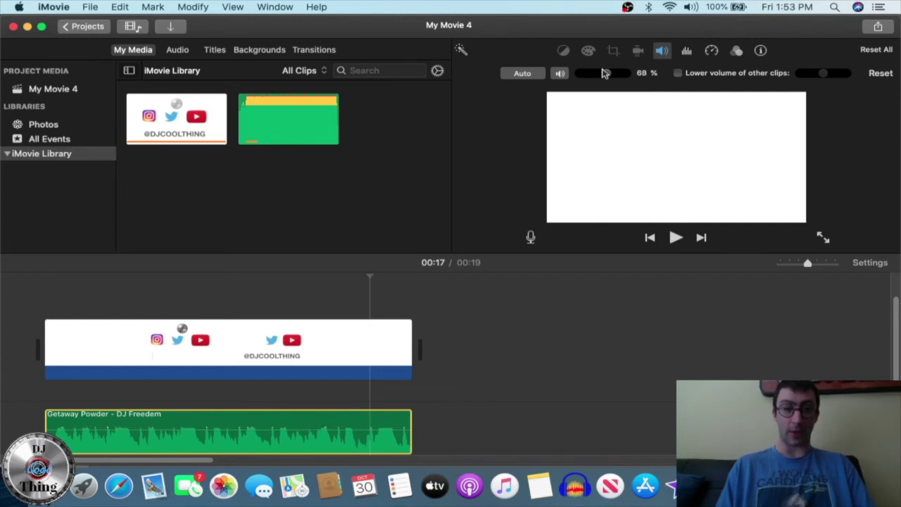
pyautogui.click(32, 381)
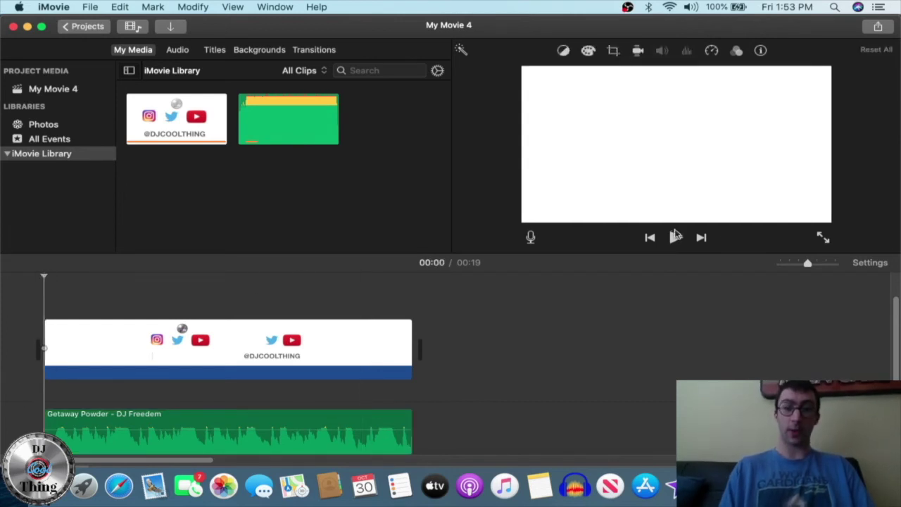
pyautogui.click(674, 238)
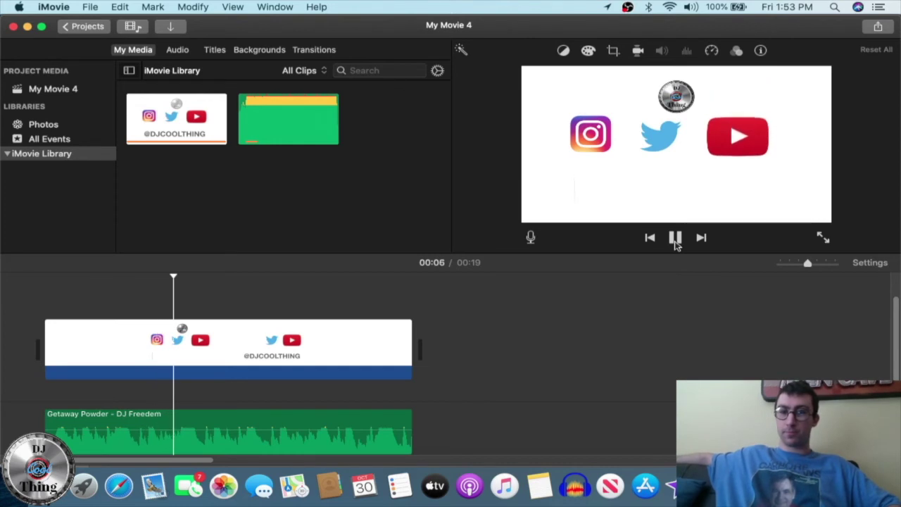
# - Pause the movie, switch to Safari, and search Google for "Keyboard sound effect"
pyautogui.click(675, 241)
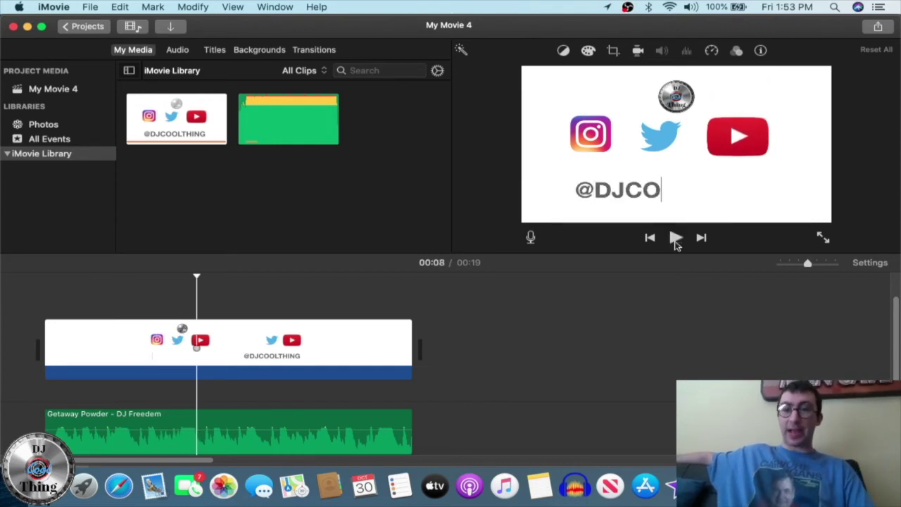
pyautogui.click(127, 499)
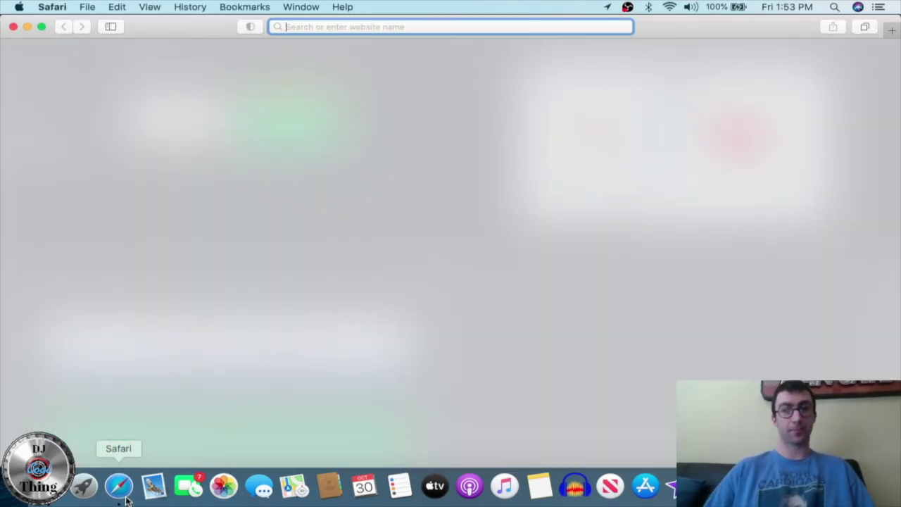
pyautogui.write('TR')
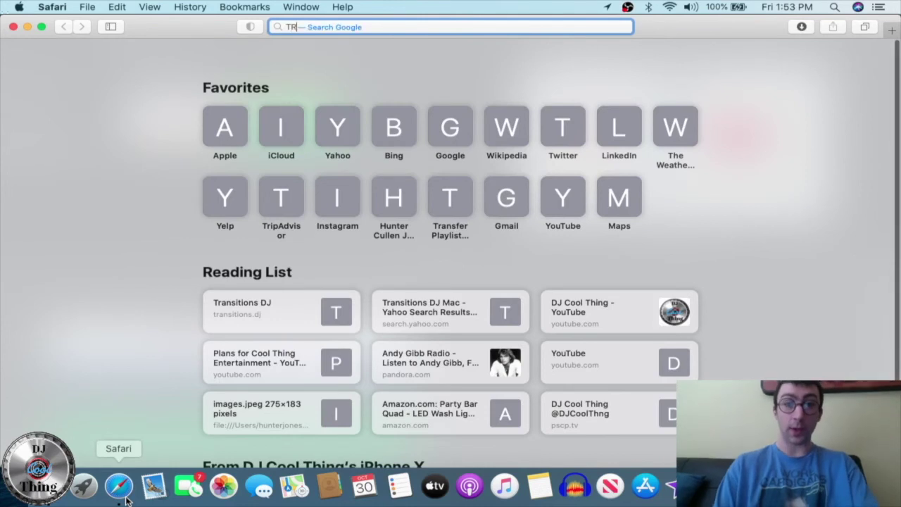
pyautogui.press('BackSpace')
pyautogui.press('BackSpace')
pyautogui.write('Key')
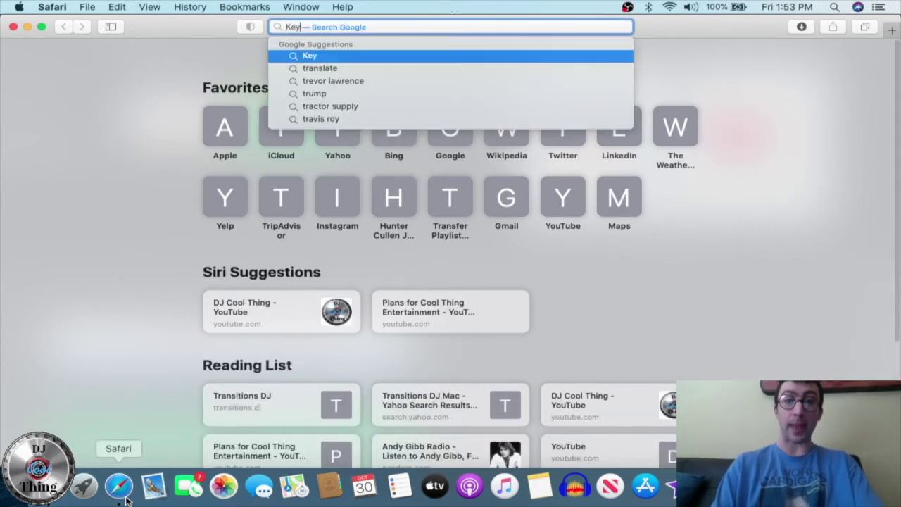
pyautogui.write('board sound effect')
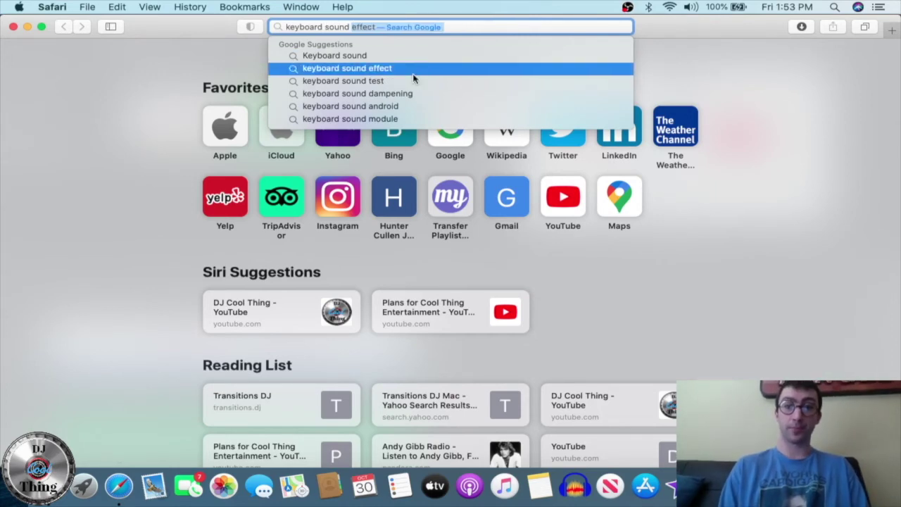
pyautogui.click(420, 58)
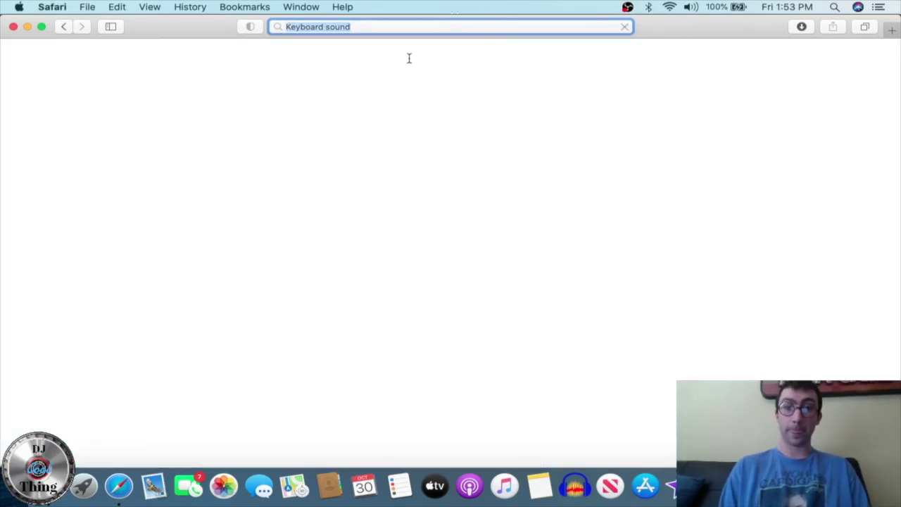
pyautogui.click(381, 74)
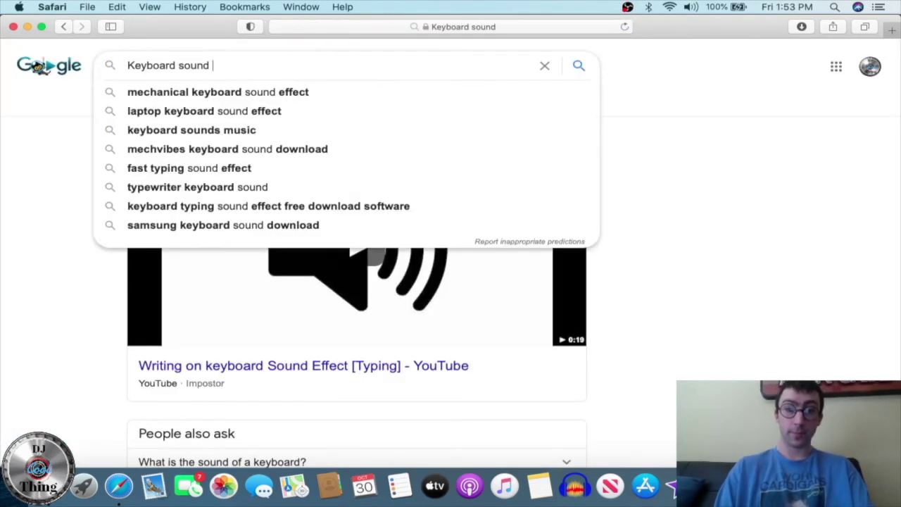
pyautogui.write('effect')
pyautogui.press('Return')
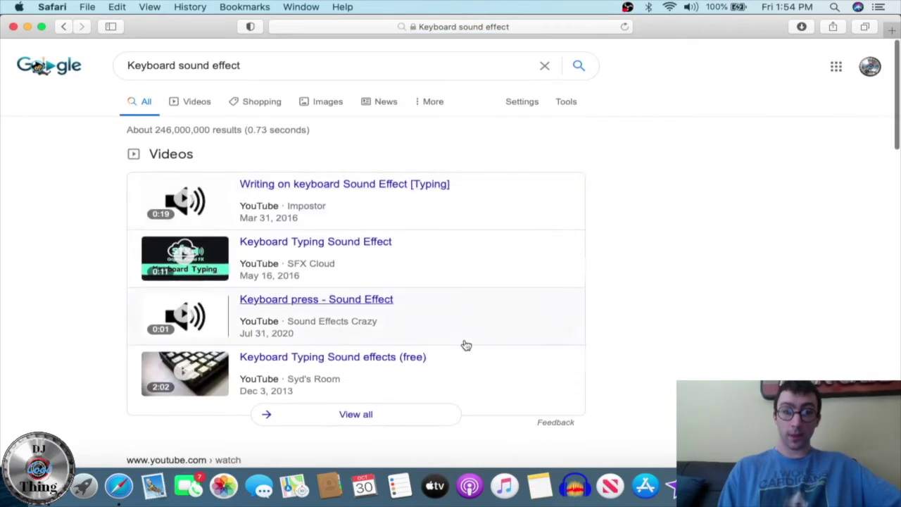
# - Open the freesoundslibrary.com Keyboard Typing Sound result and preview the sound
pyautogui.scroll(-10, 468, 380)
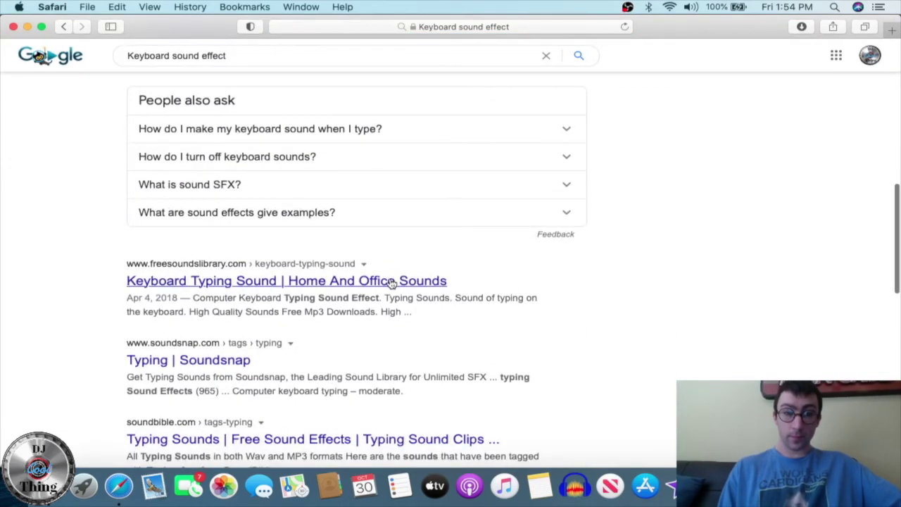
pyautogui.click(392, 281)
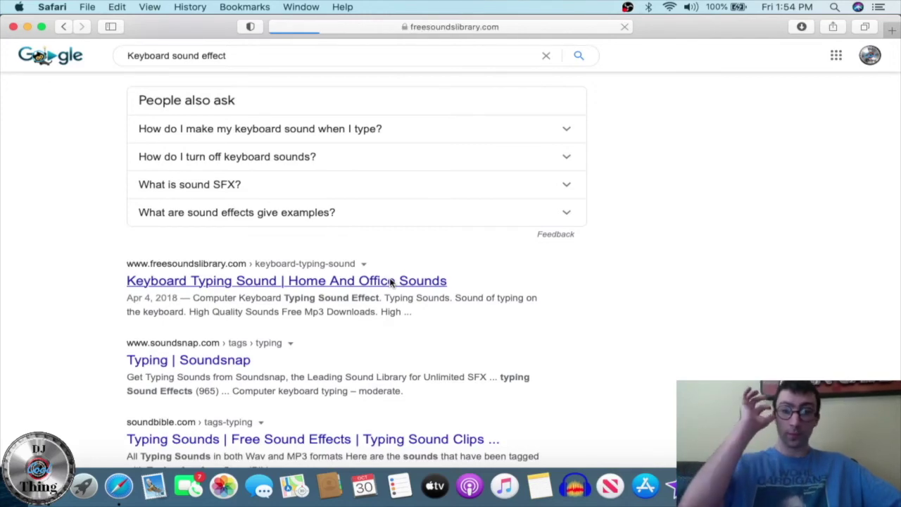
pyautogui.scroll(-10, 532, 361)
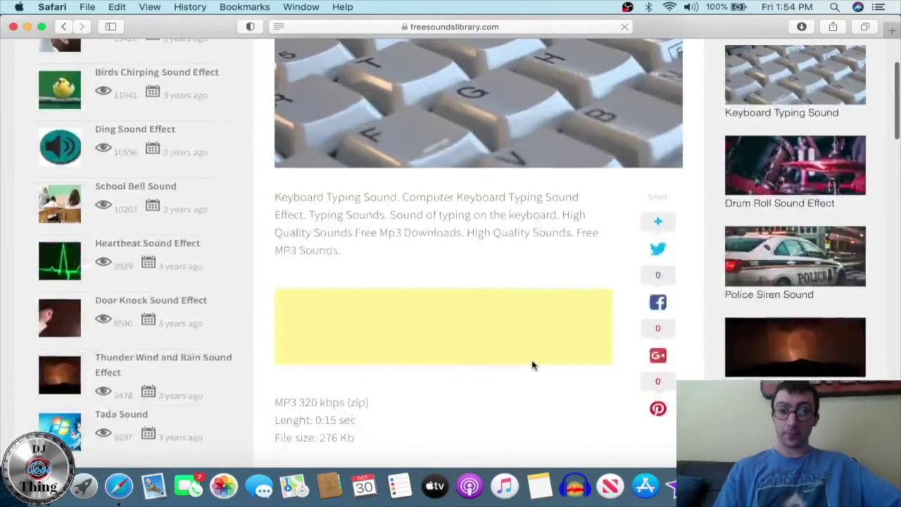
pyautogui.scroll(-5, 532, 364)
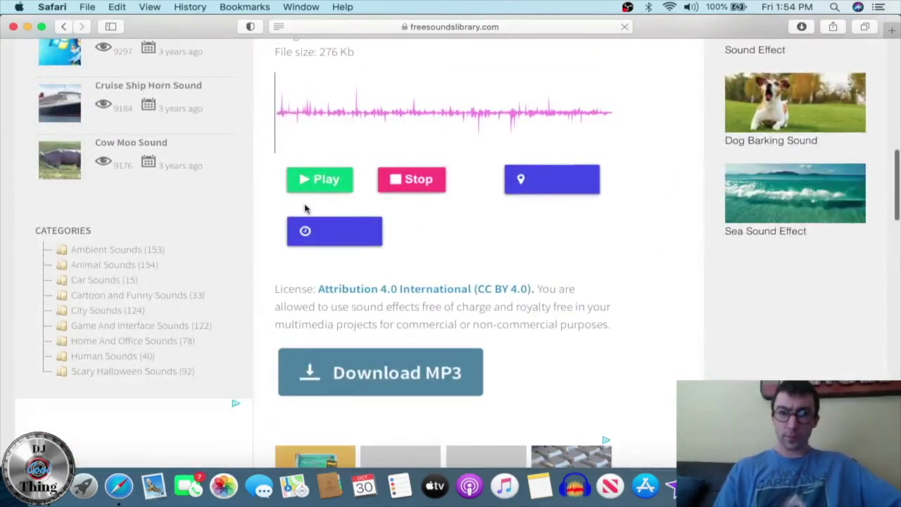
pyautogui.scroll(4, 305, 207)
pyautogui.click(313, 307)
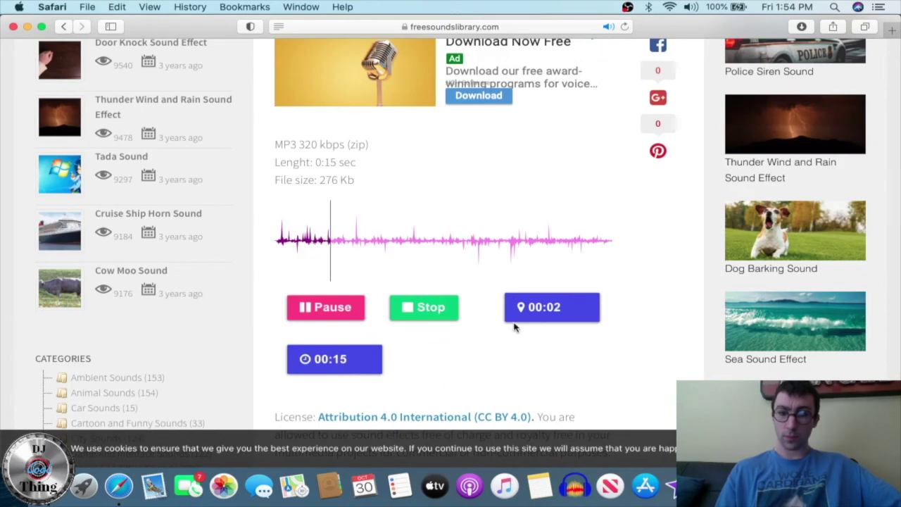
# - Download the keyboard typing sound as MP3, allow downloads from the site, and pause the preview
pyautogui.scroll(-3, 386, 384)
pyautogui.click(388, 382)
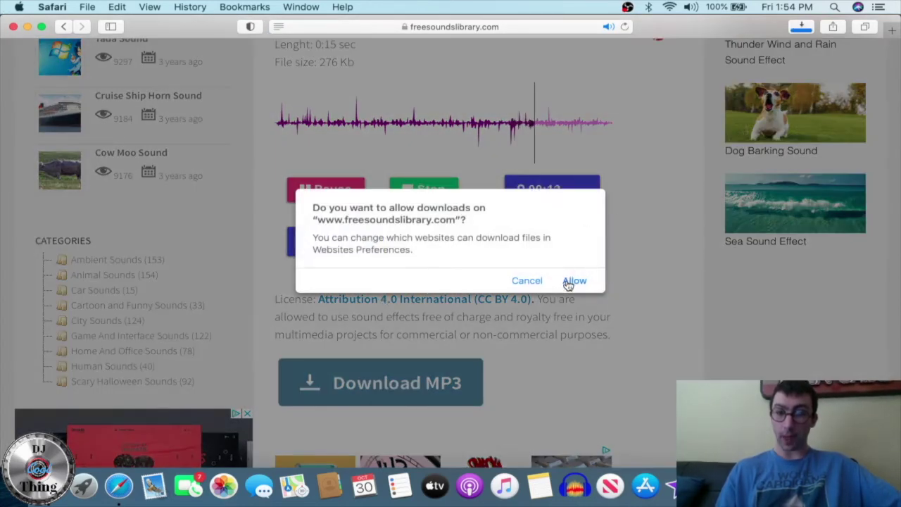
pyautogui.click(574, 281)
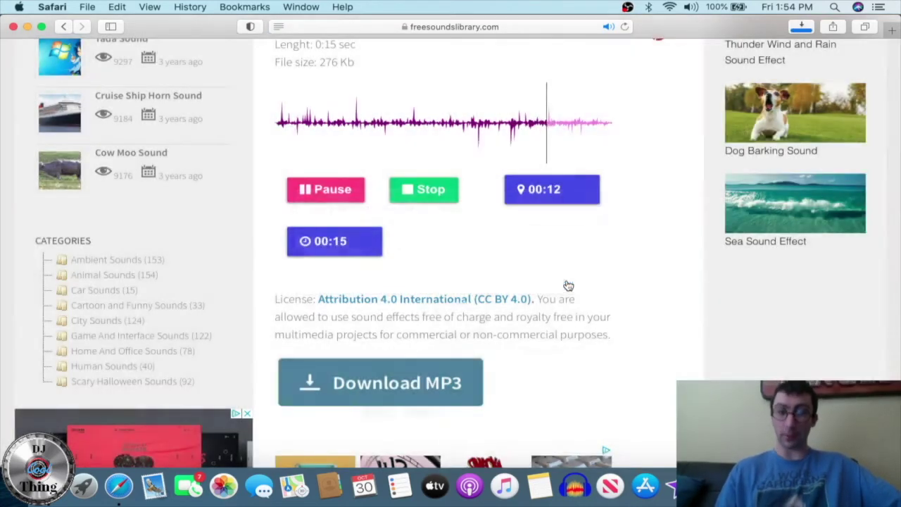
pyautogui.scroll(2, 566, 282)
pyautogui.click(314, 257)
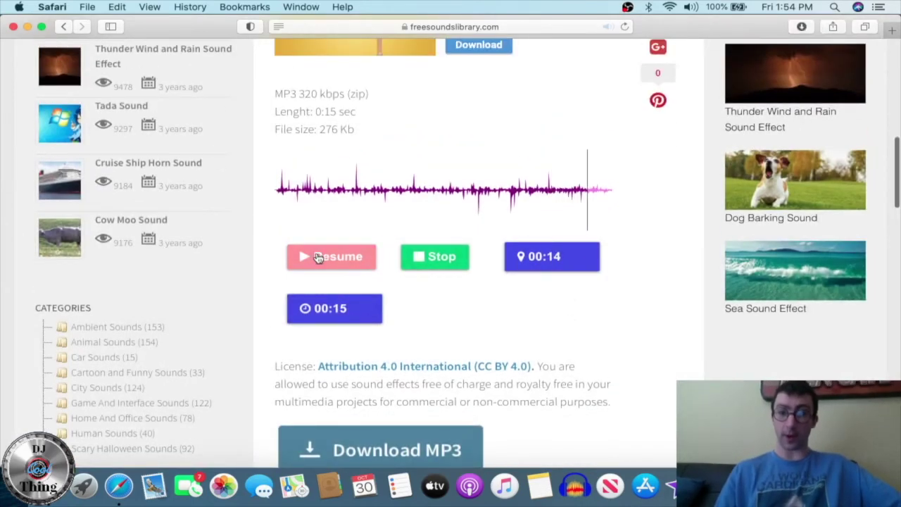
# - Switch to the Downloads folder in Finder, extract keyboard-typing-sound.zip, and open the extracted folder
pyautogui.click(673, 490)
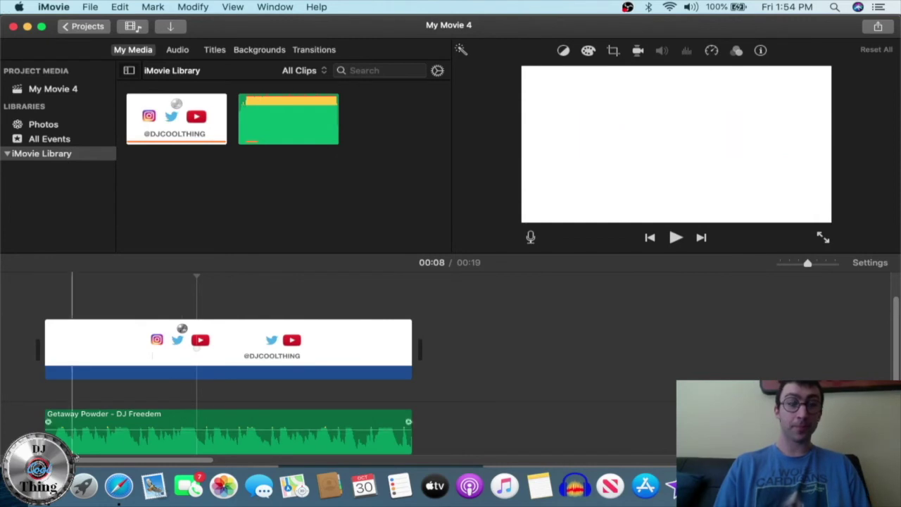
pyautogui.click(49, 486)
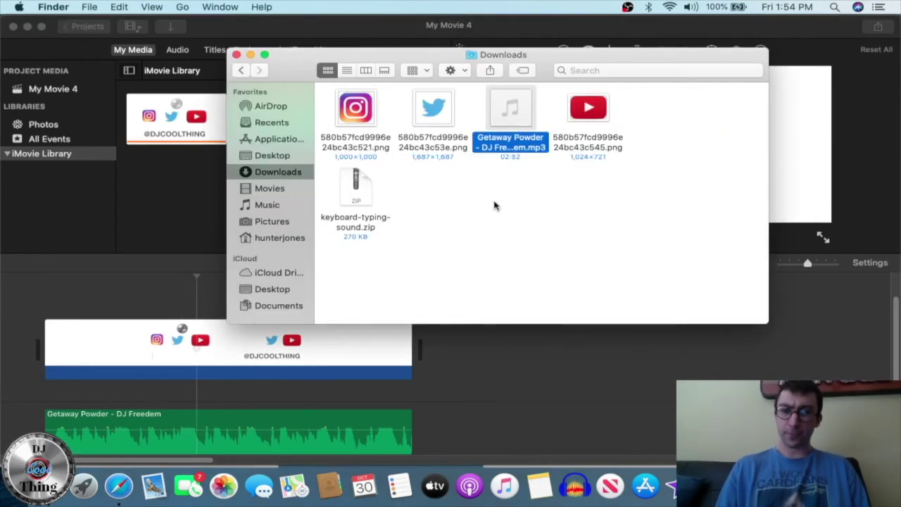
pyautogui.doubleClick(359, 189)
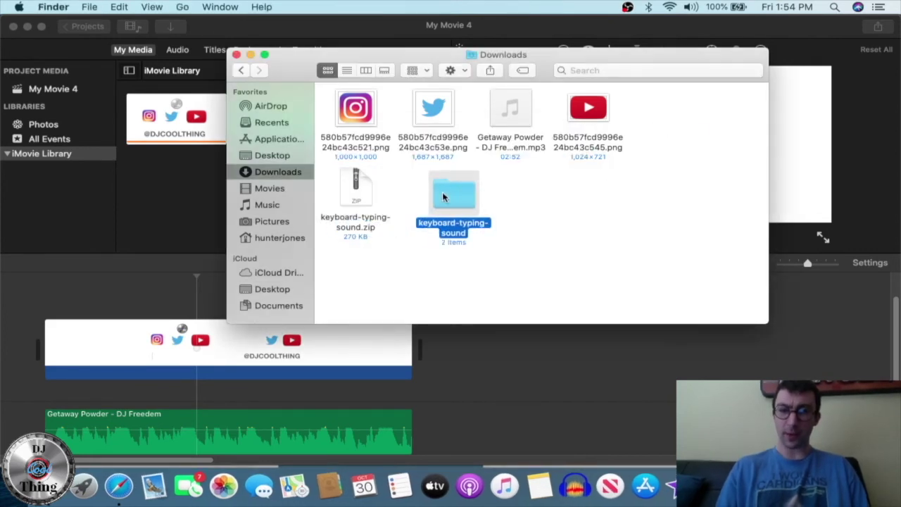
pyautogui.doubleClick(433, 199)
# - Add keyboard-typing-sound.mp3 to the iMovie timeline beneath the intro video, near the start of the handle's typing animation
pyautogui.click(357, 109)
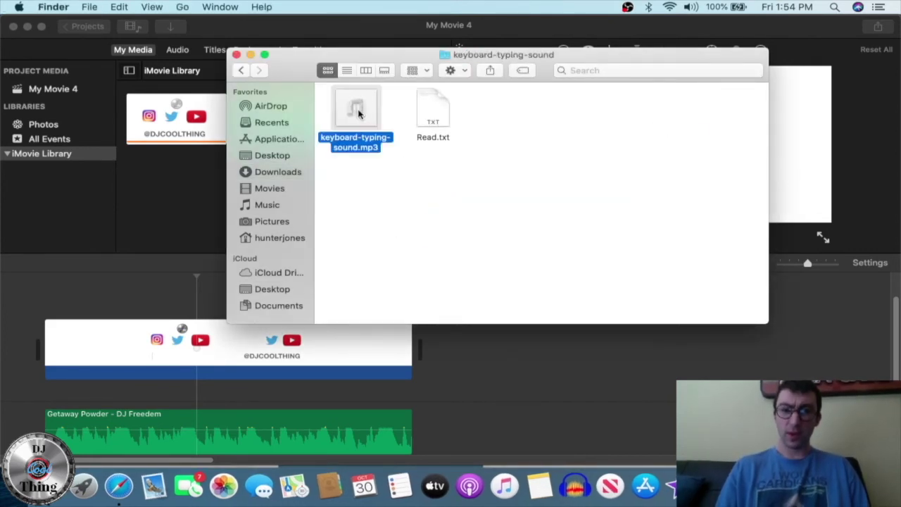
pyautogui.click(433, 227)
pyautogui.moveTo(368, 137); pyautogui.dragTo(194, 394)
pyautogui.click(281, 389)
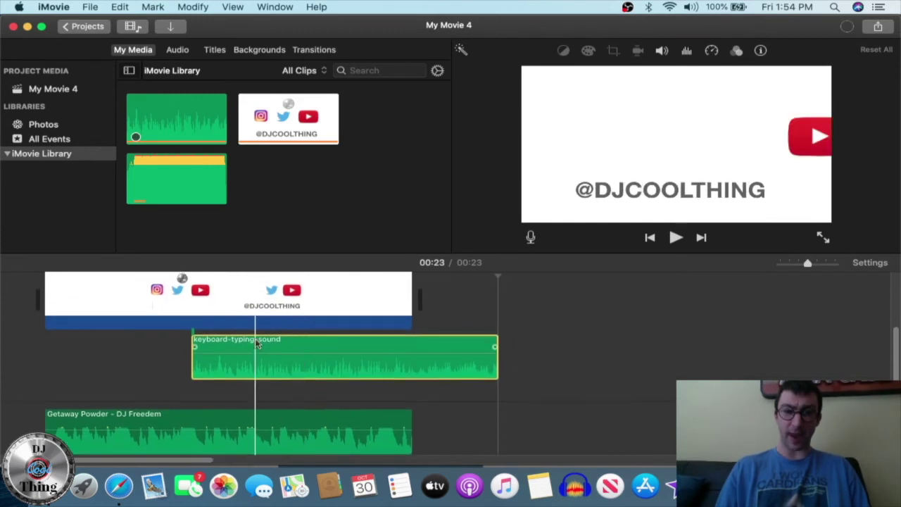
pyautogui.moveTo(226, 344)
pyautogui.mouseDown()
pyautogui.moveTo(258, 345)
pyautogui.moveTo(223, 344)
pyautogui.mouseUp()
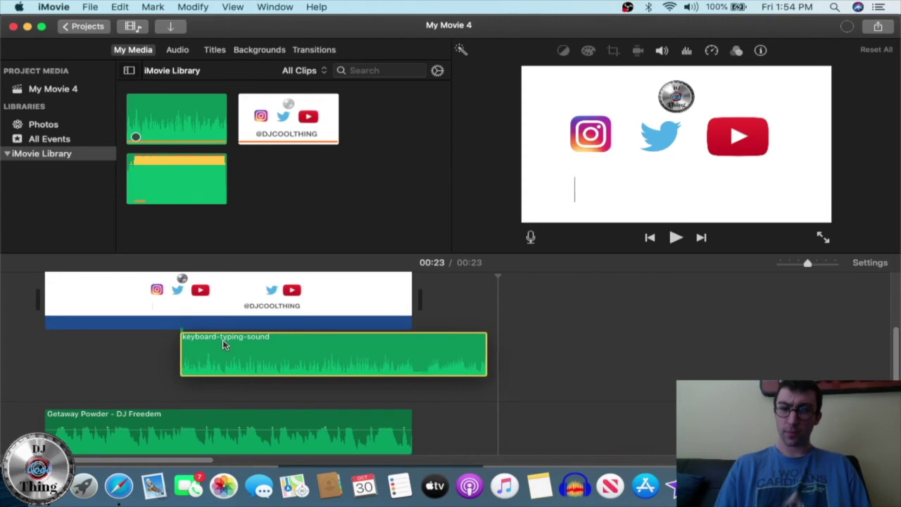
pyautogui.moveTo(484, 361); pyautogui.dragTo(210, 355)
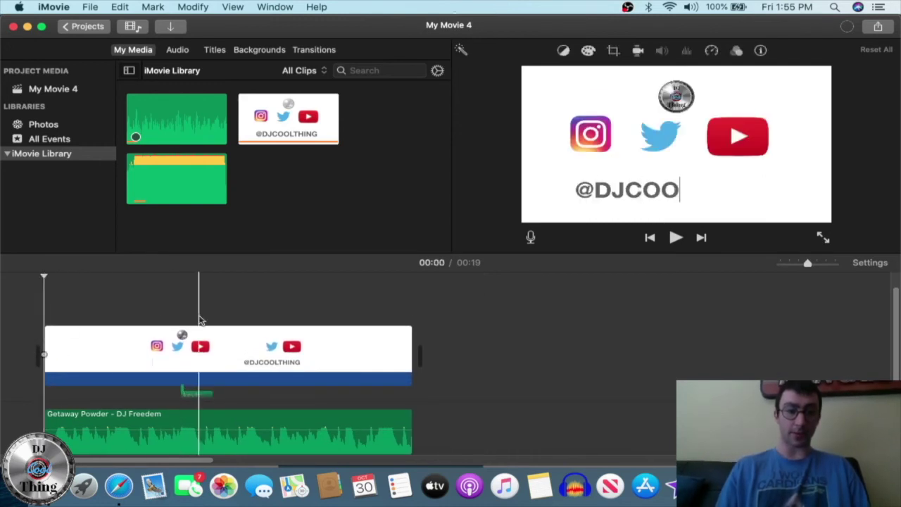
pyautogui.click(673, 241)
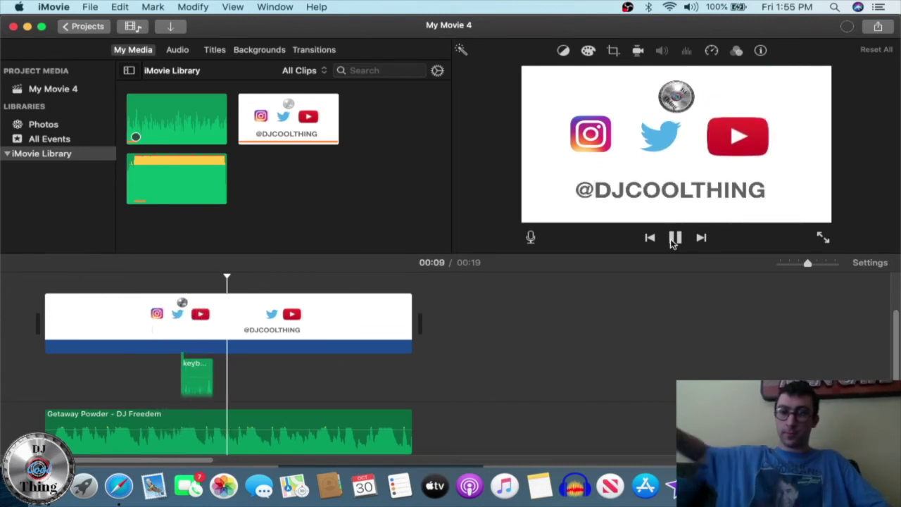
# - Raise the keyboard-typing-sound clip's volume to 187% and play the movie from the beginning
pyautogui.click(195, 373)
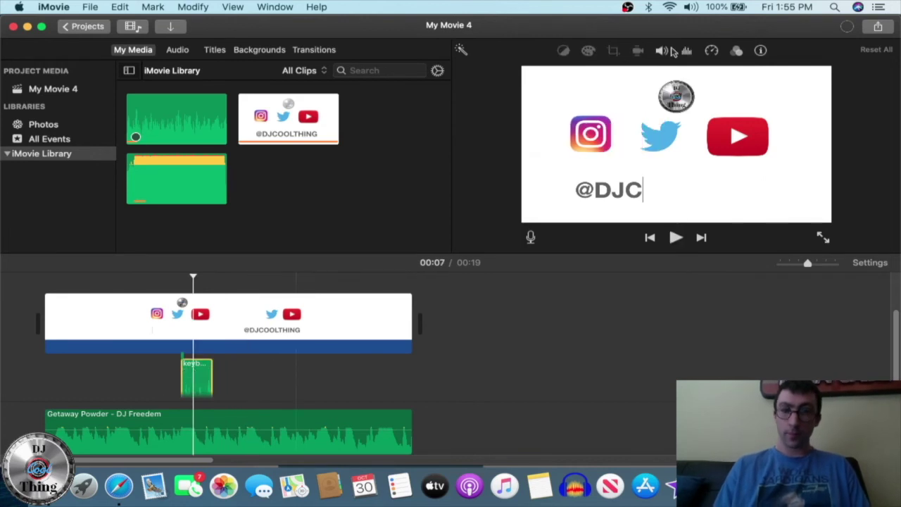
pyautogui.click(661, 52)
pyautogui.moveTo(614, 77); pyautogui.dragTo(619, 74)
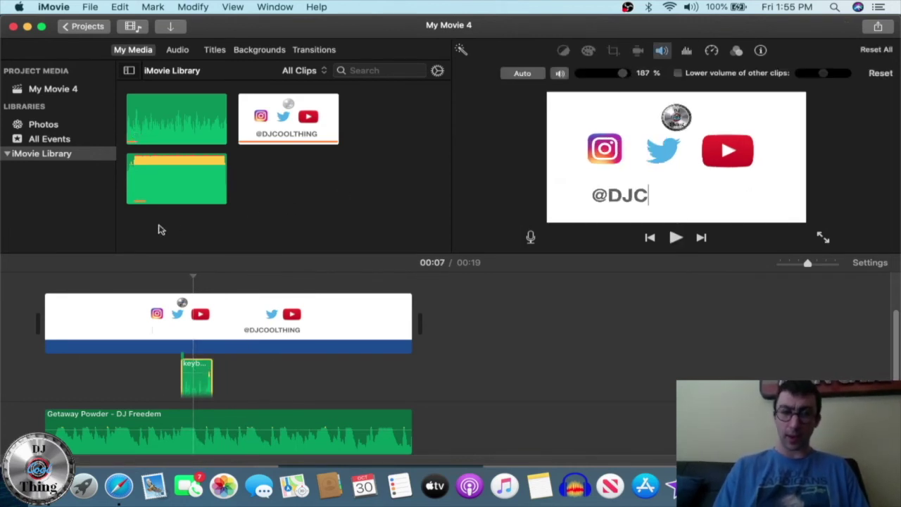
pyautogui.click(44, 303)
pyautogui.click(674, 239)
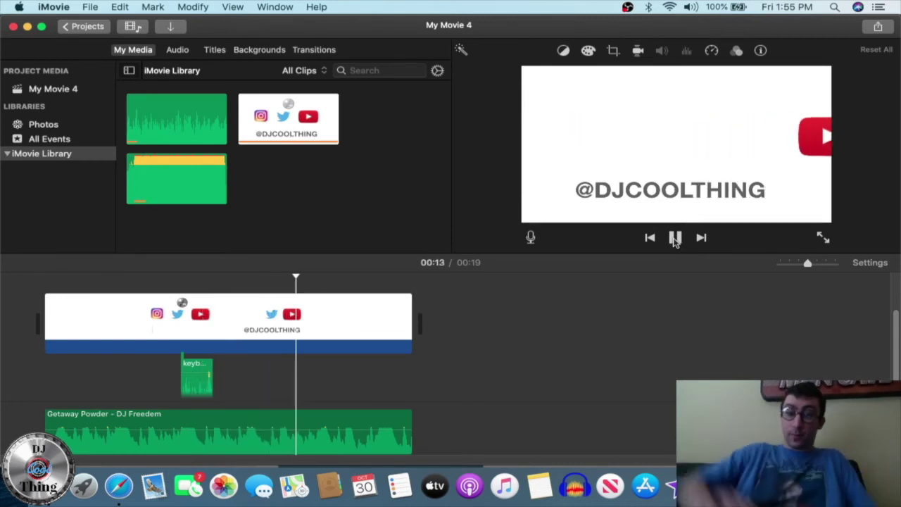
pyautogui.click(674, 239)
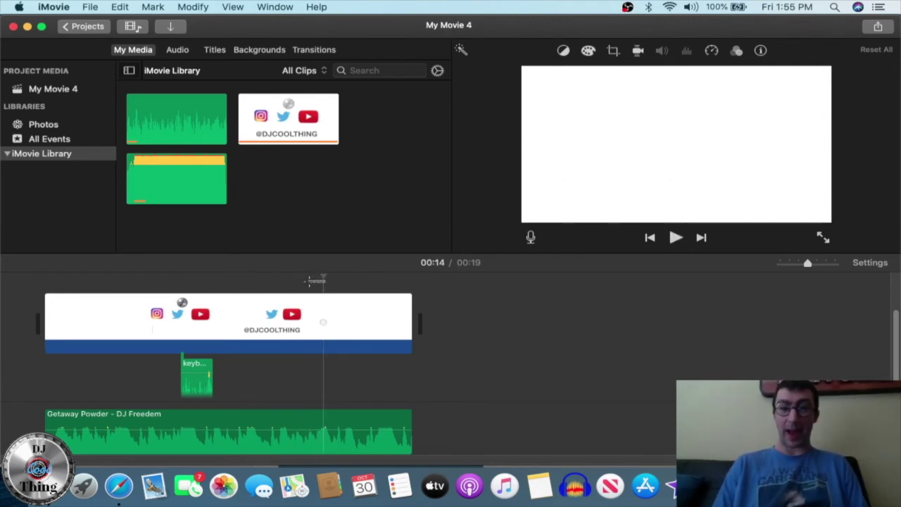
pyautogui.moveTo(301, 281); pyautogui.dragTo(317, 278)
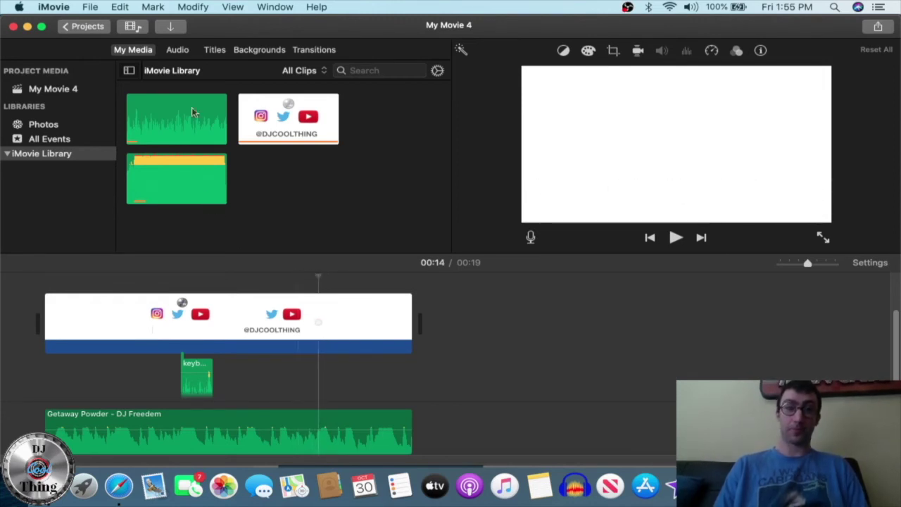
pyautogui.click(195, 9)
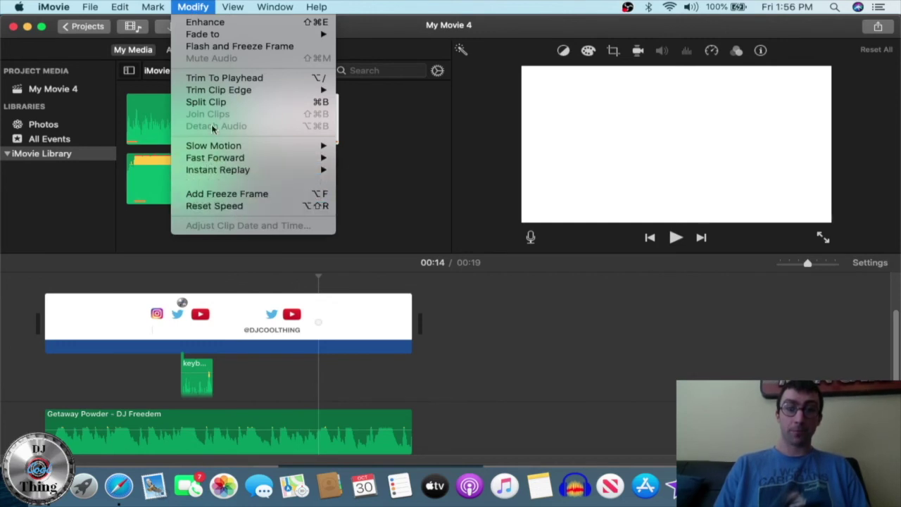
pyautogui.moveTo(167, 6)
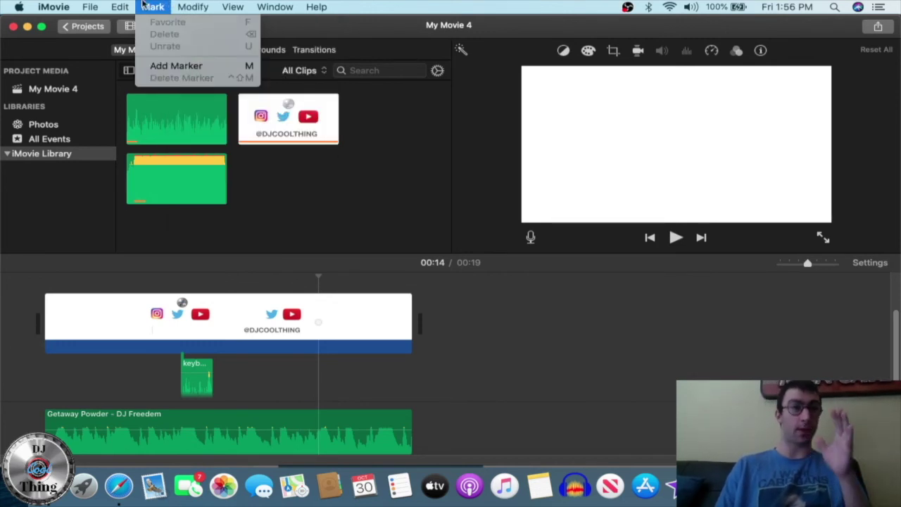
pyautogui.moveTo(118, 6)
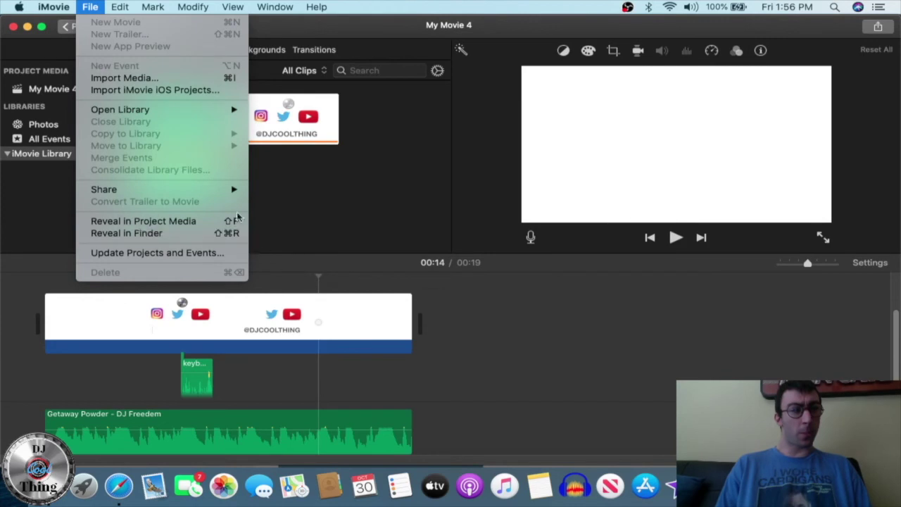
pyautogui.moveTo(242, 5)
pyautogui.click(131, 89)
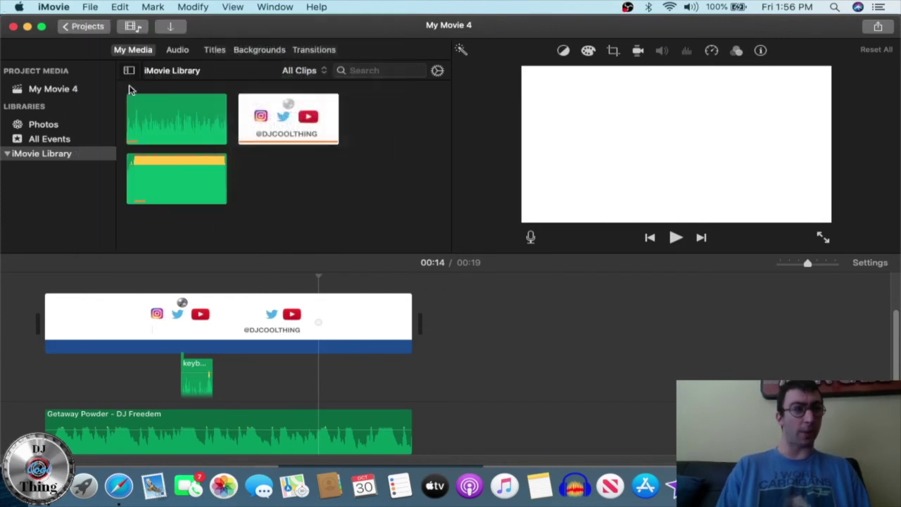
# - Add an Expand title above the intro video near its end, starting at about 14 seconds
pyautogui.click(215, 50)
pyautogui.scroll(-1, 240, 209)
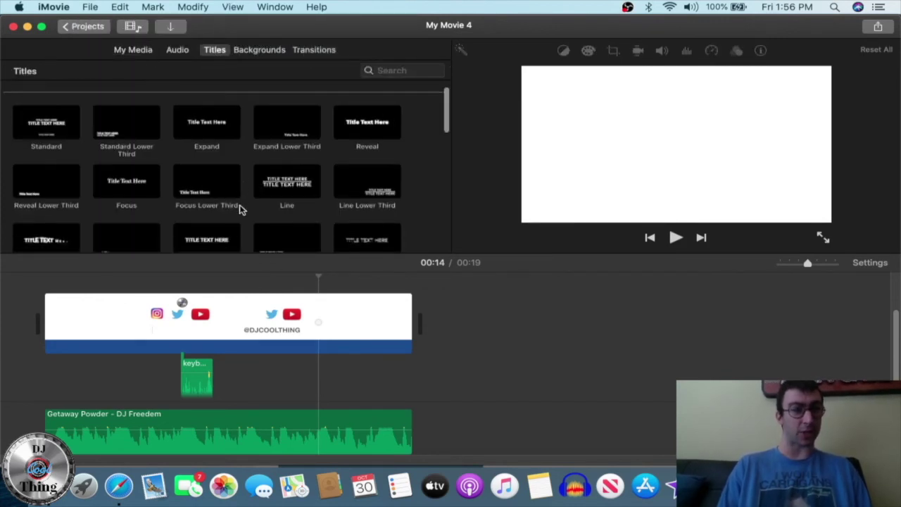
pyautogui.moveTo(220, 129); pyautogui.dragTo(386, 300)
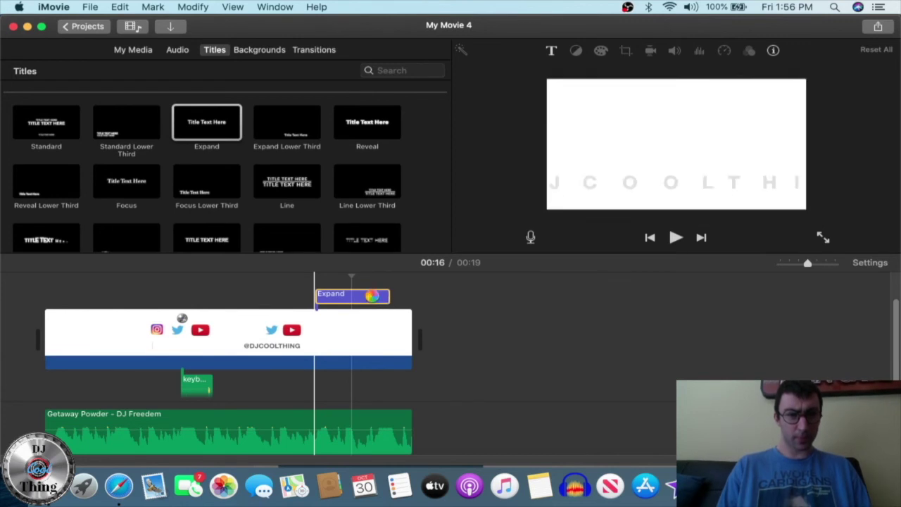
# - Extend the Expand title to the end of the intro video and set its text colour to black
pyautogui.click(382, 299)
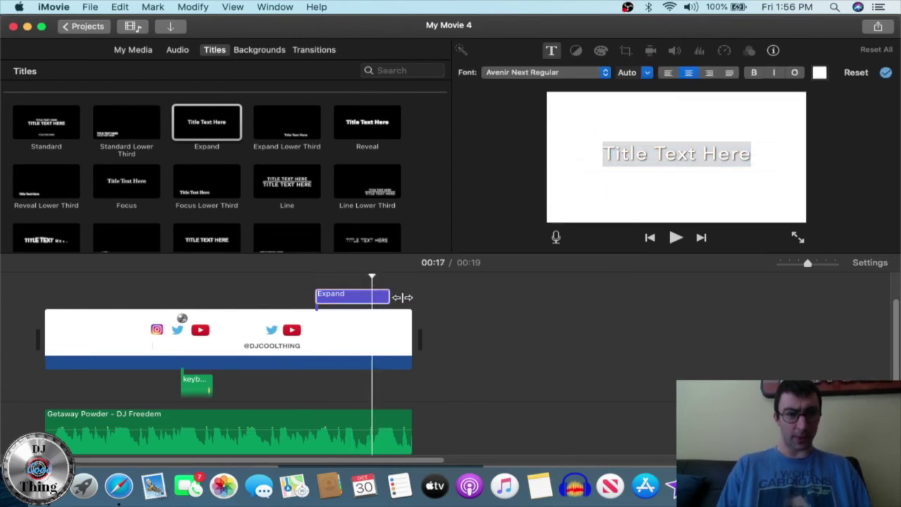
pyautogui.moveTo(384, 295); pyautogui.dragTo(407, 295)
pyautogui.click(378, 302)
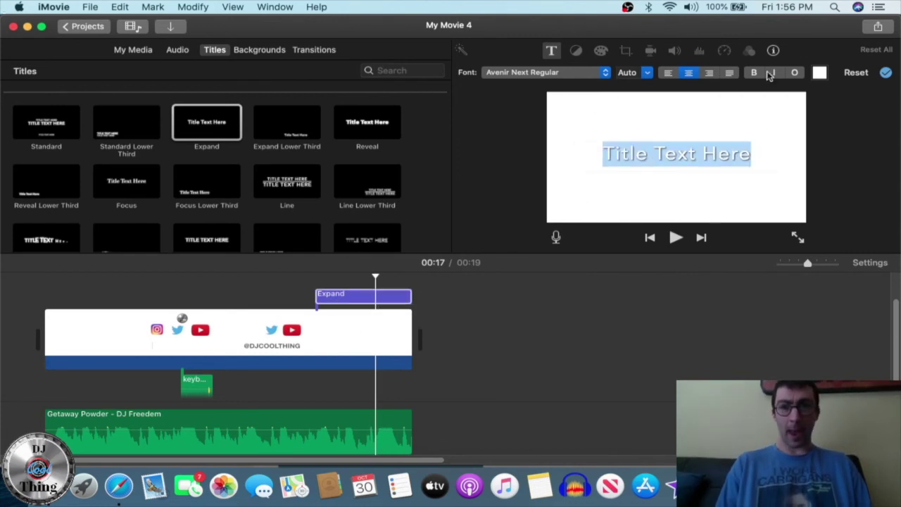
pyautogui.click(820, 72)
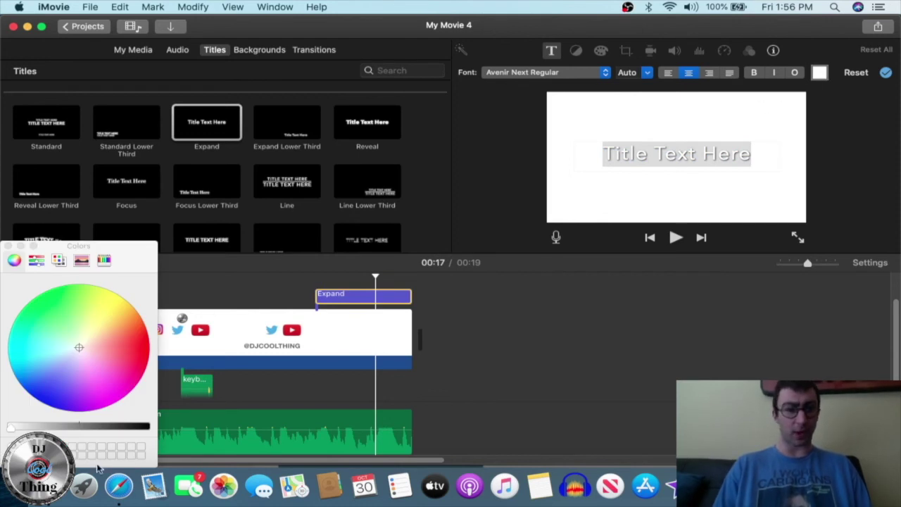
pyautogui.moveTo(13, 434); pyautogui.dragTo(156, 430)
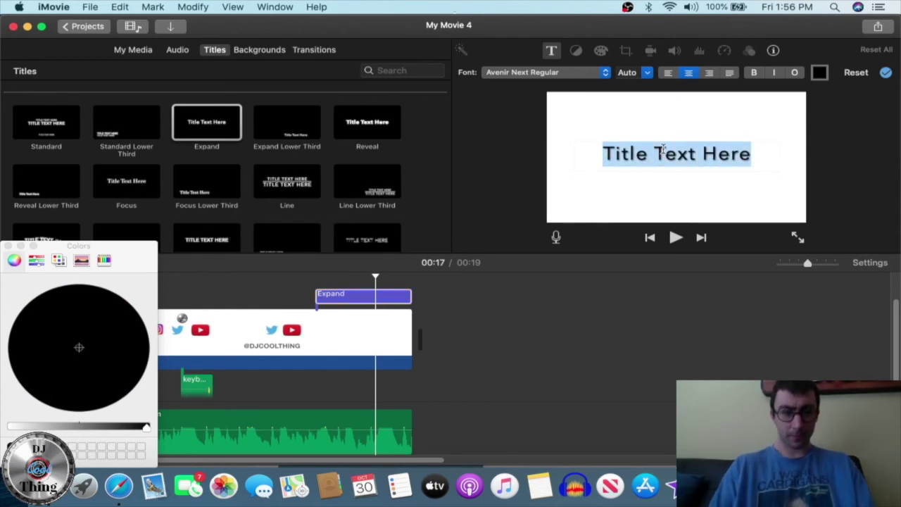
# - Replace the Expand title's placeholder text with "Like, Comment, & Subscribe"
pyautogui.write('Like')
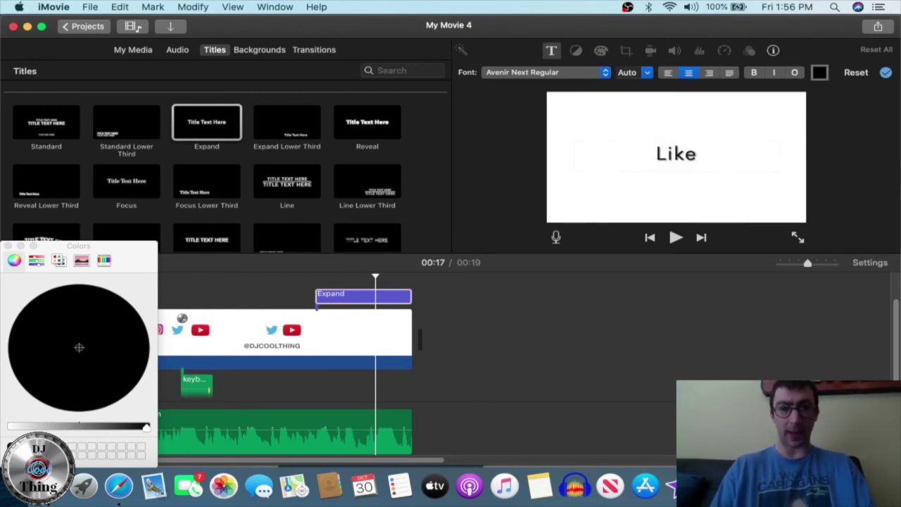
pyautogui.write(', Commnet')
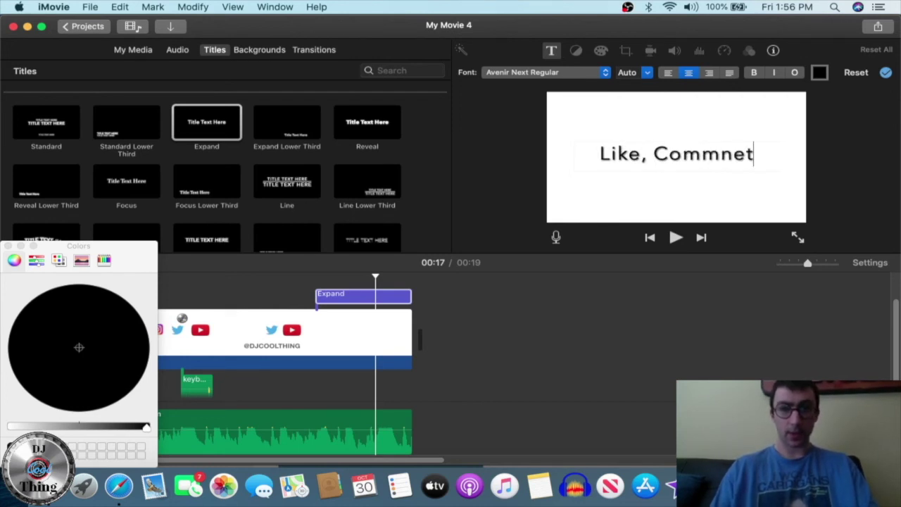
pyautogui.press('BackSpace')
pyautogui.press('BackSpace')
pyautogui.press('BackSpace')
pyautogui.write('ent')
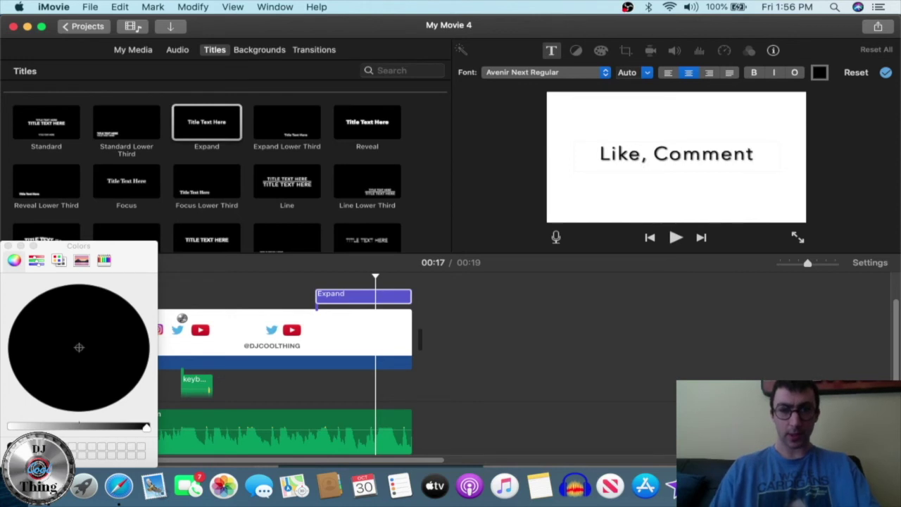
pyautogui.write(', & ')
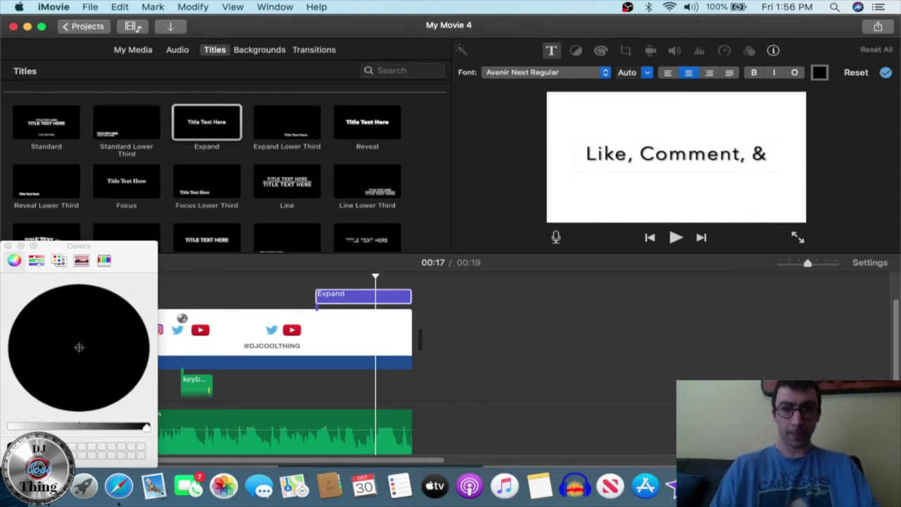
pyautogui.write('Subsc')
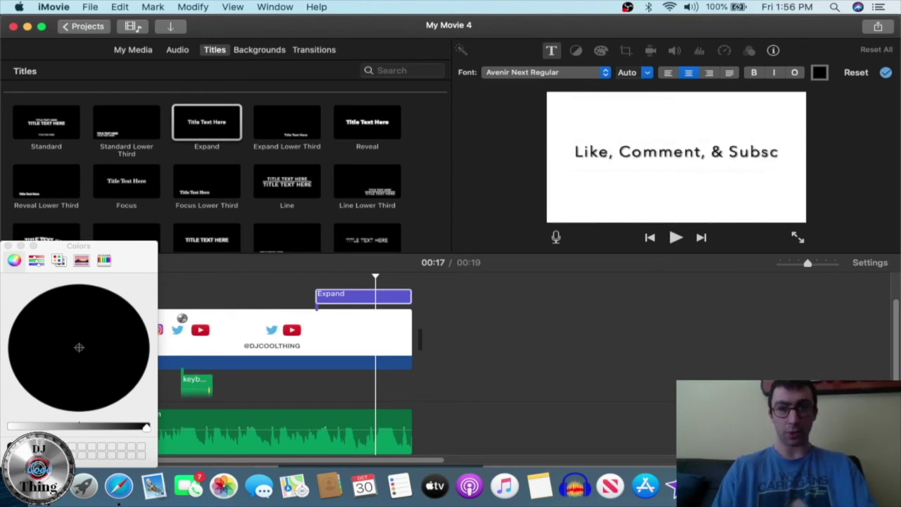
pyautogui.write('ribe')
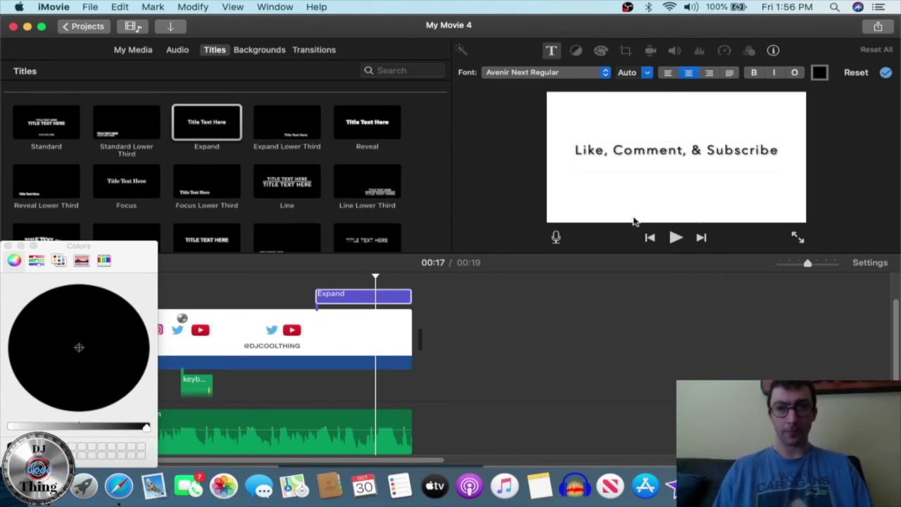
# - Close the colour picker and play the movie's ending to review the Expand title
pyautogui.click(455, 362)
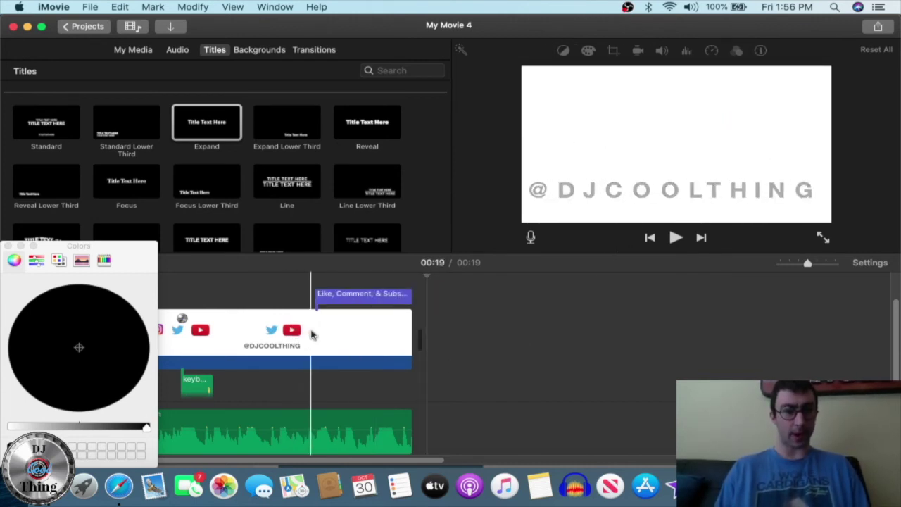
pyautogui.click(312, 331)
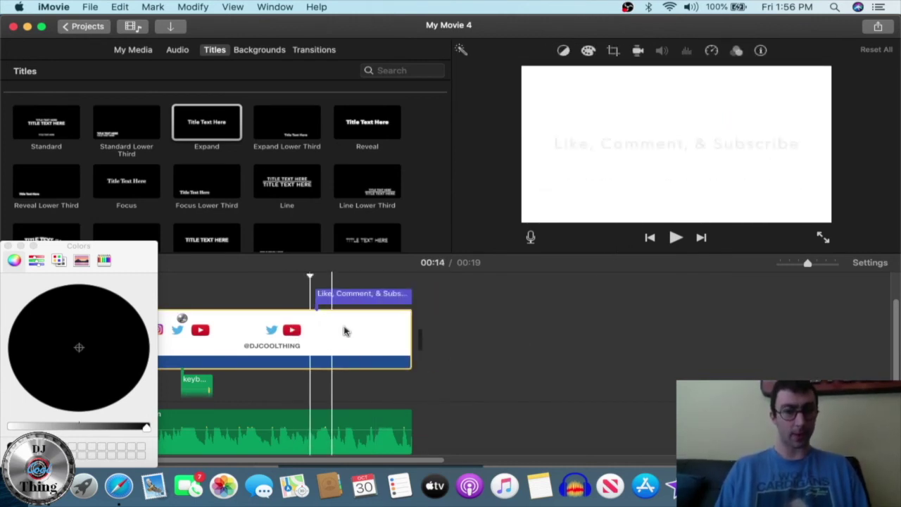
pyautogui.click(8, 247)
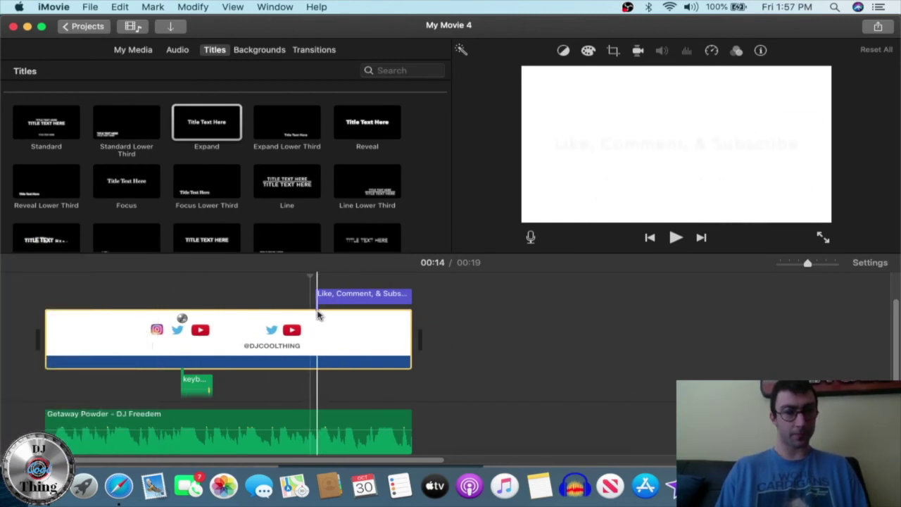
pyautogui.click(317, 297)
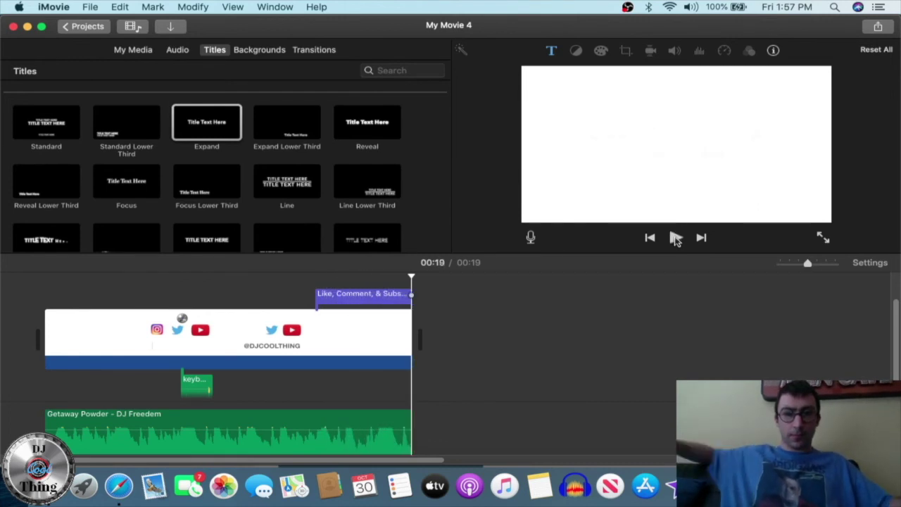
# - Preview the Reveal, Focus and Pop-up title styles, and delete the Expand title from the timeline
pyautogui.click(352, 126)
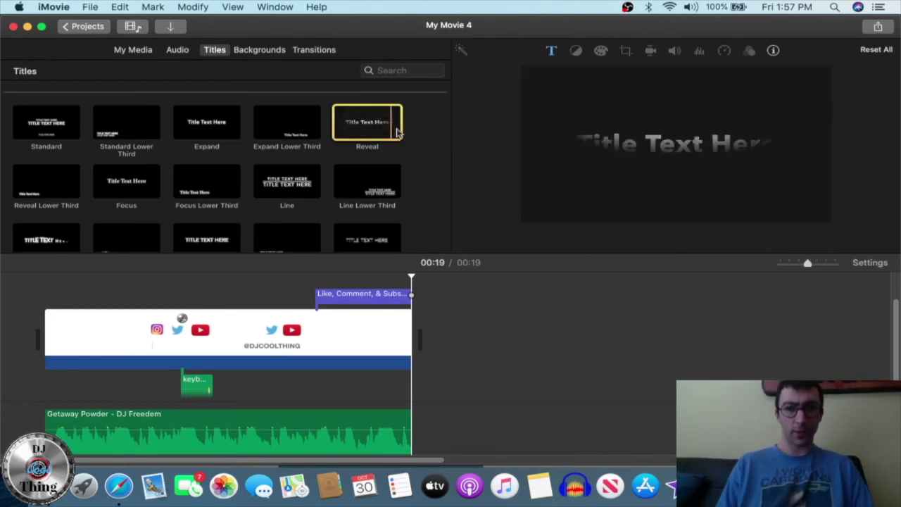
pyautogui.click(126, 190)
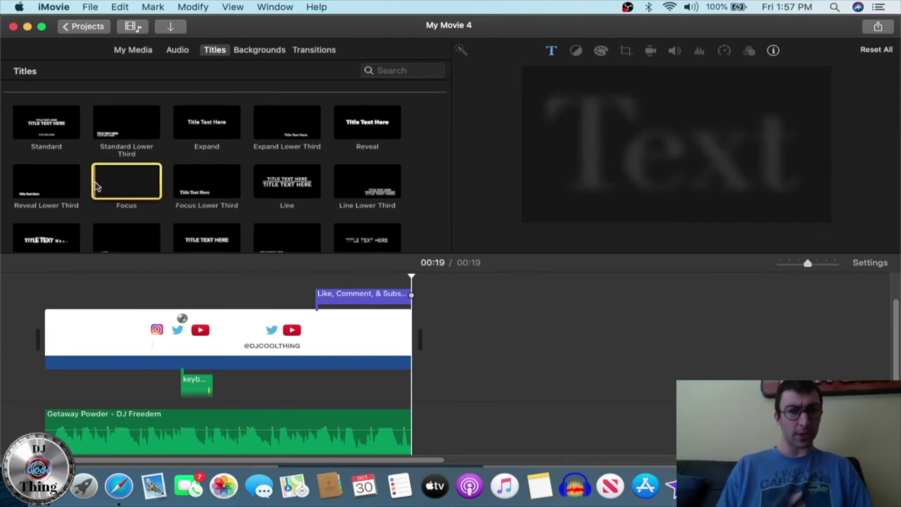
pyautogui.scroll(-3, 151, 190)
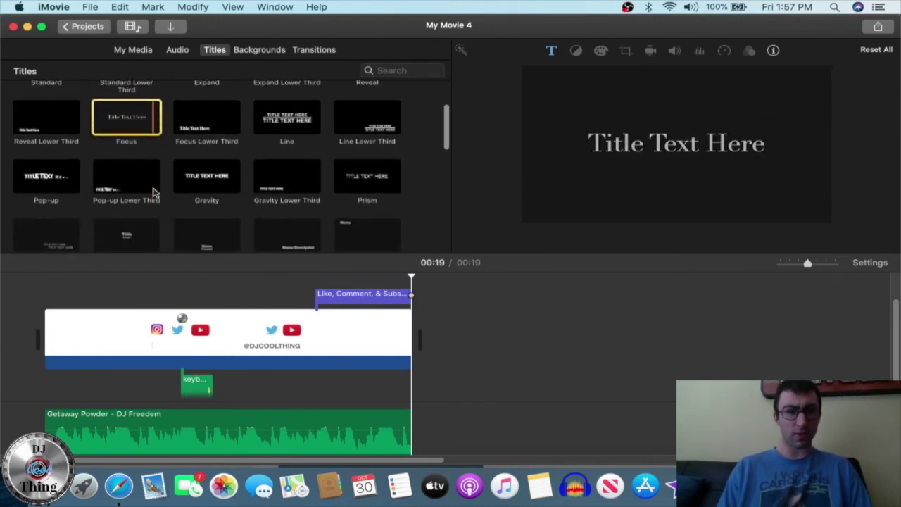
pyautogui.click(17, 185)
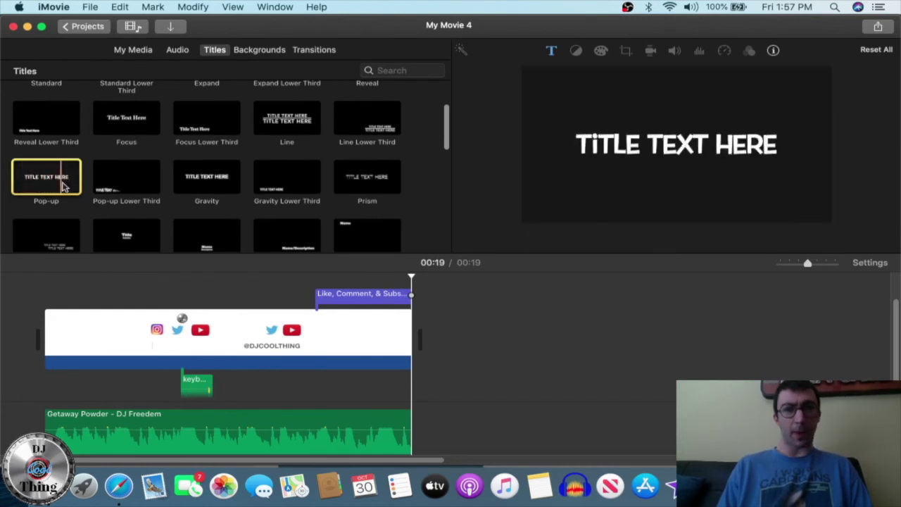
pyautogui.click(372, 297)
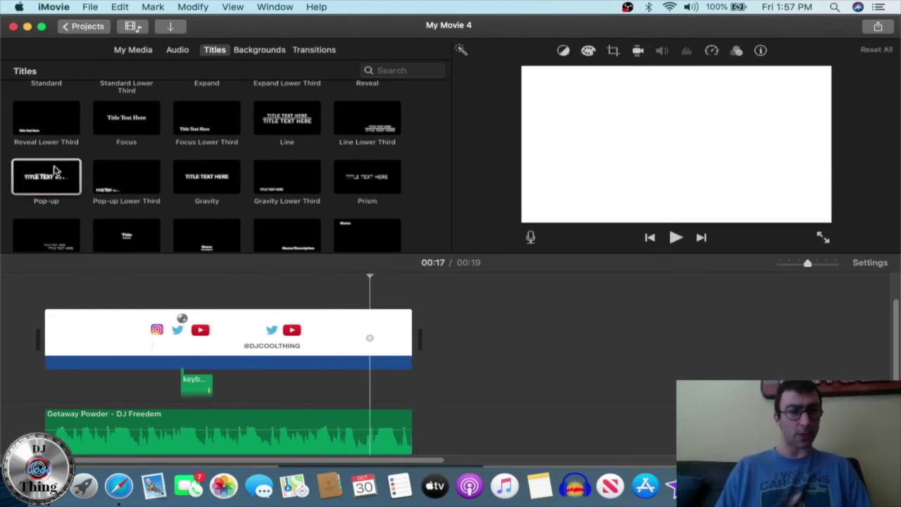
# - Add a Pop-up title above the intro video near its end and extend it to the end of the video
pyautogui.moveTo(46, 176); pyautogui.dragTo(321, 289)
pyautogui.click(370, 302)
pyautogui.moveTo(393, 297); pyautogui.dragTo(413, 296)
# - Set the Pop-up title's text colour to black
pyautogui.click(657, 171)
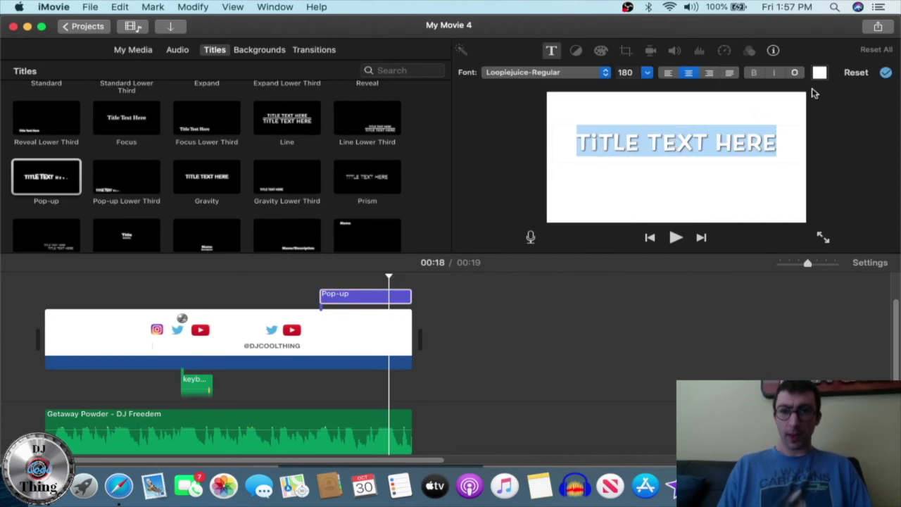
pyautogui.click(820, 73)
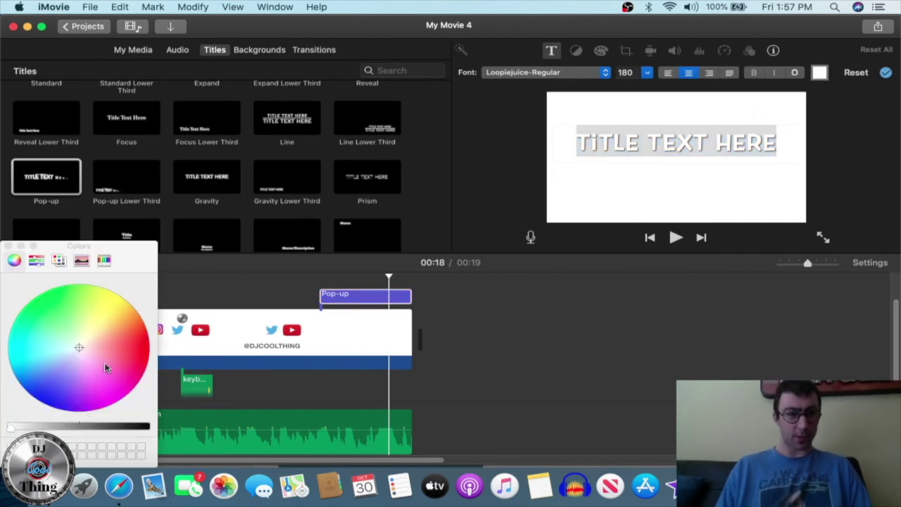
pyautogui.moveTo(16, 429); pyautogui.dragTo(187, 428)
pyautogui.click(531, 281)
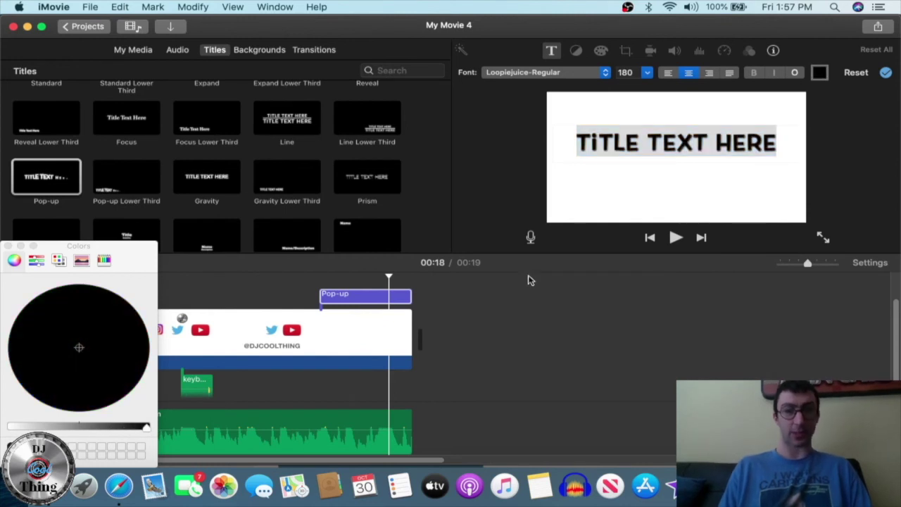
# - Replace the Pop-up title's placeholder text with "Like, Comment & Subscribe" and close the colour picker
pyautogui.doubleClick(694, 148)
pyautogui.press('super+a')
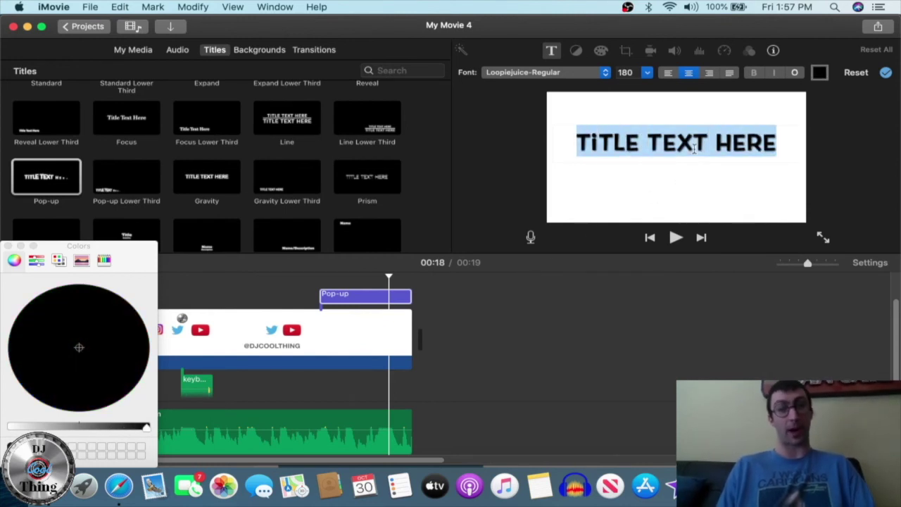
pyautogui.write('LIKE ')
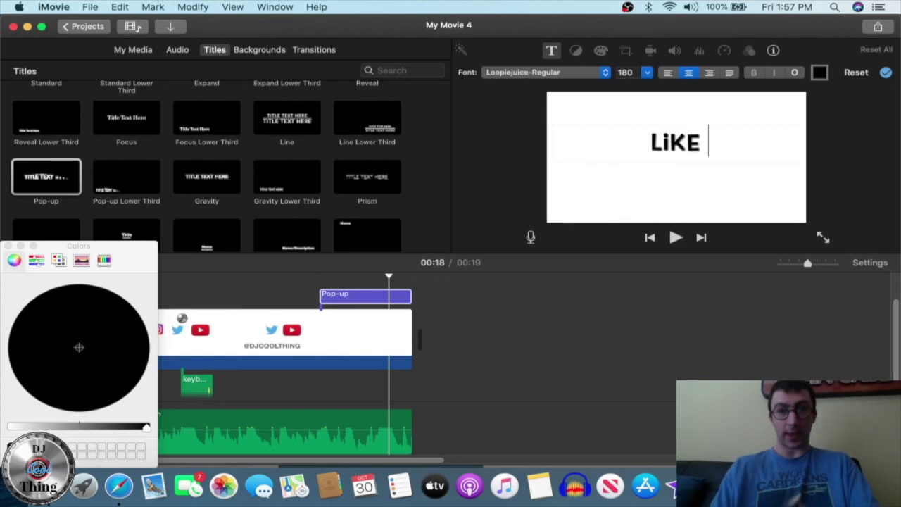
pyautogui.write(', ')
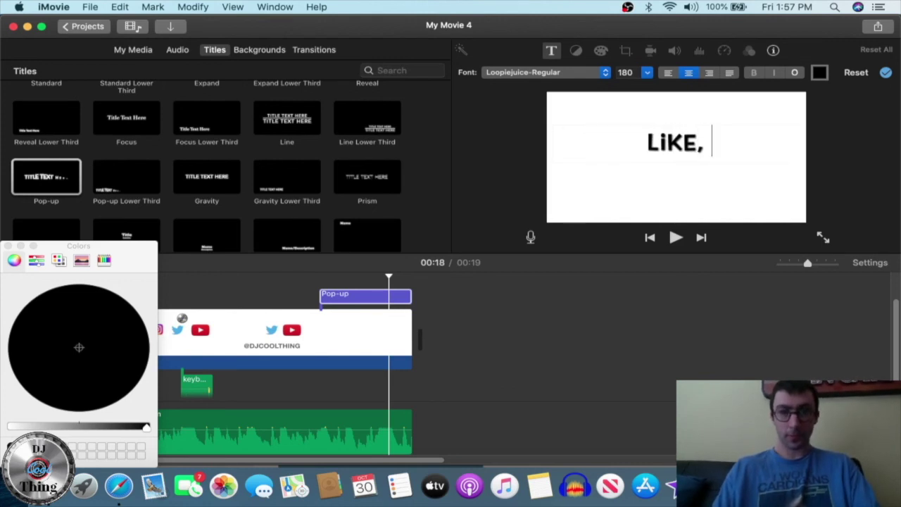
pyautogui.write('COMMENT')
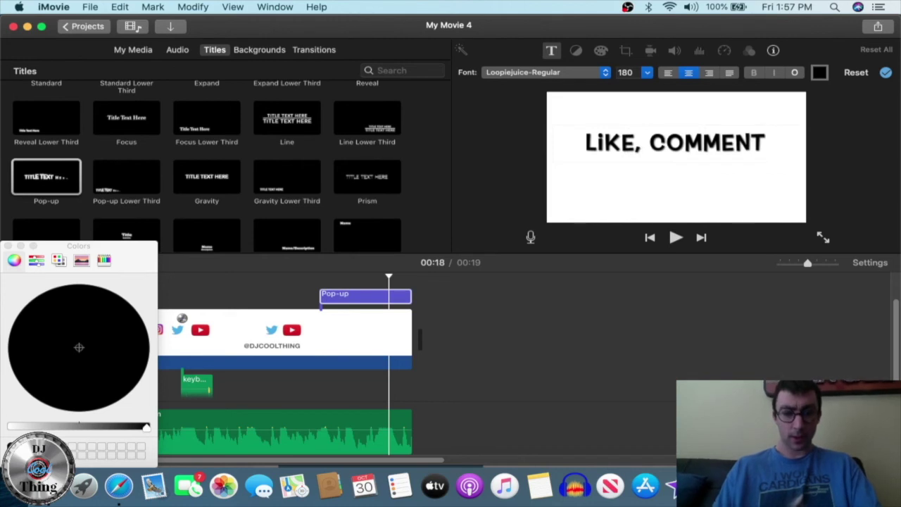
pyautogui.write(' & SUBV')
pyautogui.press('BackSpace')
pyautogui.write('SCRIBE')
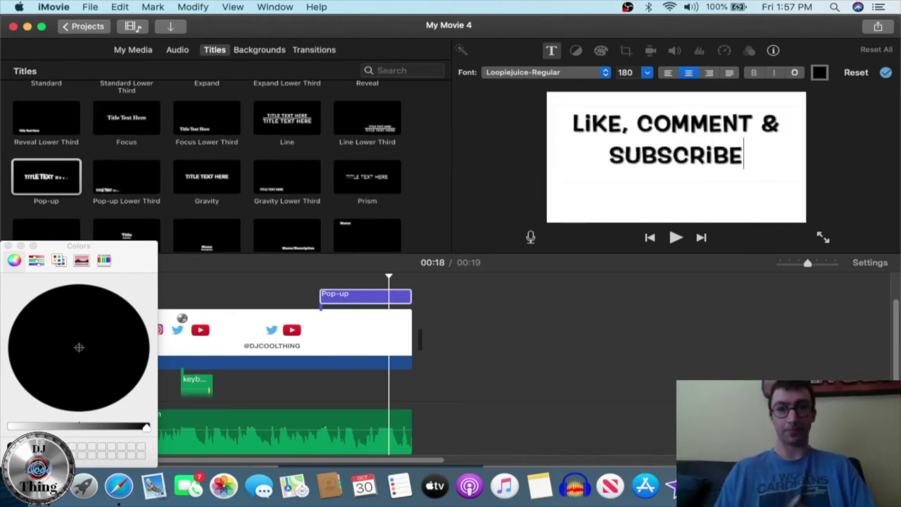
pyautogui.click(8, 247)
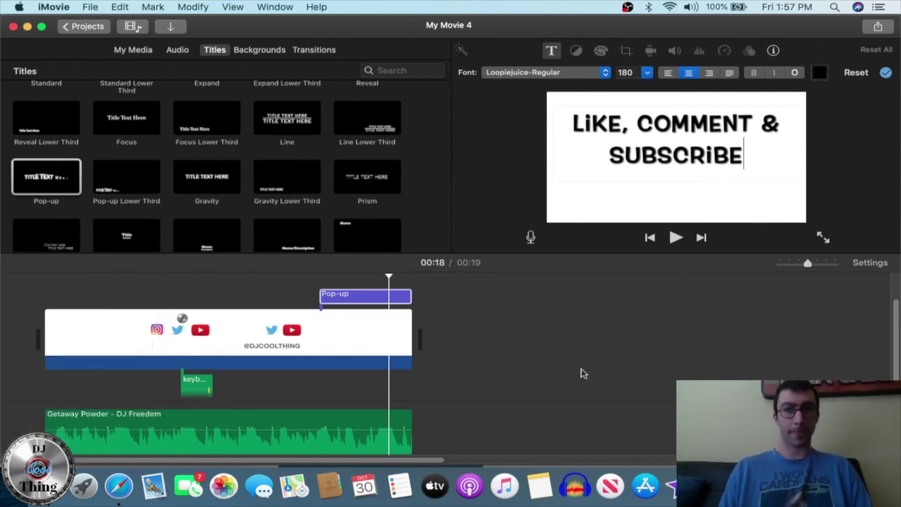
# - Play the movie from the start of the Pop-up title to its end, and return the playhead to the beginning
pyautogui.click(588, 364)
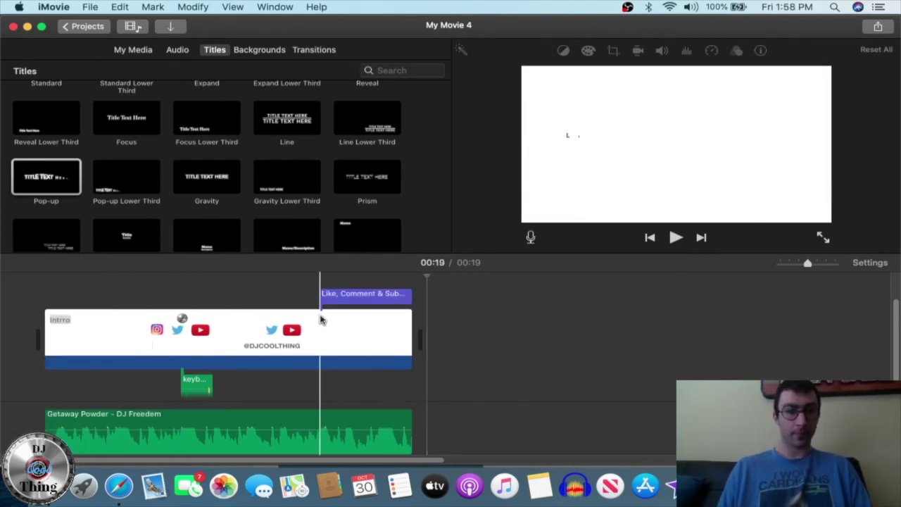
pyautogui.click(319, 318)
pyautogui.click(676, 239)
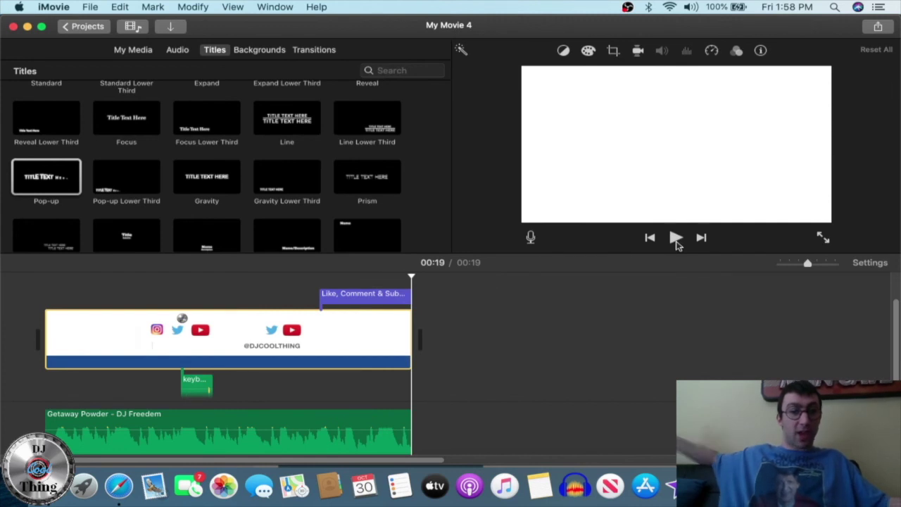
pyautogui.click(10, 331)
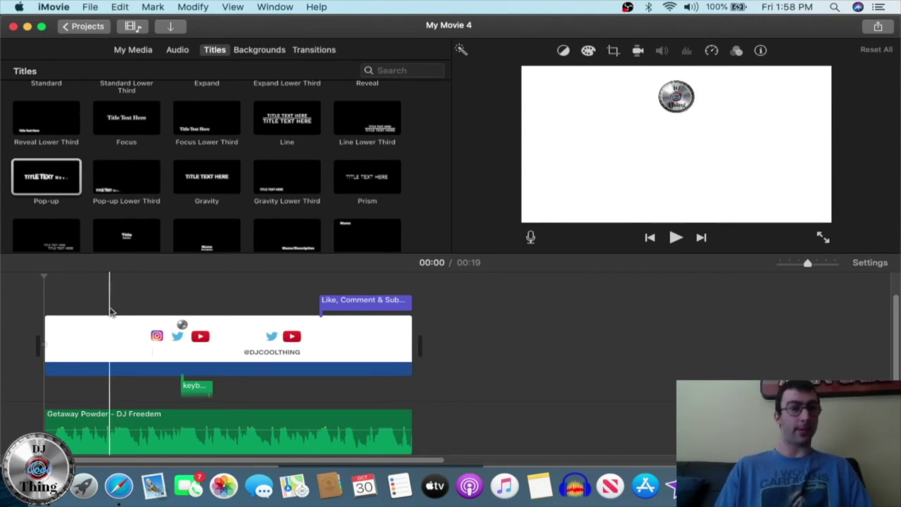
# - Start a file export of the movie and title it "Intro Test"
pyautogui.click(879, 27)
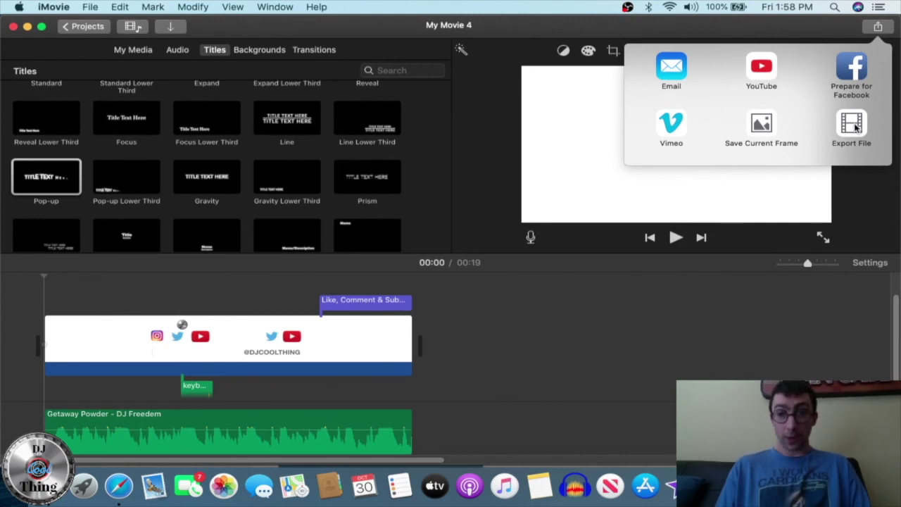
pyautogui.click(856, 127)
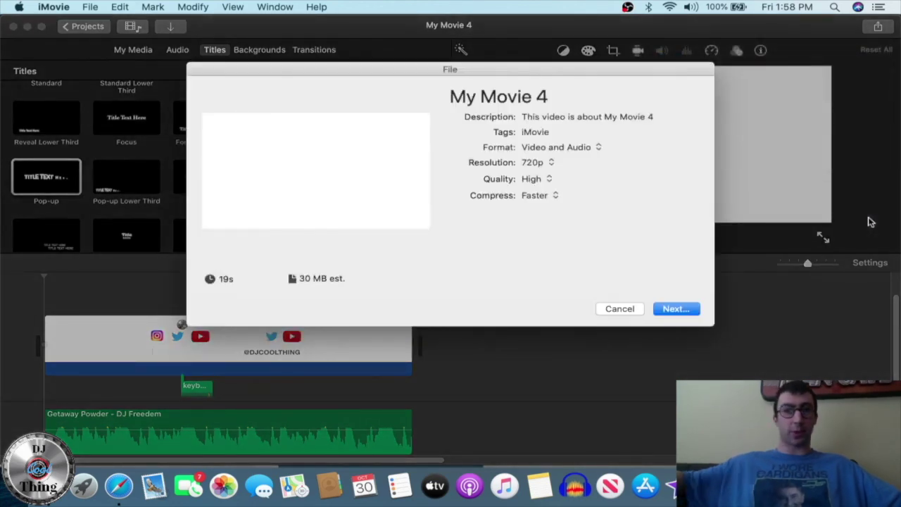
pyautogui.click(573, 99)
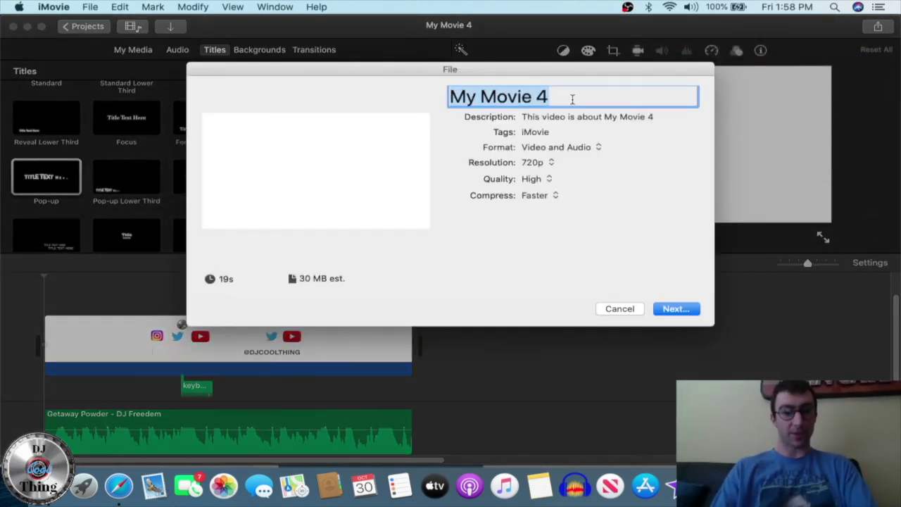
pyautogui.write('INyro')
pyautogui.press('BackSpace')
pyautogui.press('BackSpace')
pyautogui.press('BackSpace')
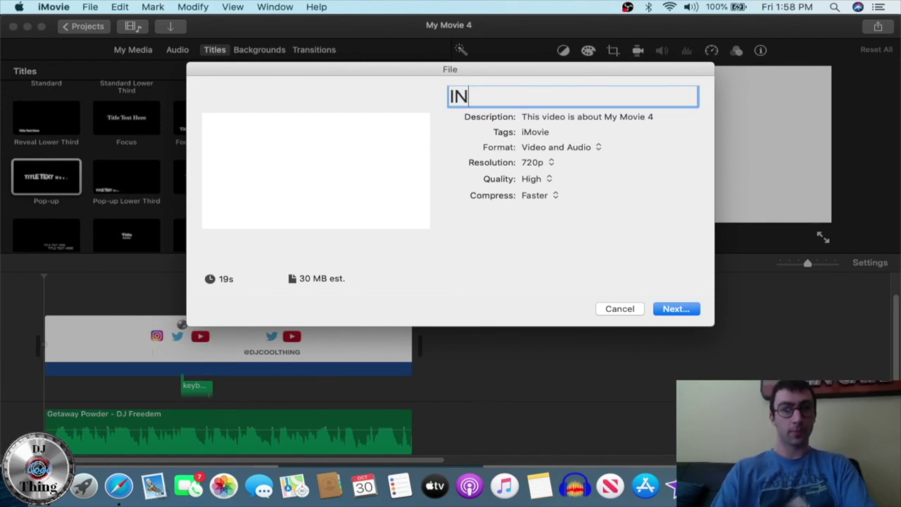
pyautogui.write('tro')
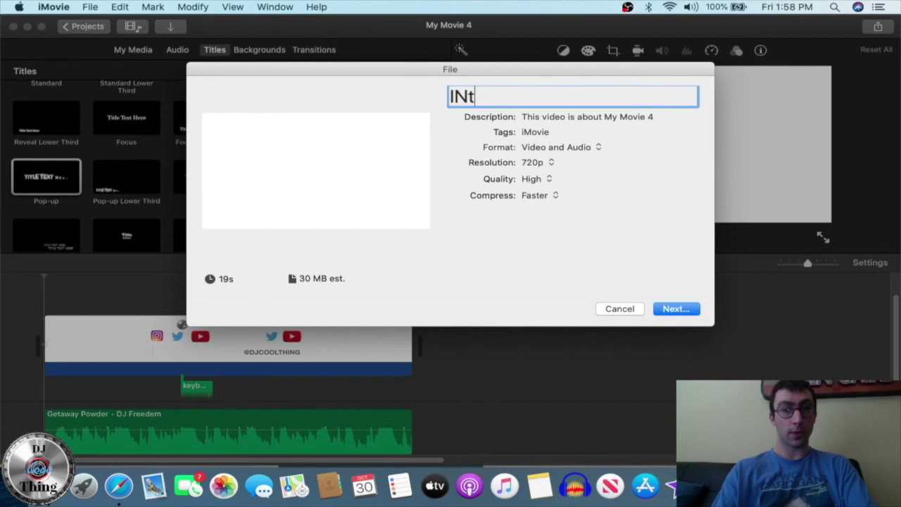
pyautogui.press('BackSpace')
pyautogui.press('BackSpace')
pyautogui.press('BackSpace')
pyautogui.write('INtro')
pyautogui.press('BackSpace')
pyautogui.press('BackSpace')
pyautogui.press('BackSpace')
pyautogui.press('BackSpace')
pyautogui.press('BackSpace')
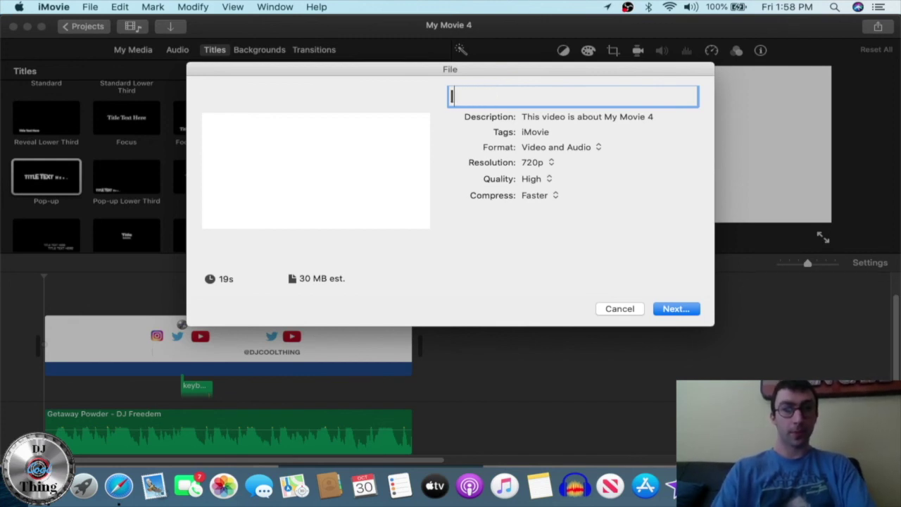
pyautogui.write('In')
pyautogui.write('toro')
pyautogui.press('BackSpace')
pyautogui.press('BackSpace')
pyautogui.press('BackSpace')
pyautogui.write('ro ')
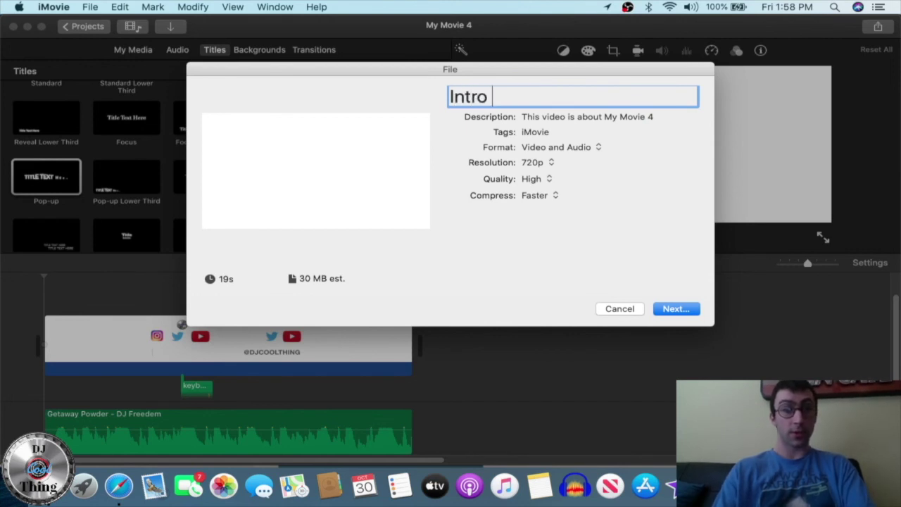
pyautogui.write('Test')
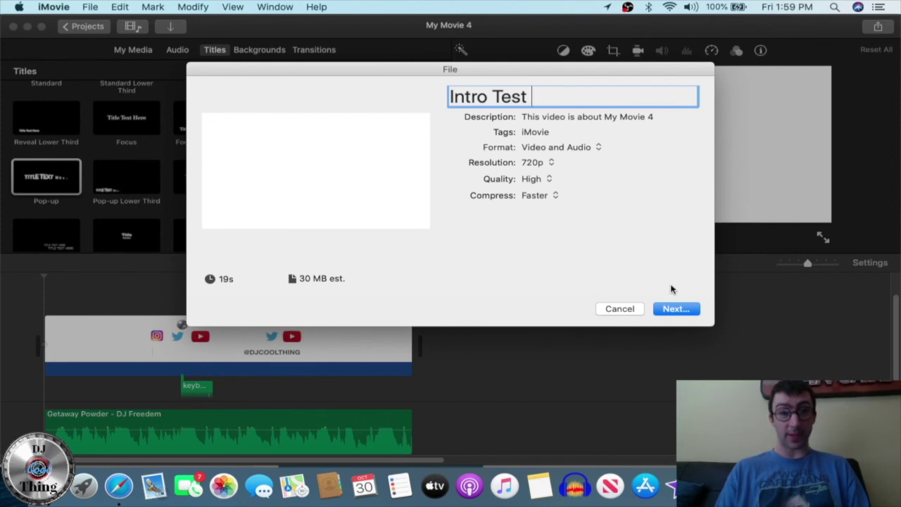
# - Save the exported video as "Intro Test" in the Movies folder and dismiss the share notification
pyautogui.click(675, 310)
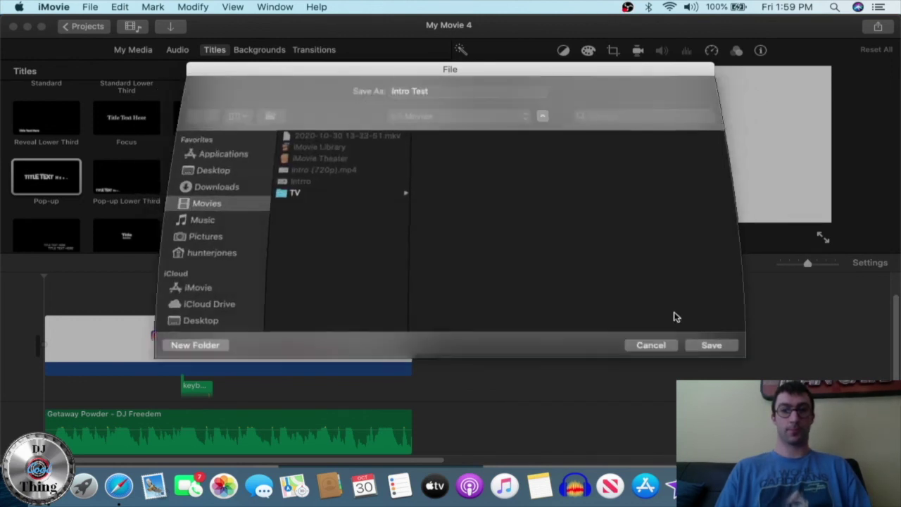
pyautogui.click(698, 346)
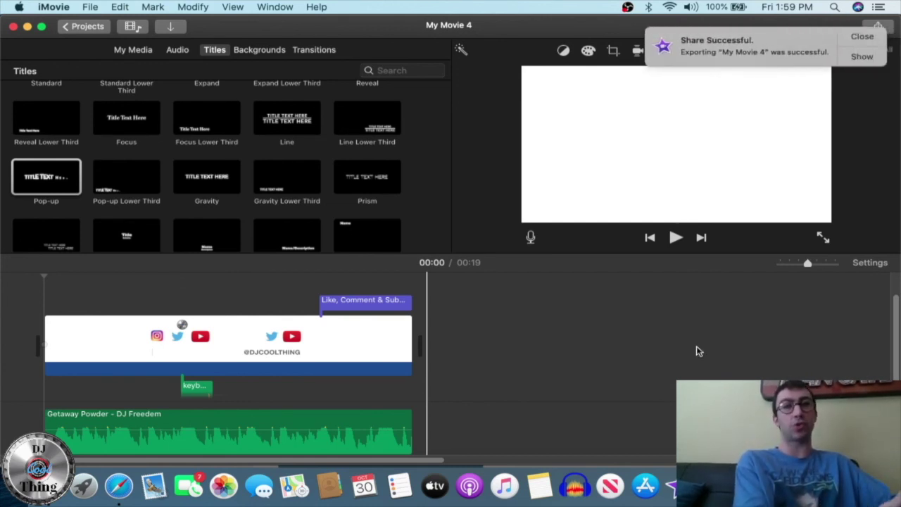
pyautogui.click(870, 38)
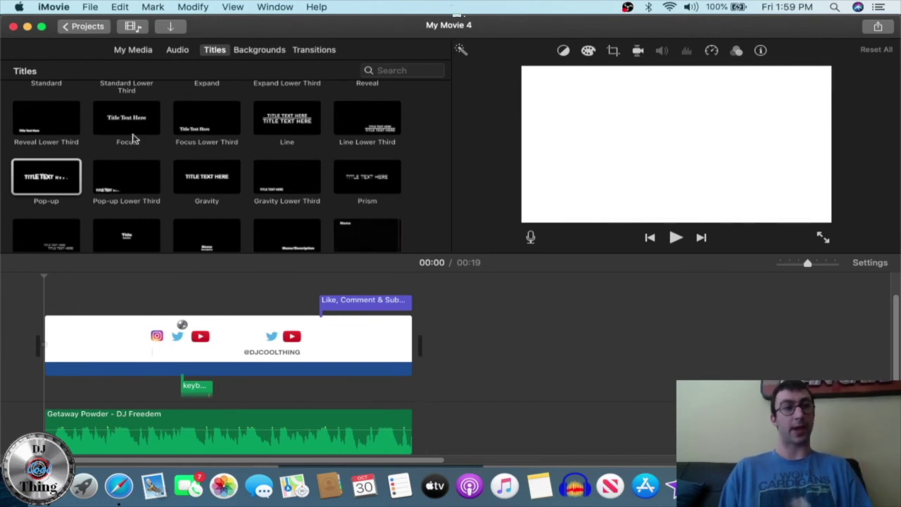
# - Quit iMovie and close the browser window showing the free sounds page
pyautogui.click(45, 7)
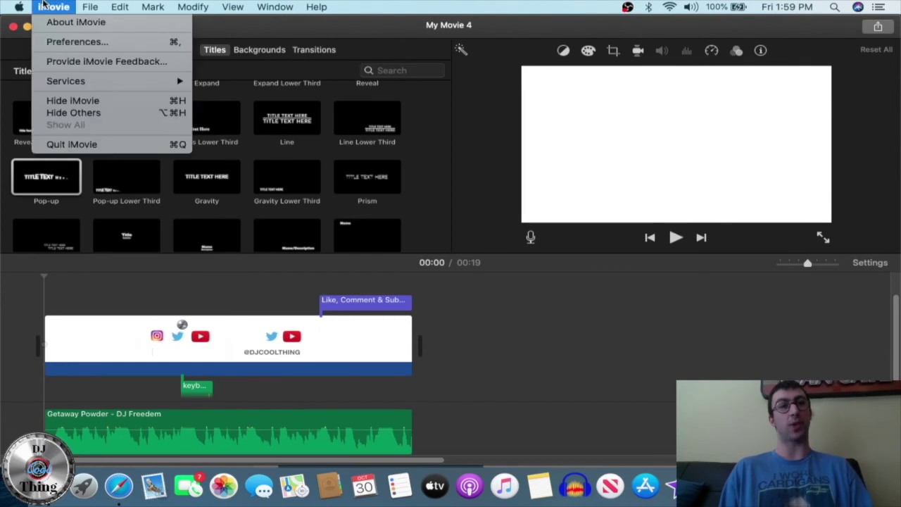
pyautogui.click(74, 147)
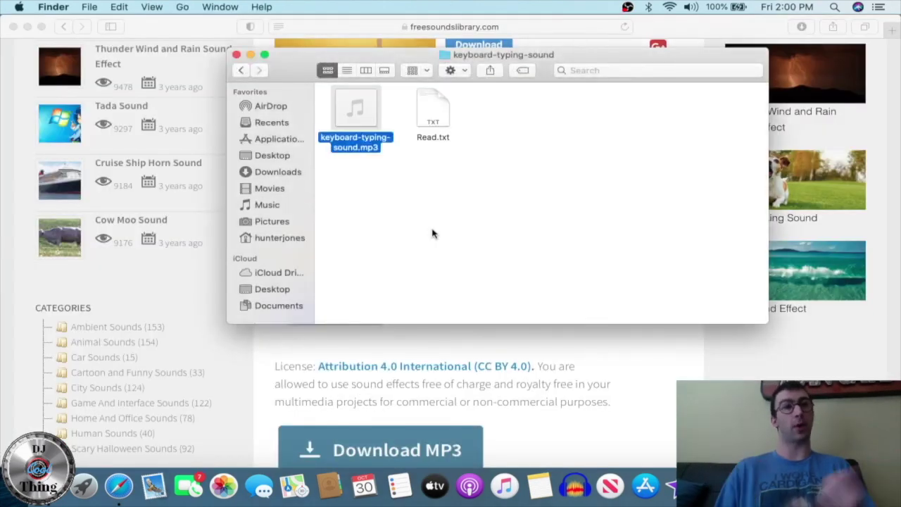
pyautogui.click(432, 234)
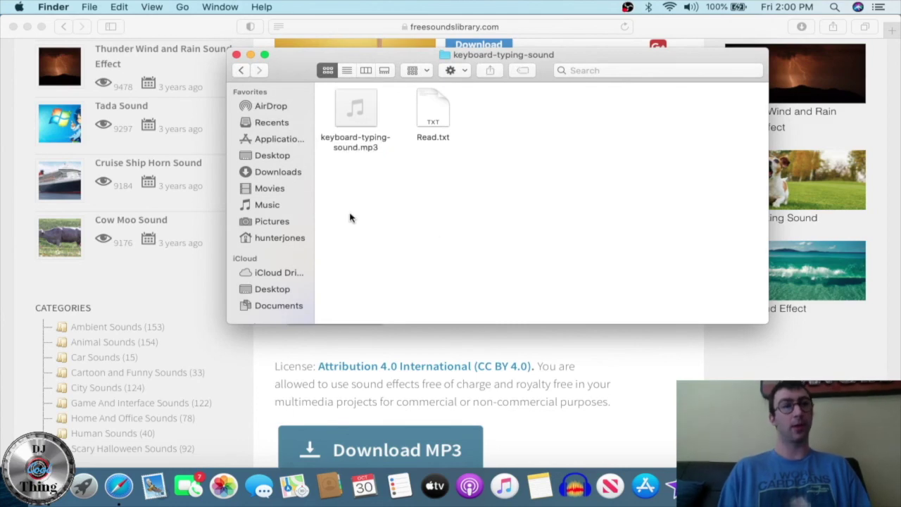
pyautogui.click(13, 27)
pyautogui.click(15, 32)
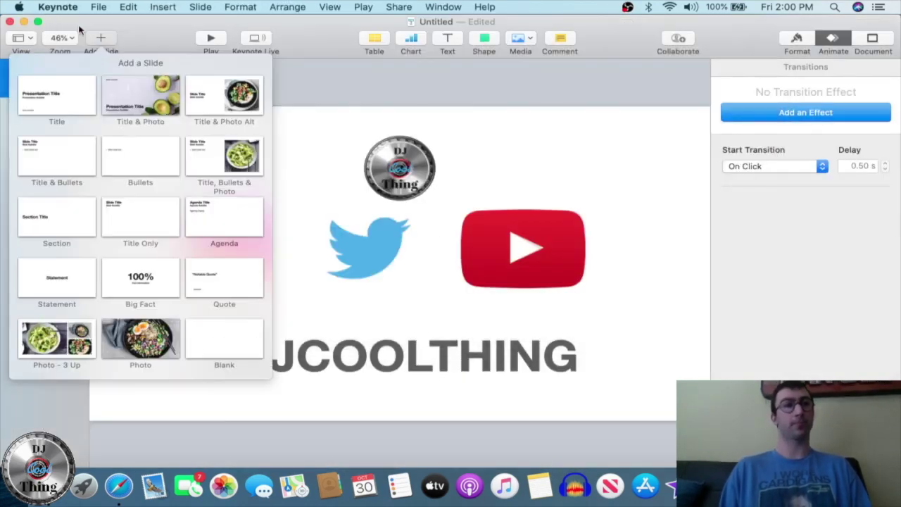
# - Switch to Keynote and quit it, deleting the untitled presentation instead of saving it
pyautogui.click(57, 7)
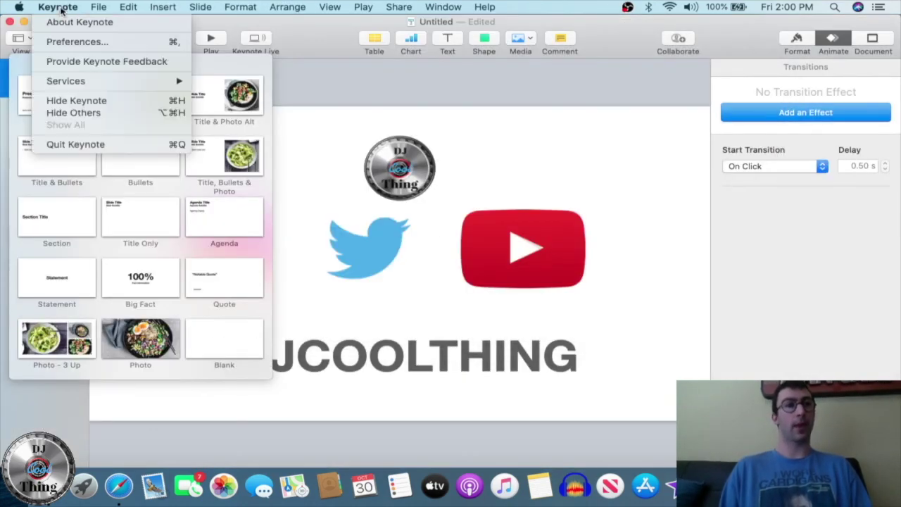
pyautogui.click(74, 143)
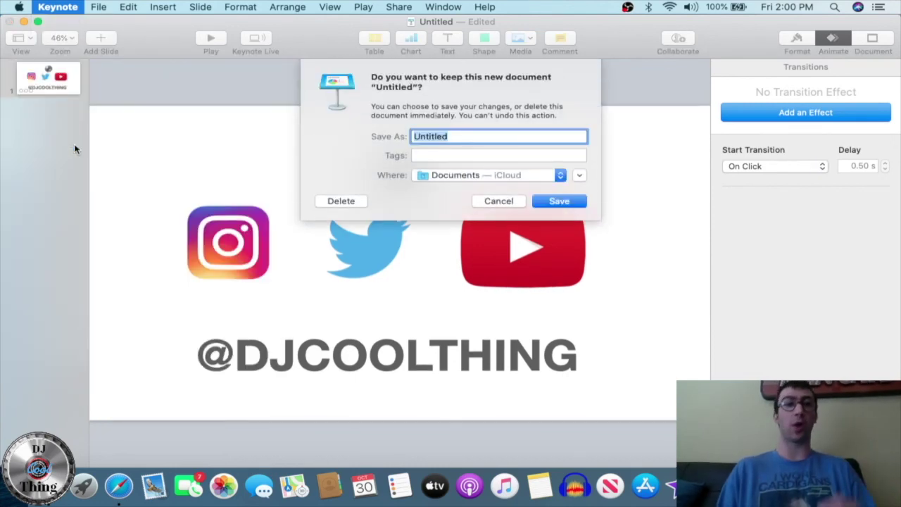
pyautogui.click(337, 202)
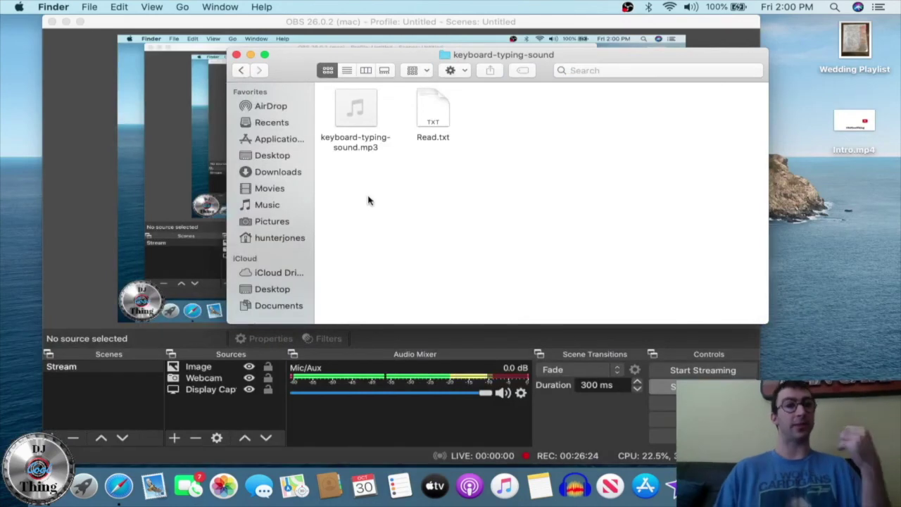
# - Close the keyboard-typing-sound folder window, and decline exiting OBS when closing its window
pyautogui.click(237, 55)
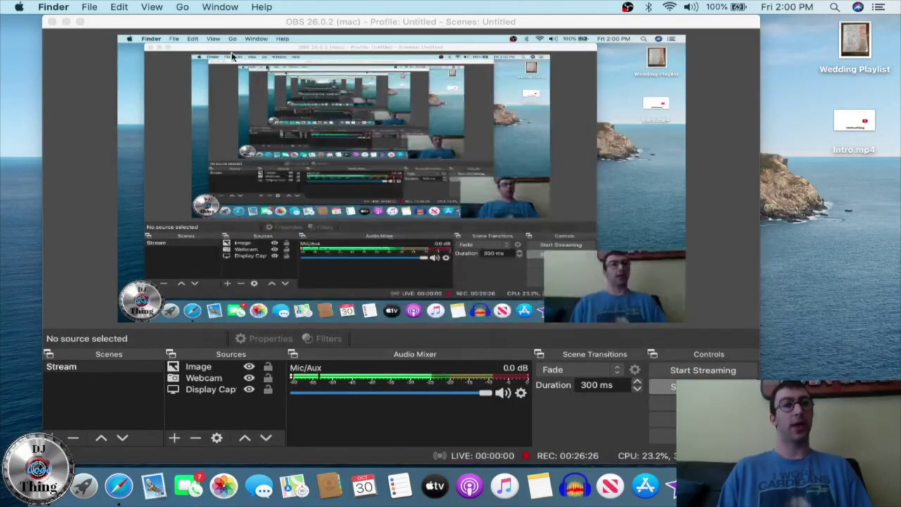
pyautogui.click(53, 22)
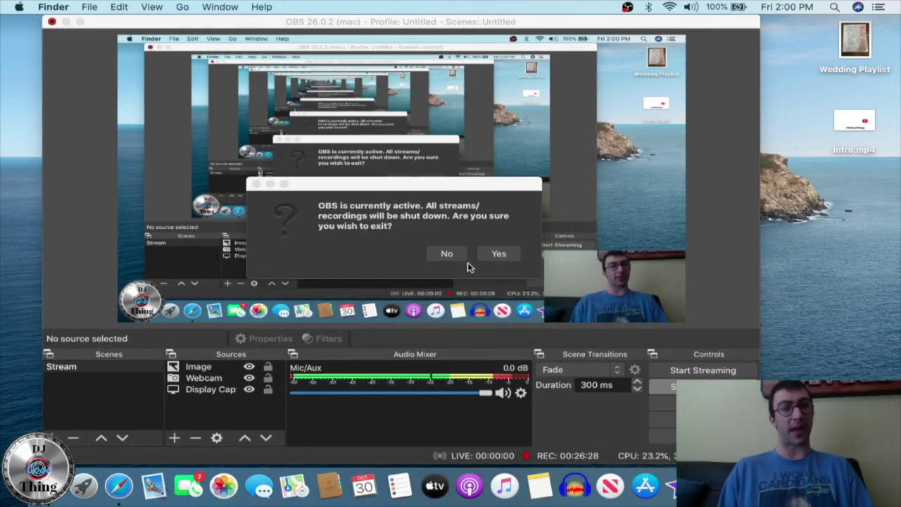
pyautogui.click(447, 254)
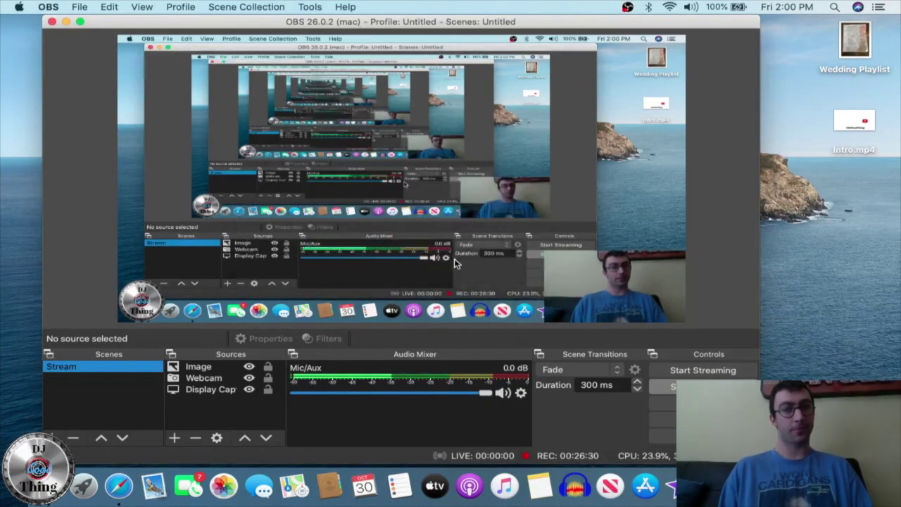